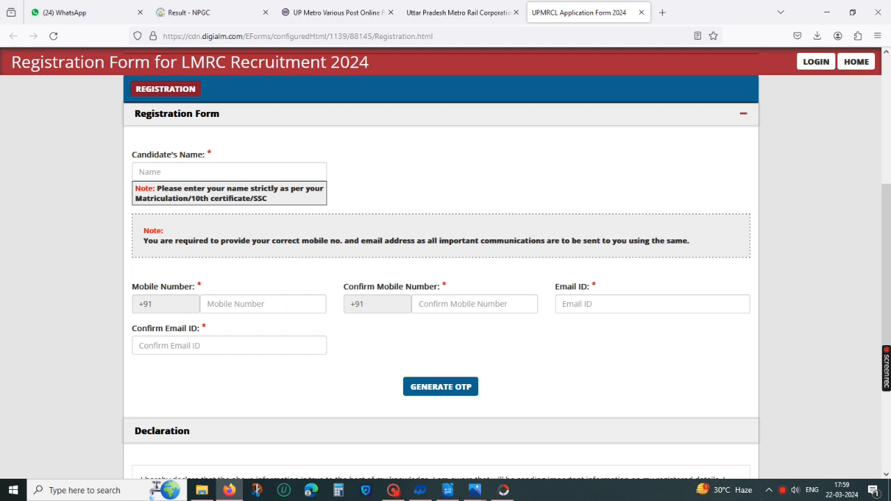
Step: Enter the candidate's mobile number in the mobile number field
left_click(294, 305)
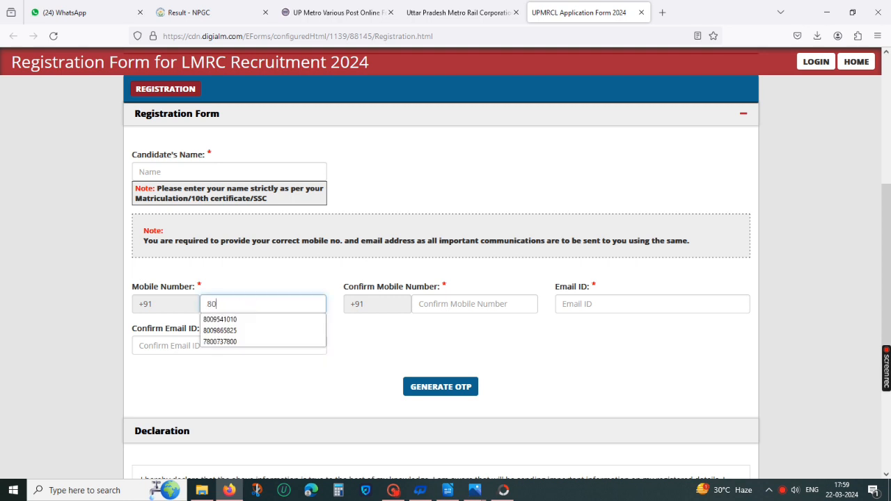
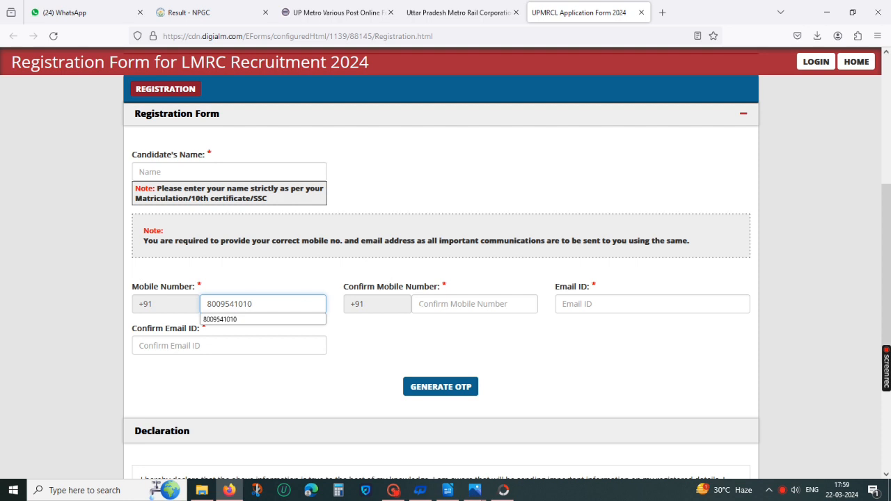
Step: Re-enter the same mobile number in the confirm mobile number field, correcting a mistyped entry
left_click(460, 304)
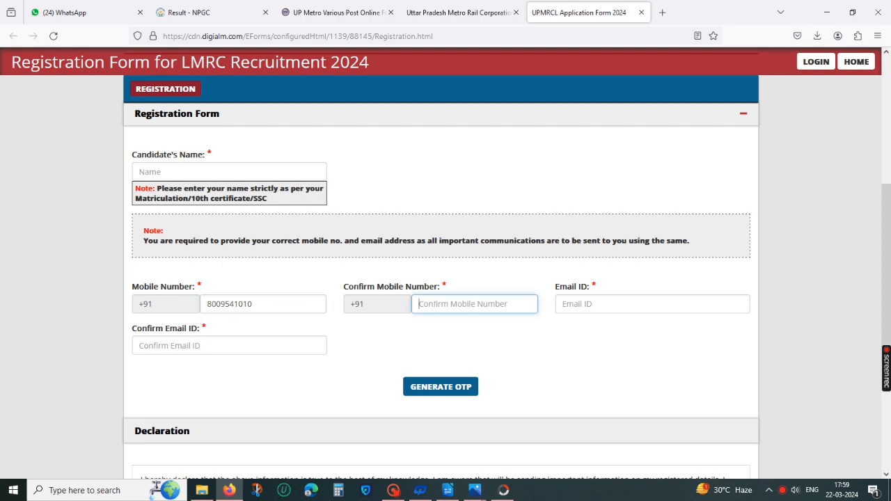
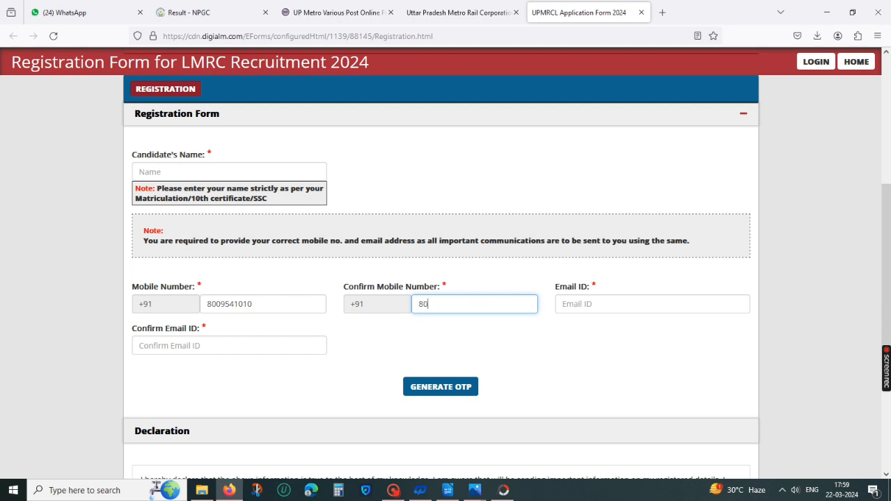
Step: Fill in the candidate's e-mail address in both the email and confirm email fields
left_click(697, 307)
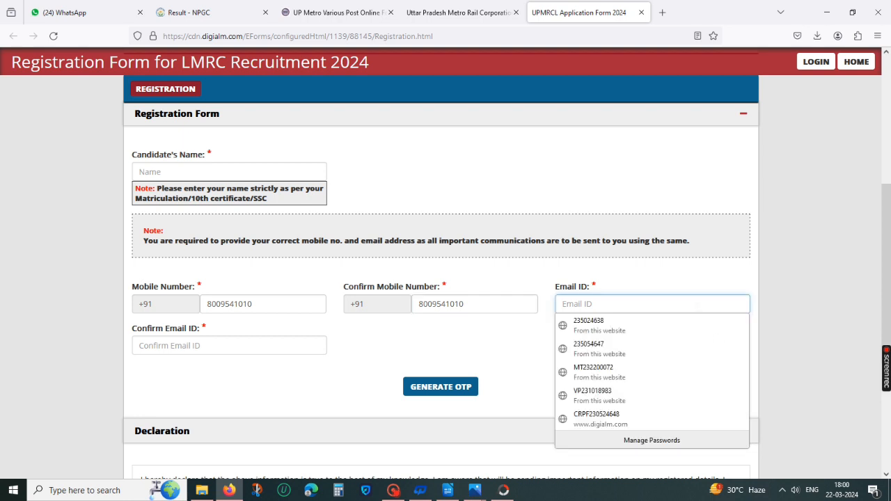
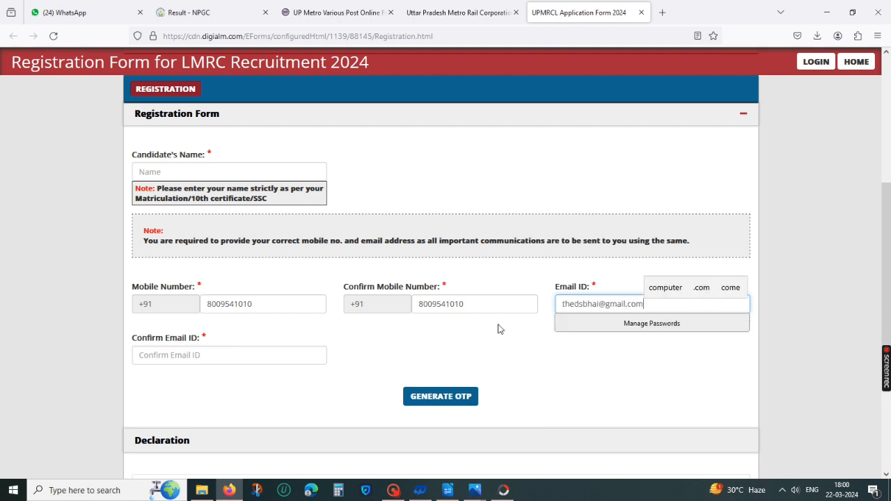
left_click(223, 355)
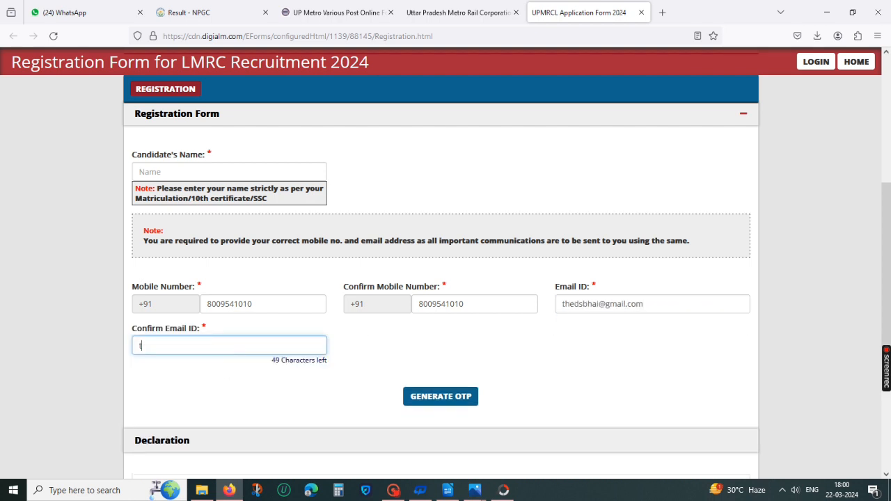
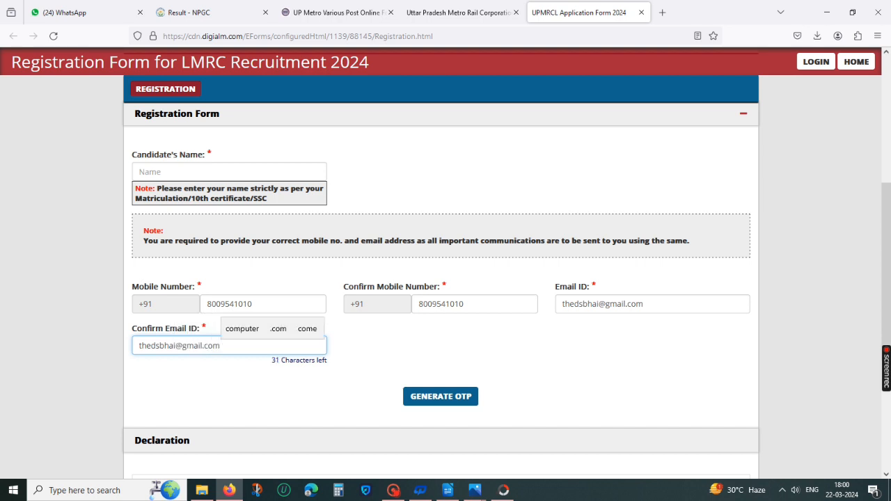
Step: Generate an OTP by submitting the captcha text hmz7y33 and acknowledge the notice
left_click(460, 403)
left_click(458, 395)
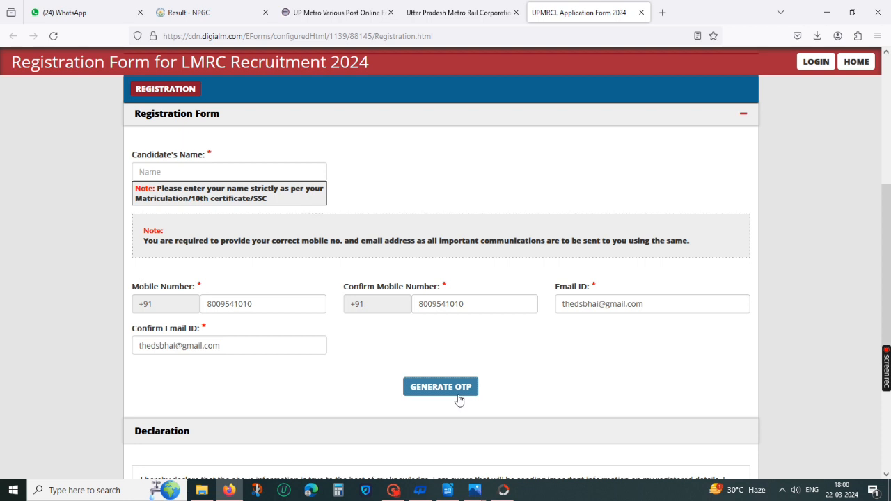
left_click(468, 389)
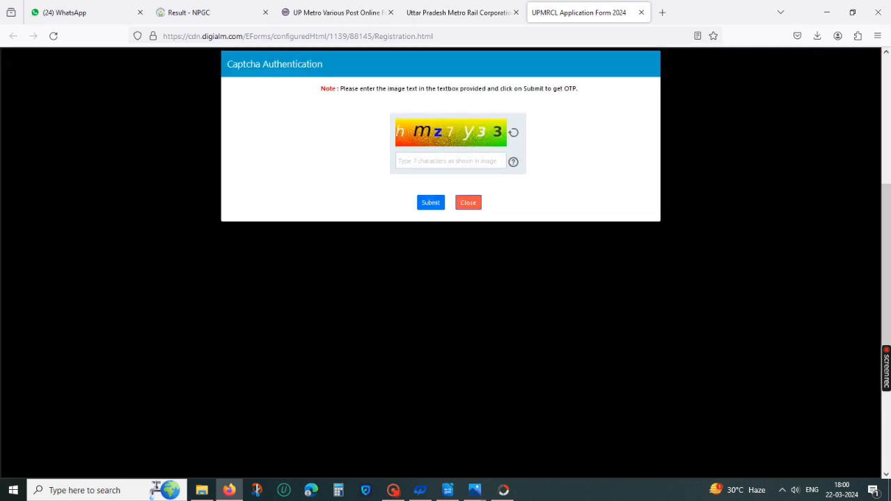
type("h")
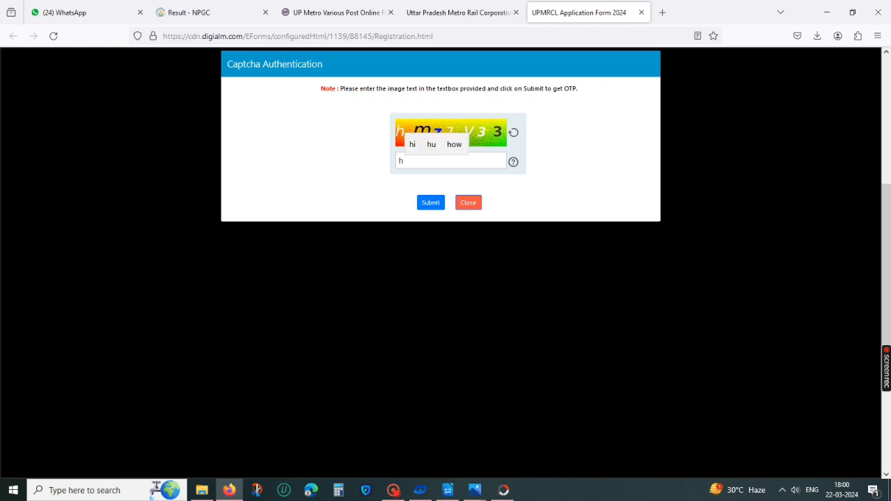
type("mz")
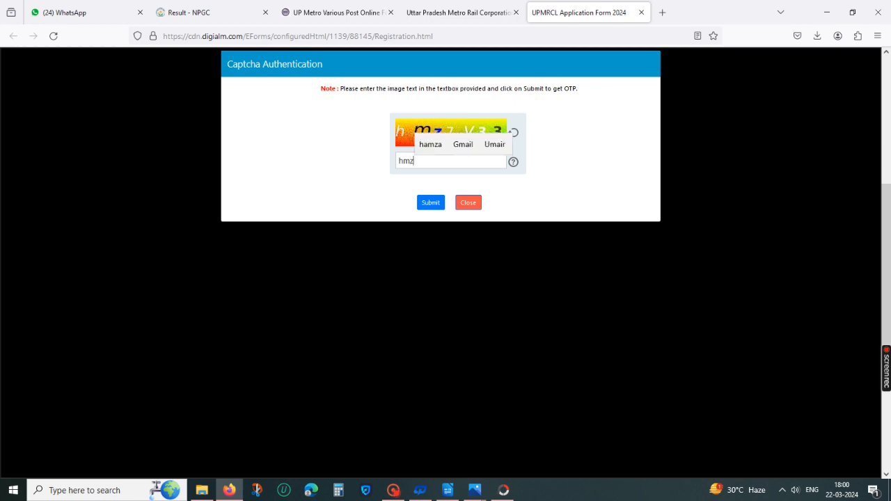
left_click(561, 144)
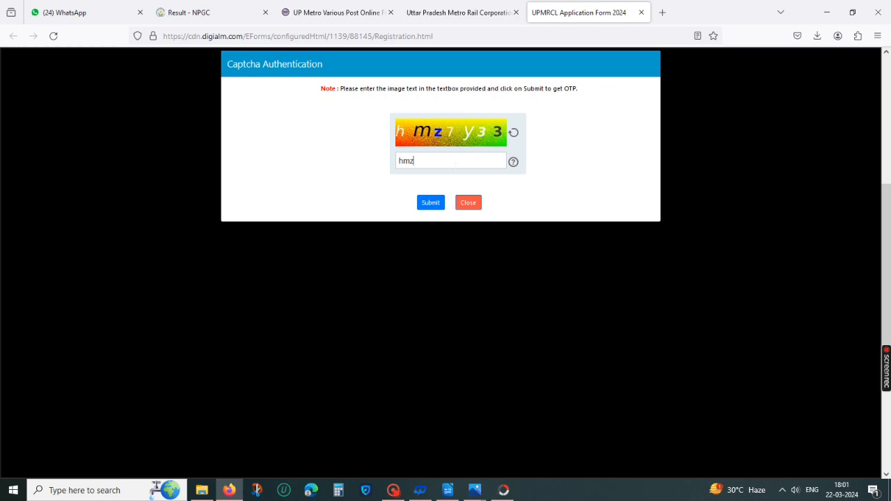
type("7y33")
left_click(435, 204)
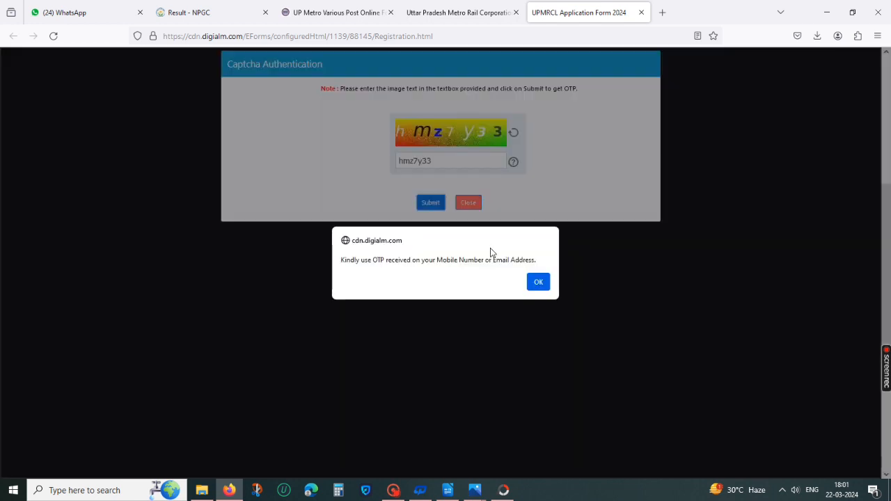
left_click(534, 282)
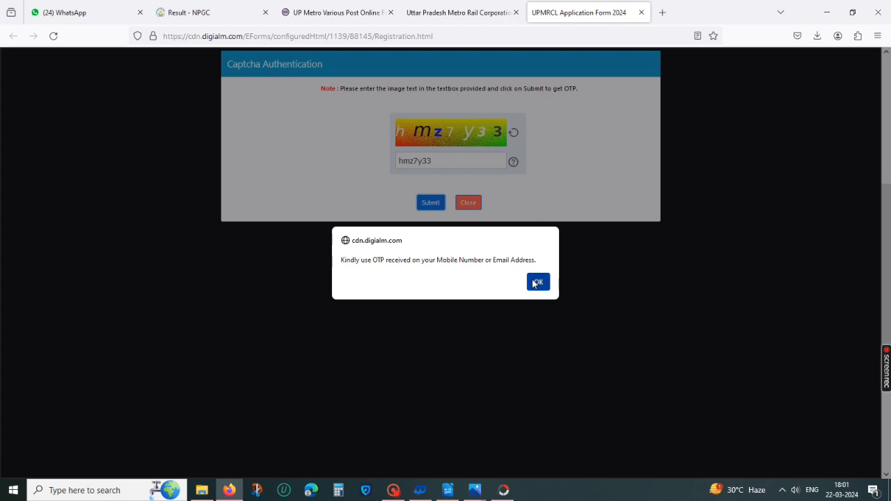
Step: Enter the received OTP verification code and validate it
scroll(441, 347, "down", 3)
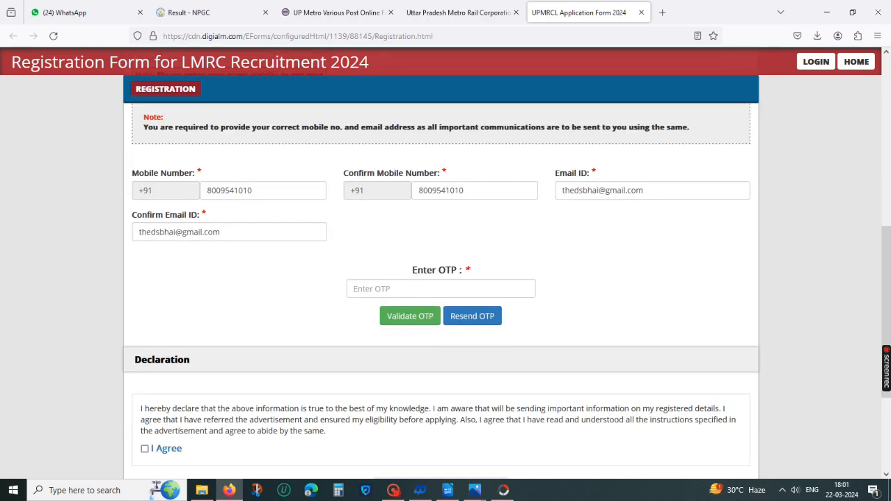
left_click(441, 289)
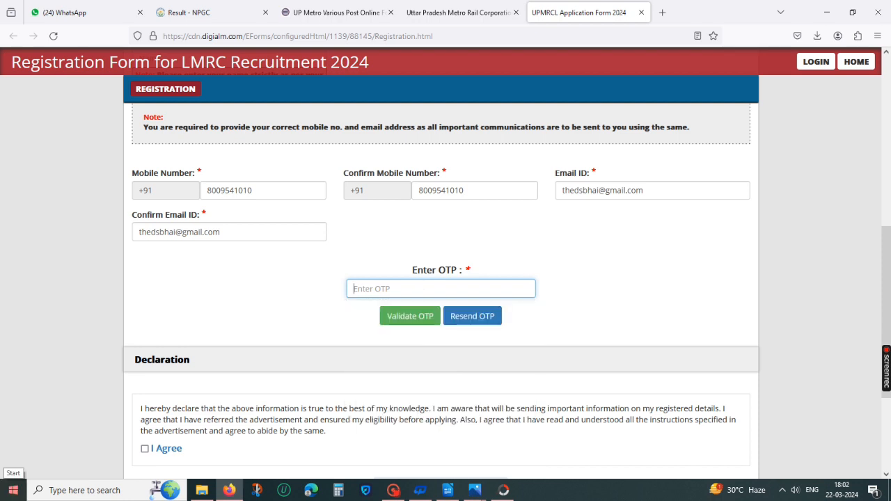
type("••")
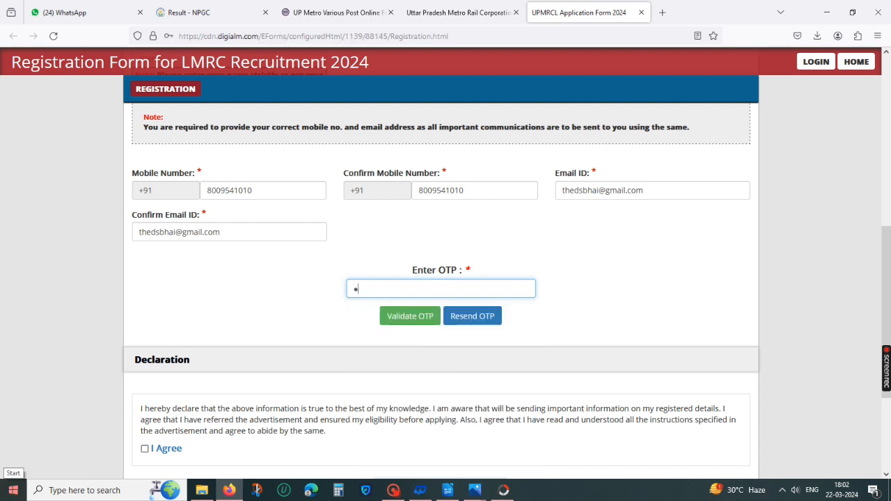
type("•••")
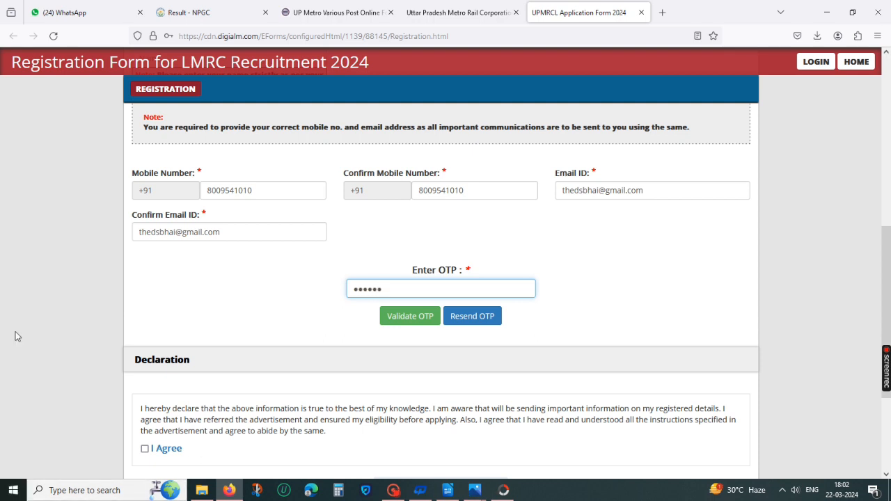
left_click(409, 321)
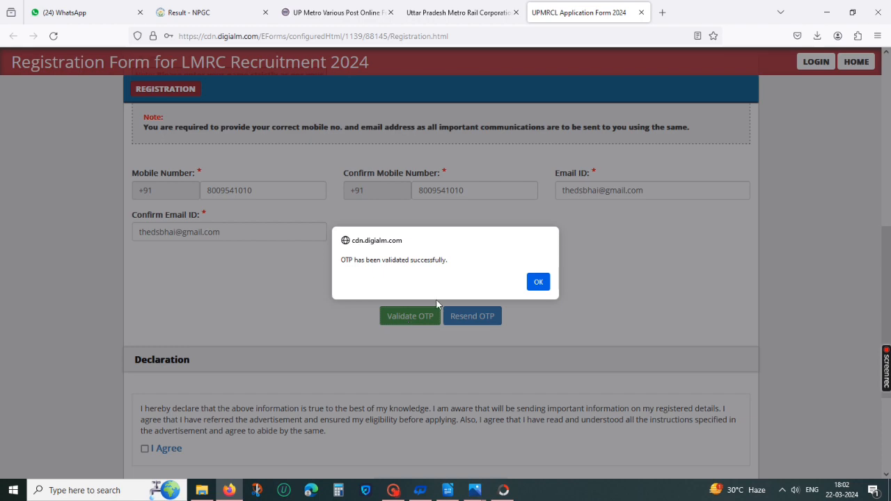
left_click(538, 282)
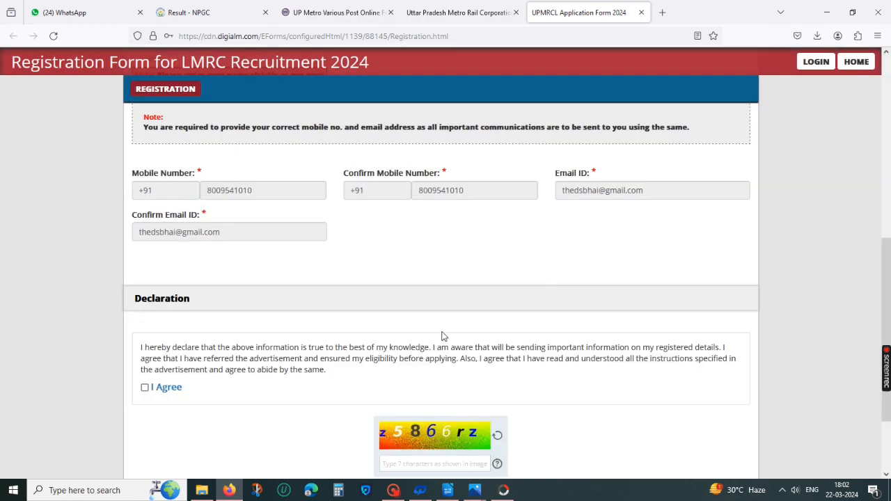
Step: Accept the declaration and reverify the form with the captcha z5866rz
scroll(441, 336, "down", 3)
left_click(144, 282)
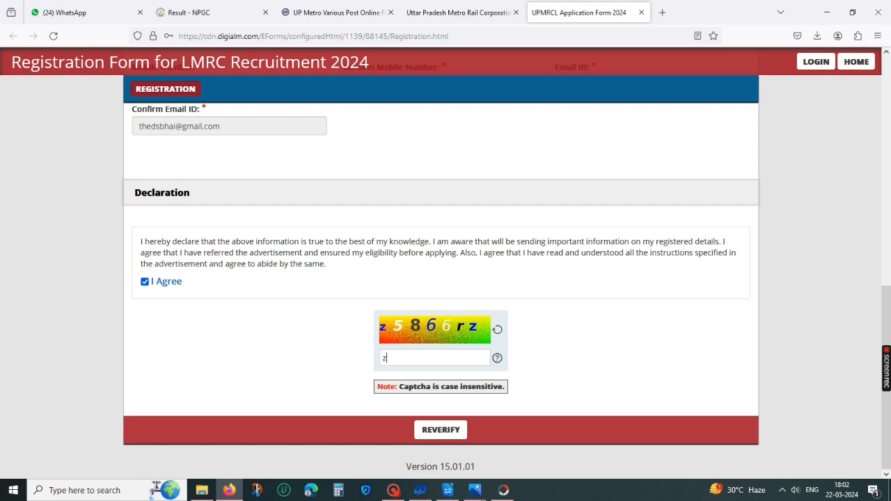
type("z5866rz")
left_click(454, 432)
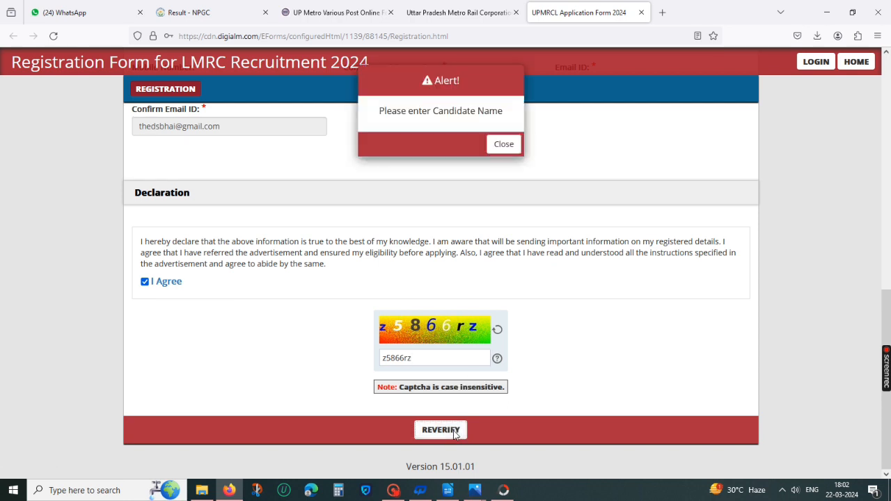
left_click(508, 144)
Step: Retry the reverification and dismiss the alert
scroll(482, 315, "down", 3)
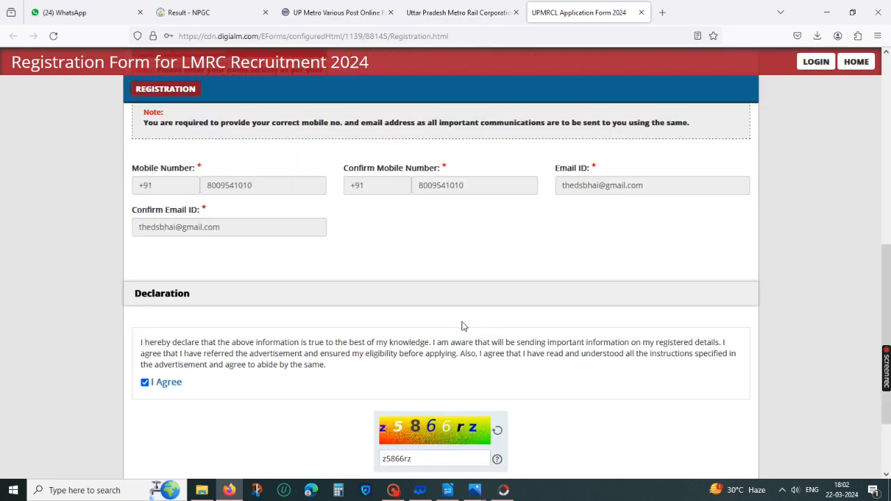
scroll(461, 321, "down", 2)
left_click(446, 426)
left_click(506, 144)
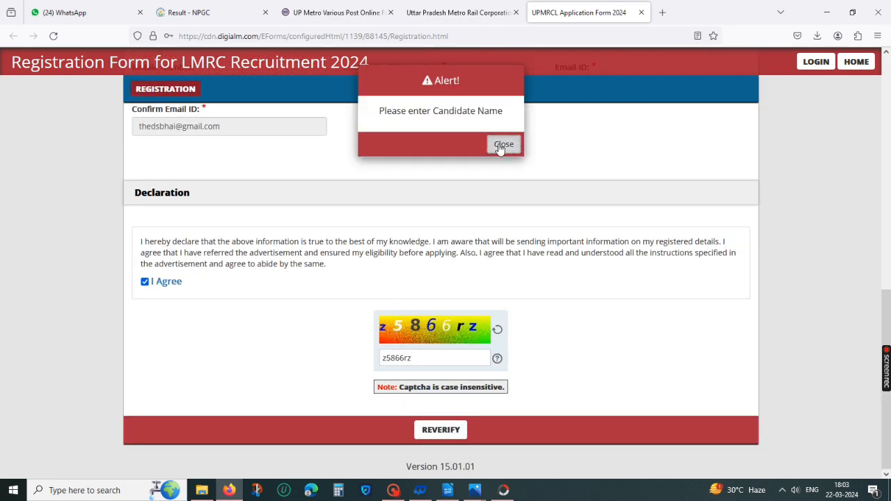
Step: Fill in the candidate's full name in the Candidate's Name field
scroll(306, 313, "down", 4)
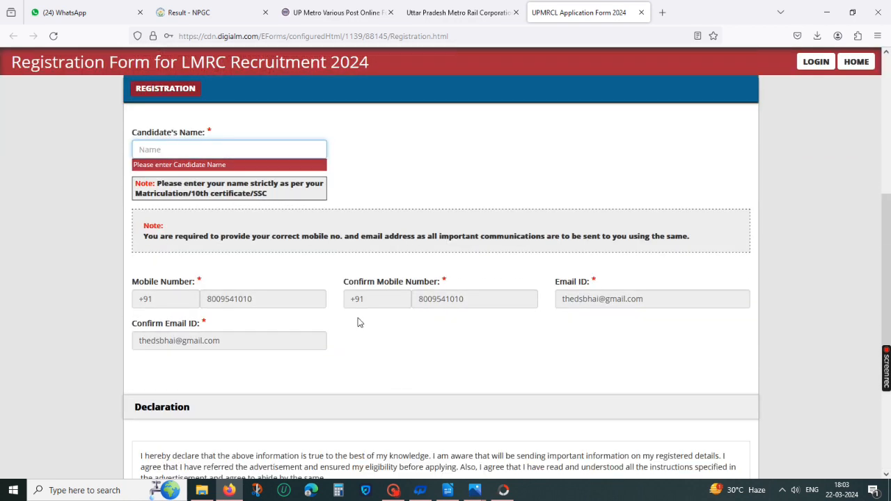
scroll(360, 306, "up", 2)
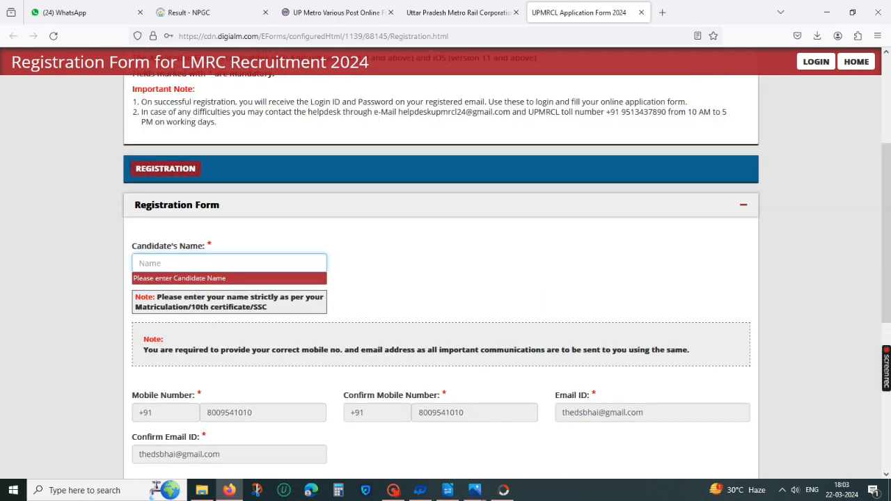
type("DIV")
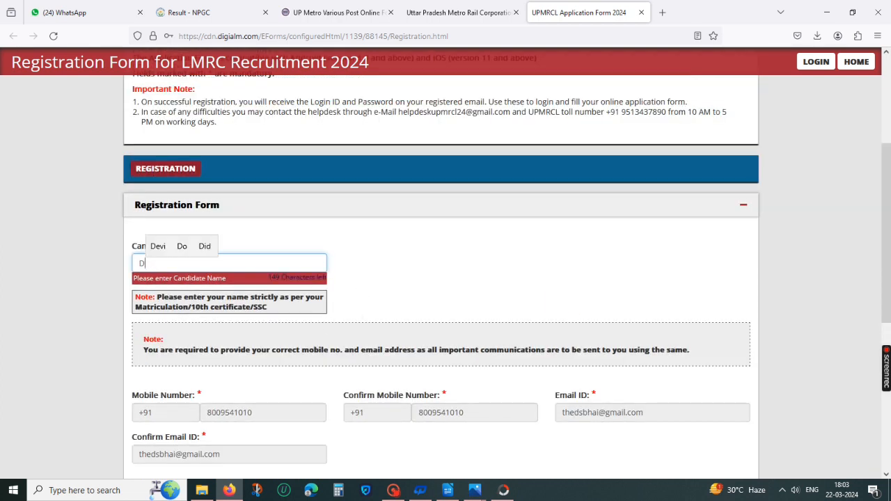
key("BackSpace")
key("BackSpace")
key("BackSpace")
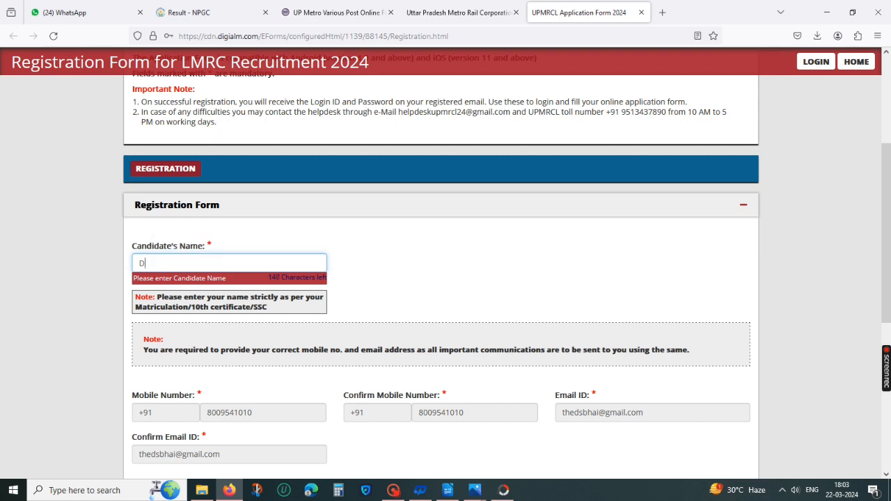
type("U")
key("BackSpace")
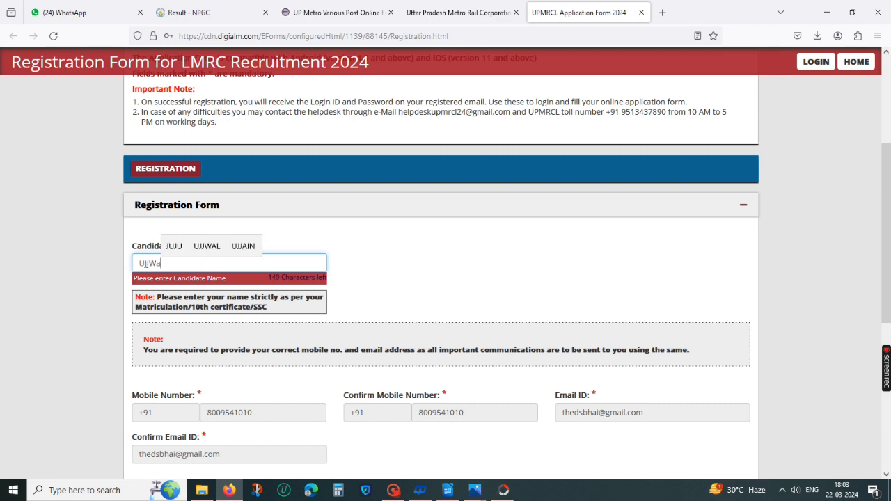
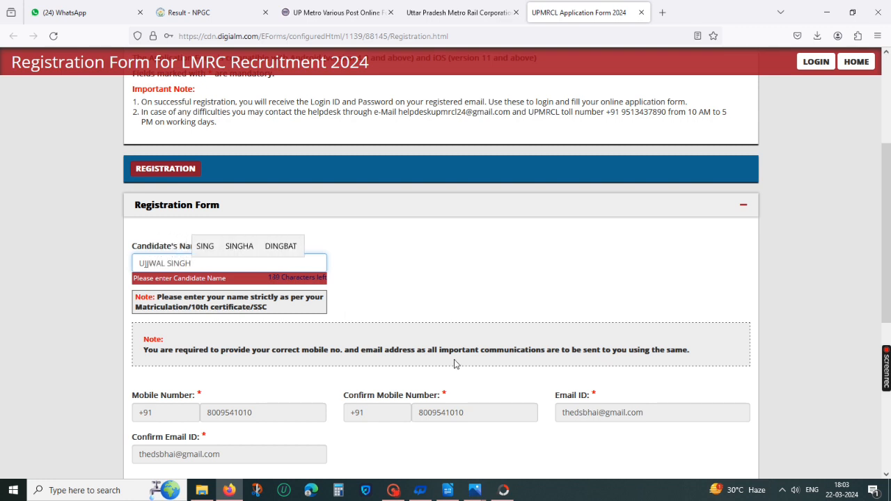
left_click(419, 303)
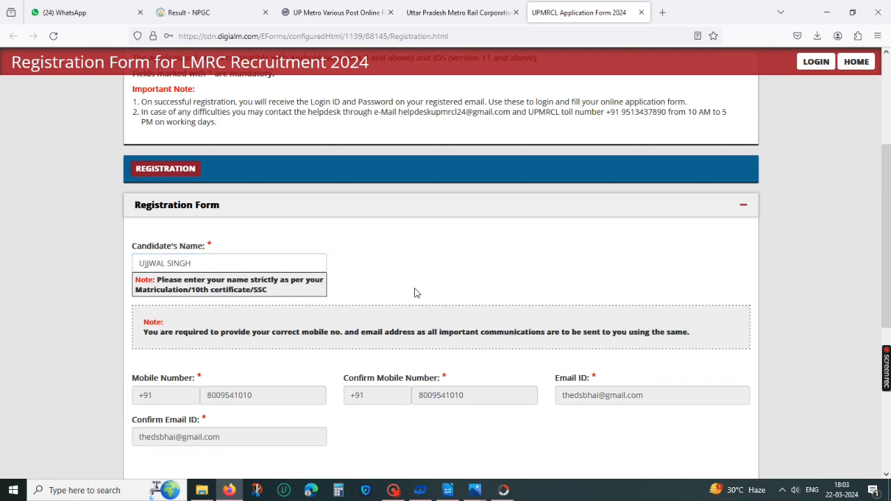
Step: Reverify the registration form with the entered captcha
scroll(314, 301, "down", 3)
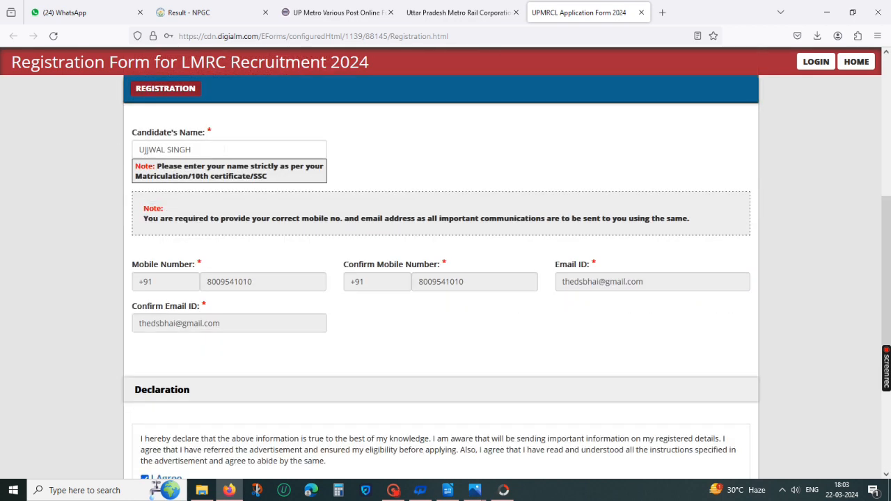
scroll(351, 278, "down", 4)
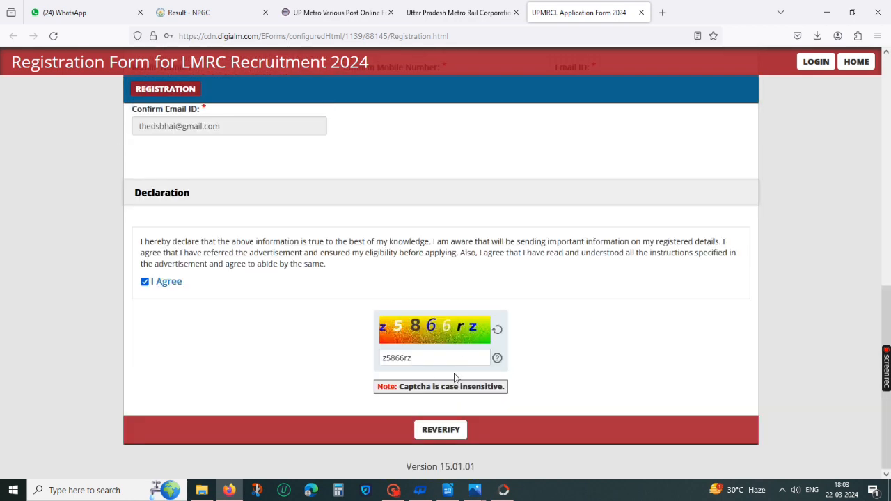
left_click(436, 430)
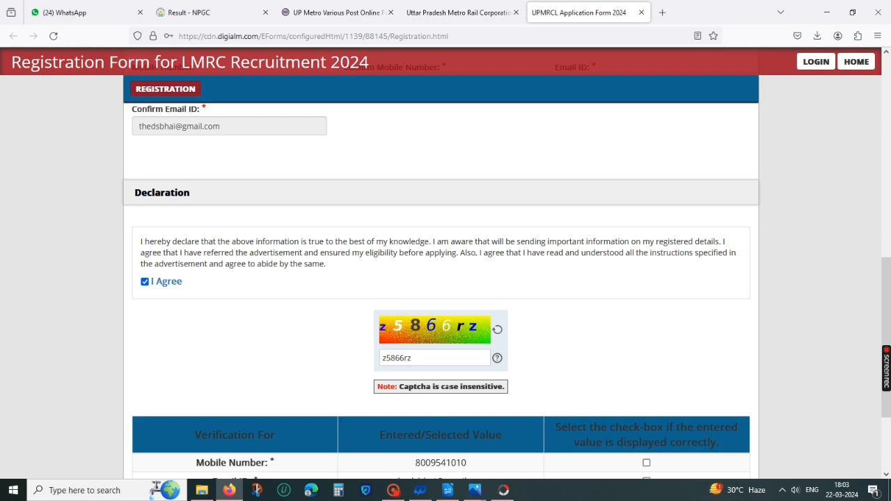
Step: Tick the mobile number, email ID and candidate's name as correct, then submit the registration and confirm
scroll(630, 341, "down", 2)
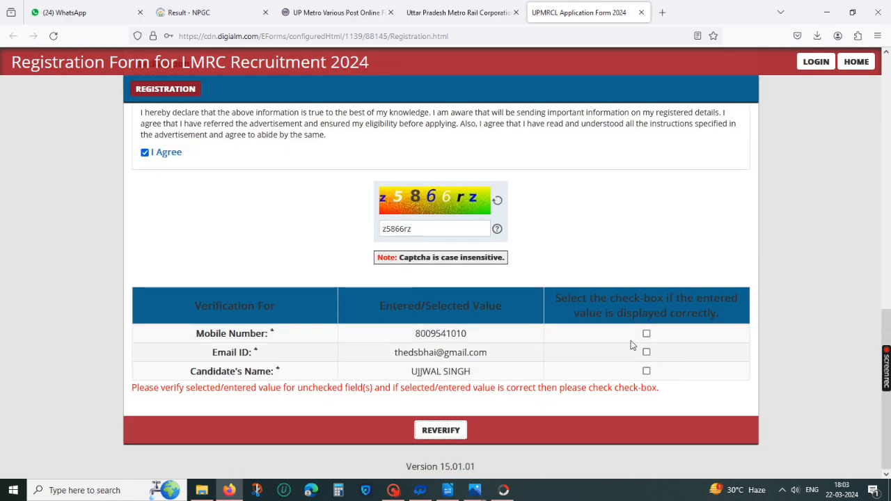
left_click(646, 333)
left_click(646, 353)
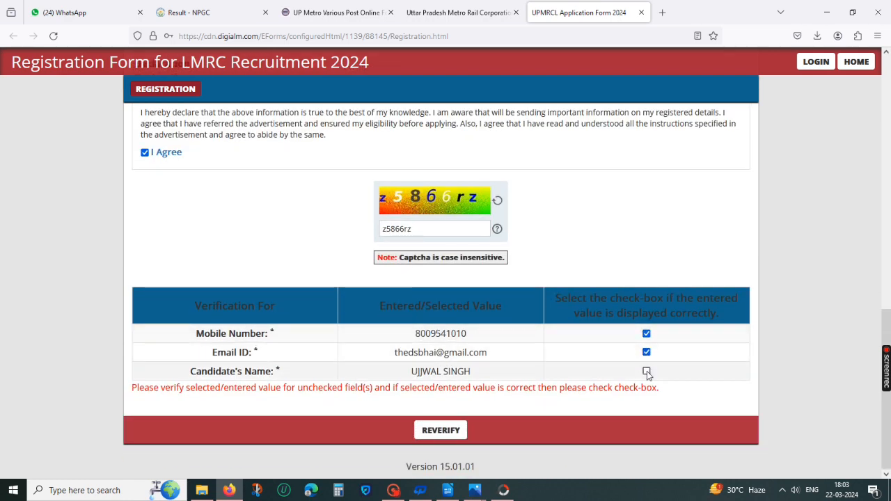
left_click(646, 372)
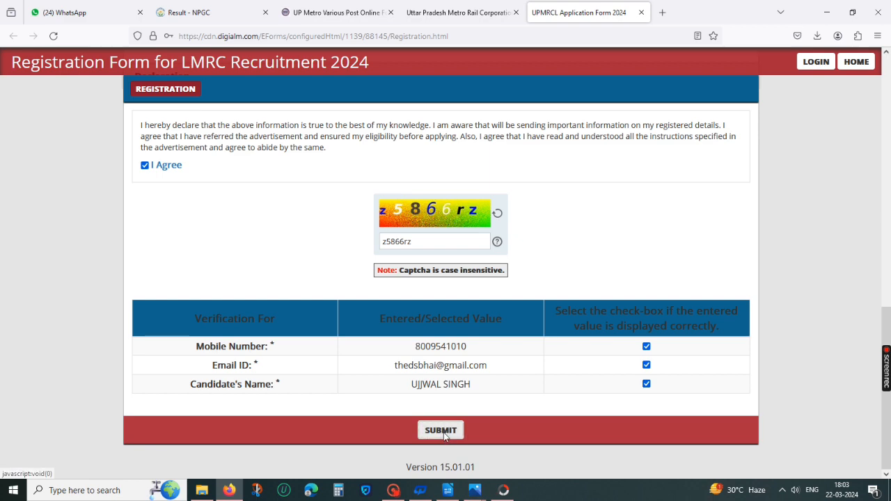
left_click(443, 431)
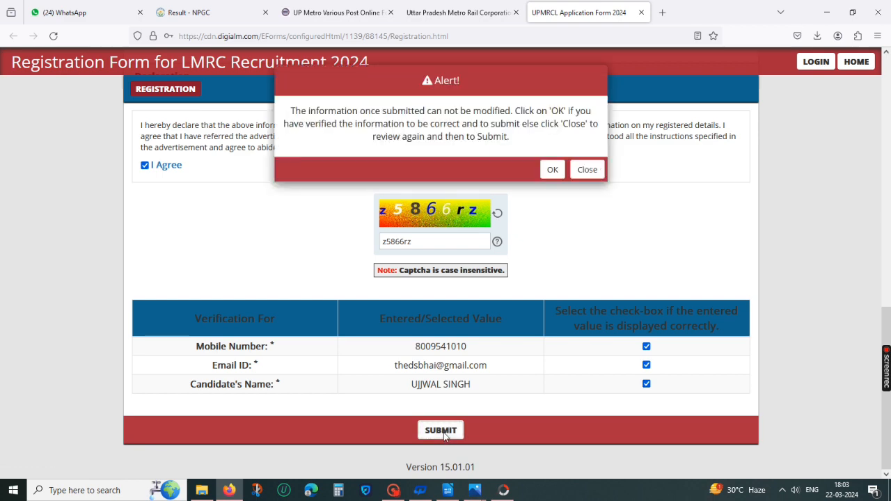
left_click(551, 170)
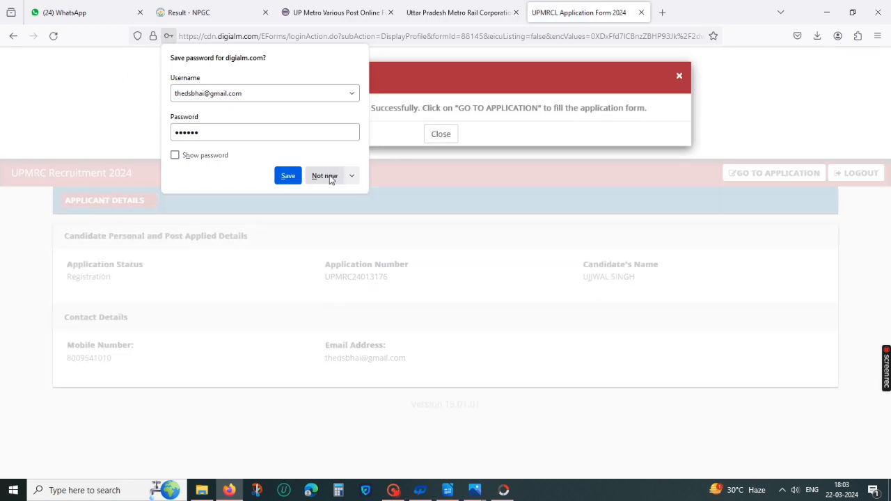
Step: Save the site password in the browser and close the submission success notice
left_click(288, 176)
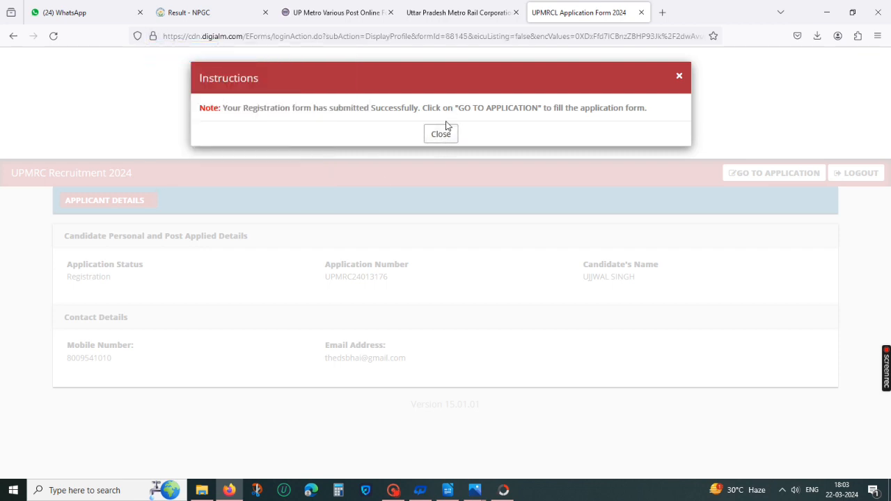
left_click(441, 136)
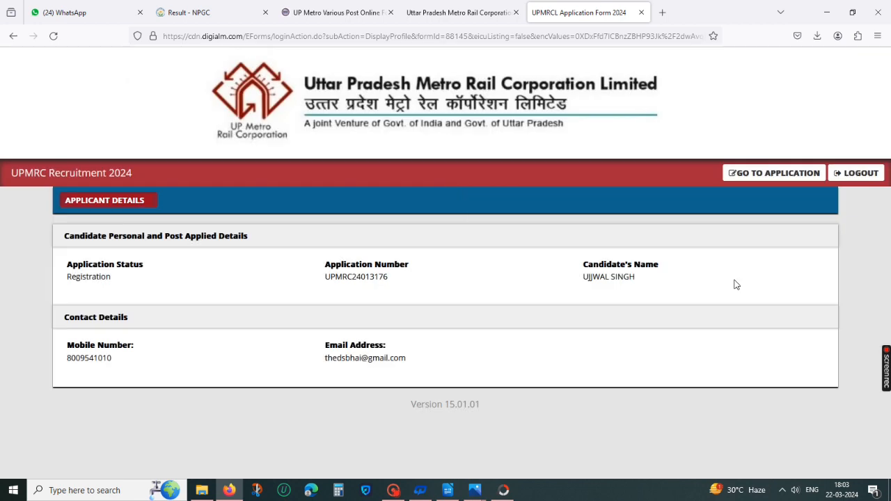
Step: Go to the application form and close its instructions notice
left_click(771, 176)
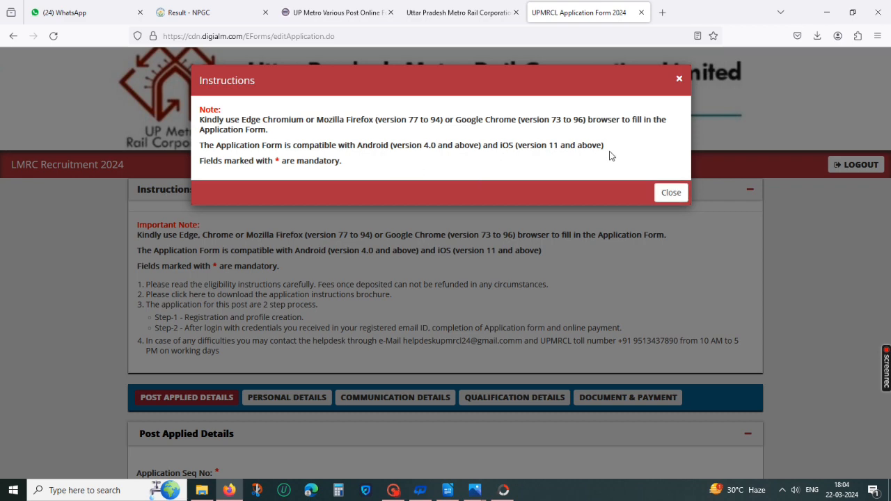
left_click(671, 194)
Step: Set the nature of post to Executive after comparing the Executive and Non-Executive post lists
scroll(547, 284, "down", 3)
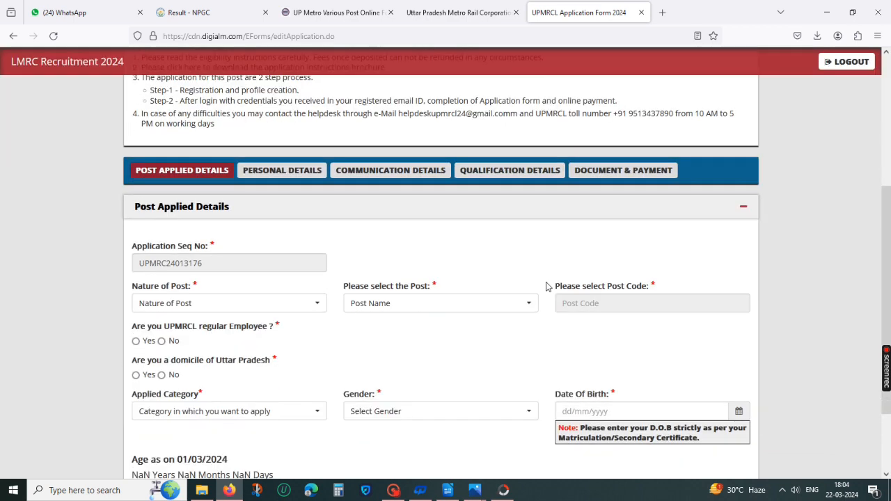
scroll(302, 247, "down", 2)
left_click_drag(202, 166, 138, 165)
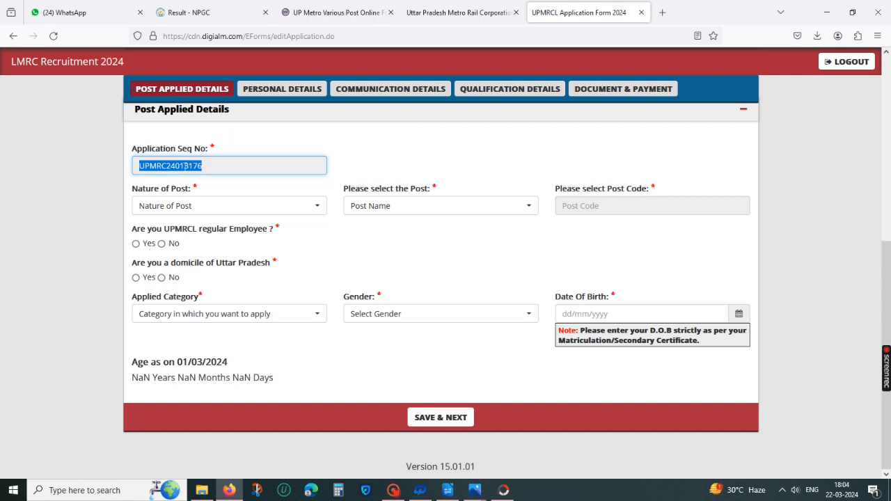
left_click(252, 204)
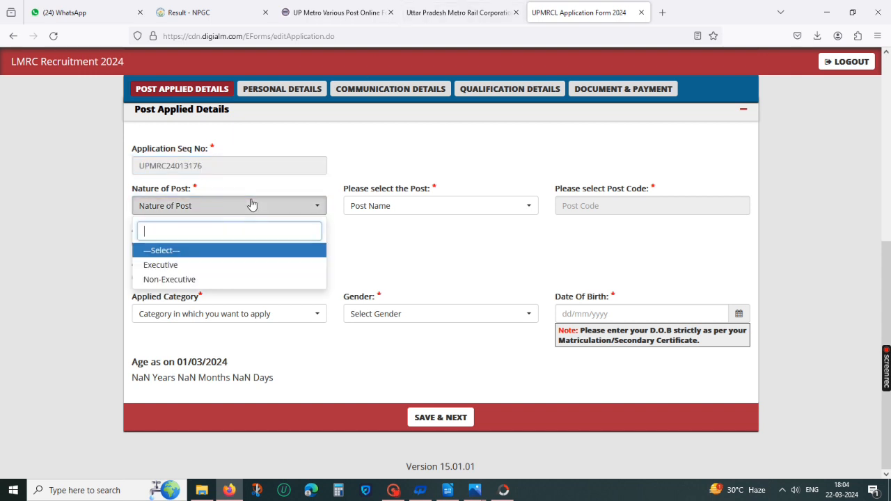
left_click(195, 266)
left_click(352, 205)
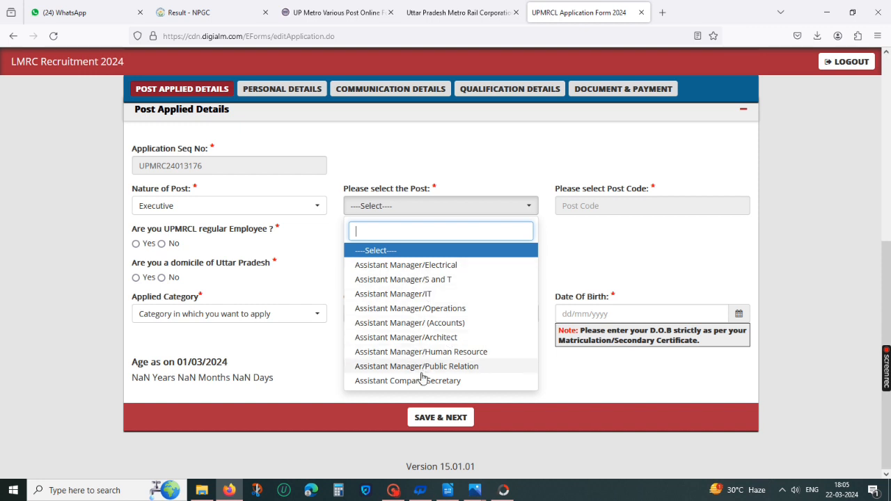
left_click(237, 209)
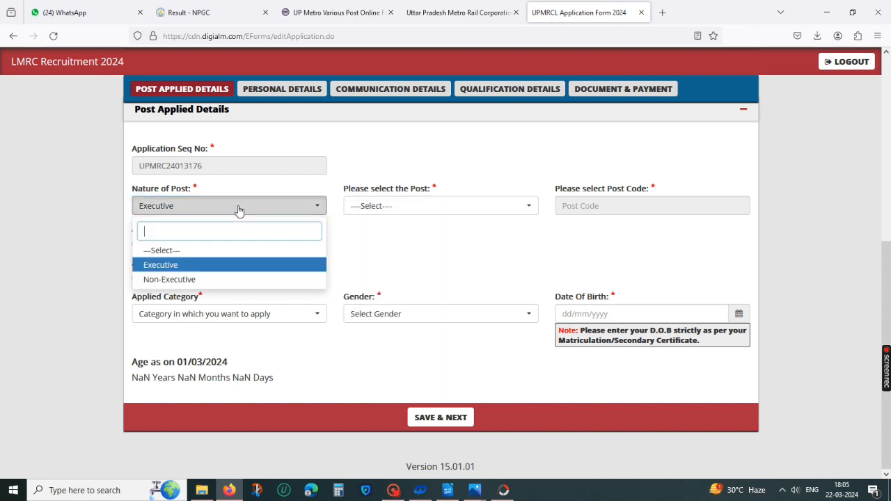
left_click(203, 282)
left_click(369, 206)
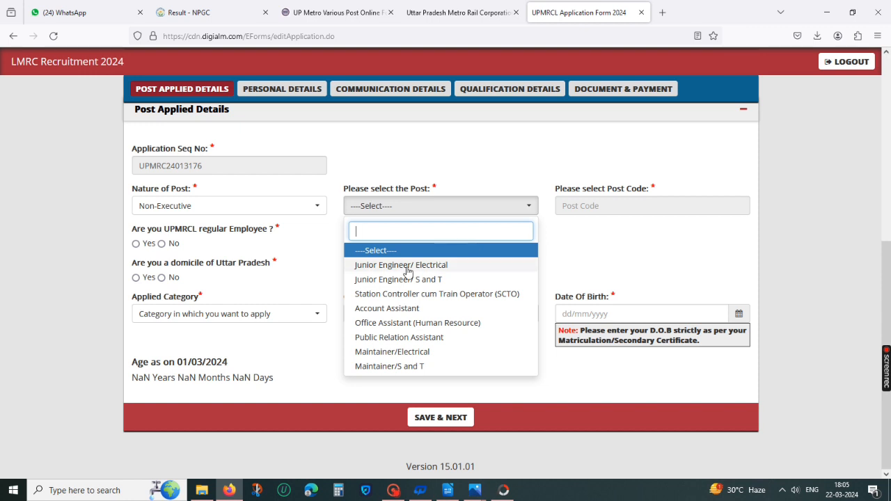
left_click(282, 205)
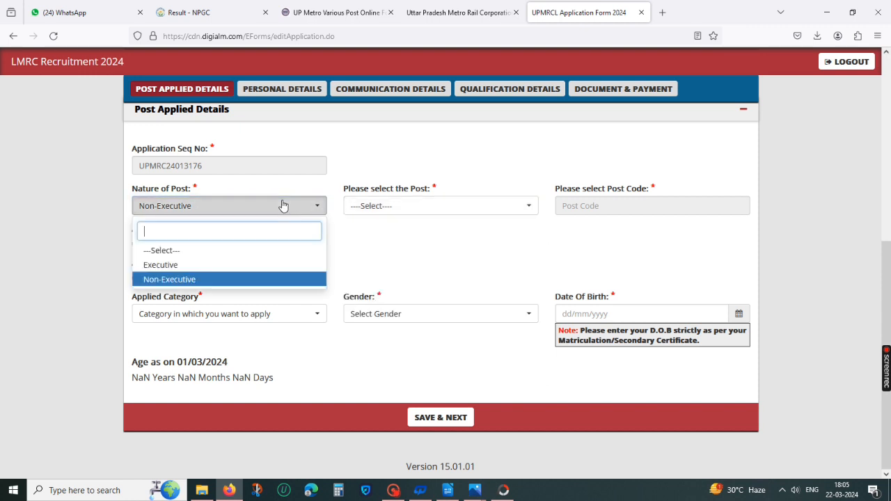
left_click(221, 265)
Step: Select Assistant Manager/Architect as the post, answer No to UPMRCL regular employee and Yes to Uttar Pradesh domicile
left_click(438, 204)
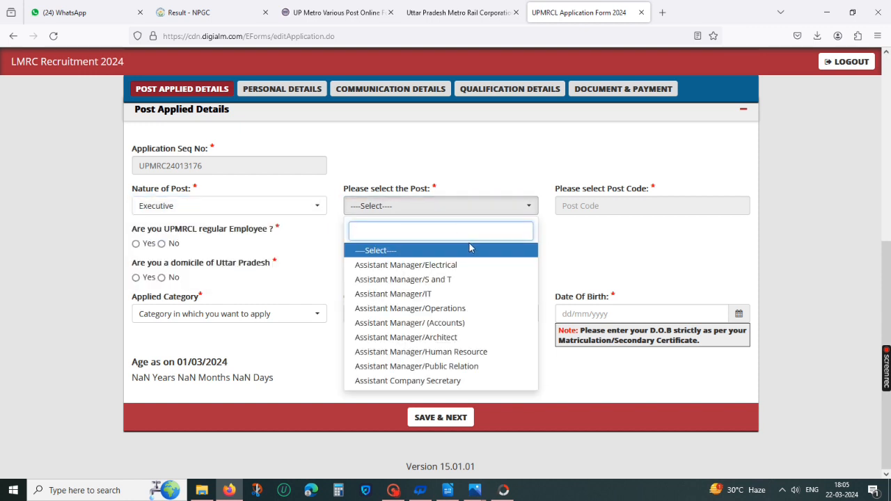
left_click(457, 338)
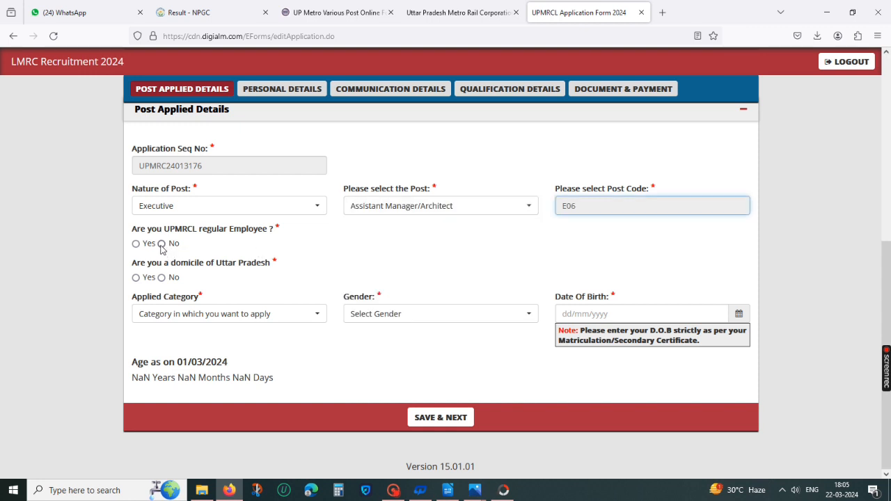
left_click(161, 245)
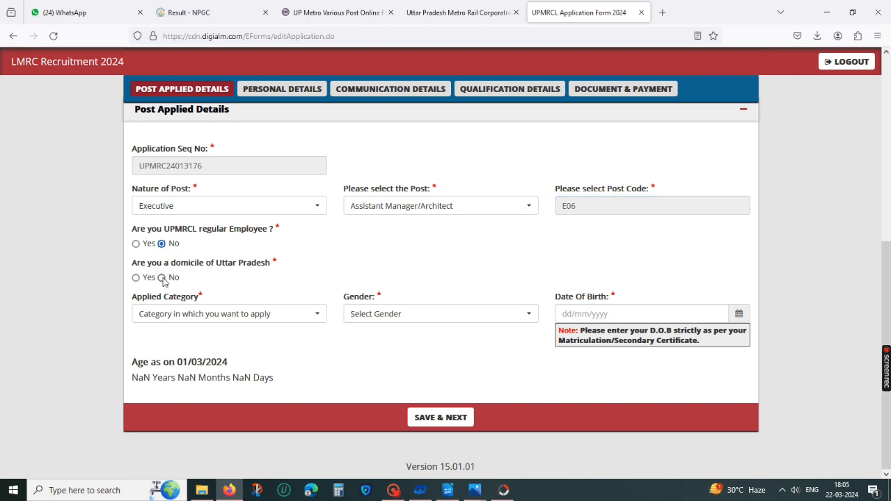
left_click(136, 278)
Step: Set the applied category to UR and the gender to Male
left_click(237, 314)
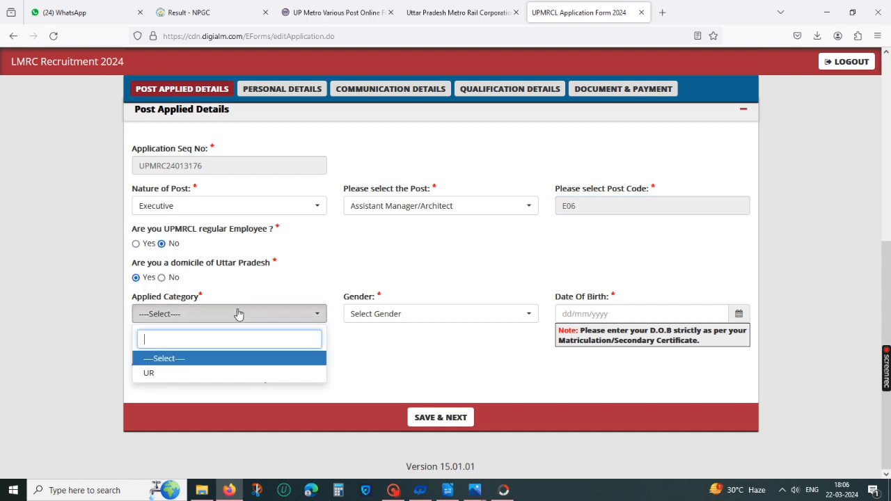
left_click(236, 360)
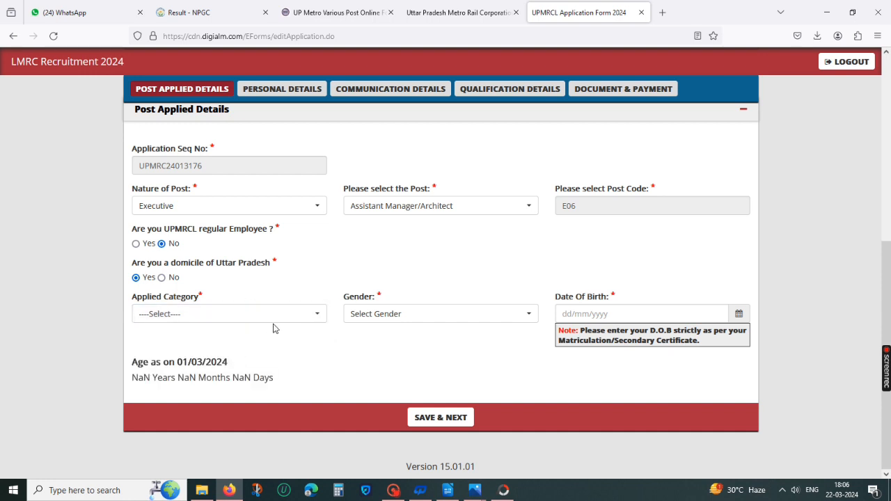
left_click(251, 314)
left_click(221, 374)
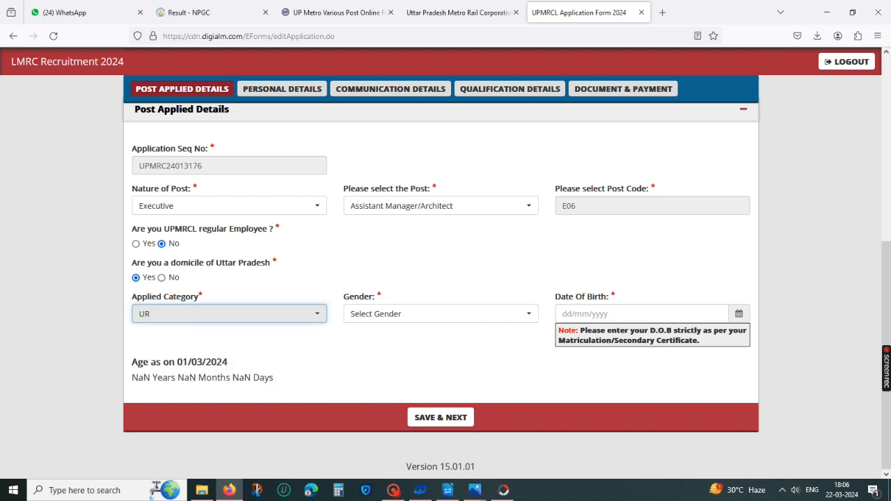
left_click(391, 311)
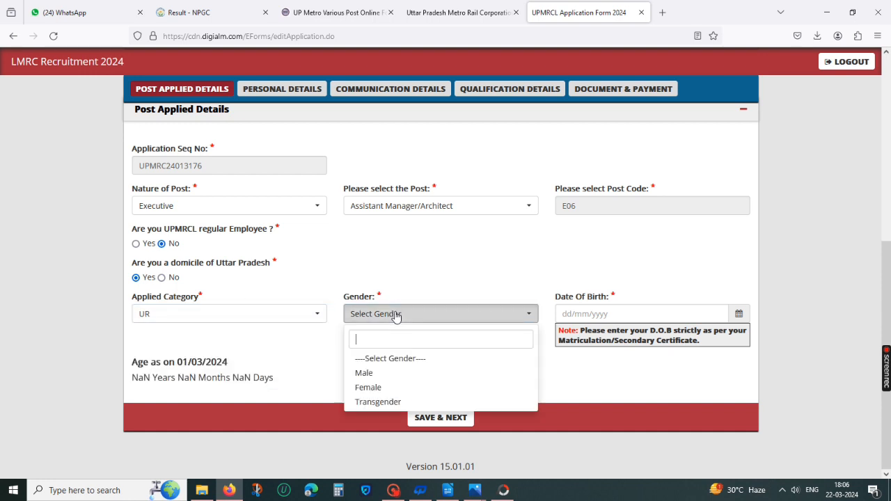
left_click(405, 374)
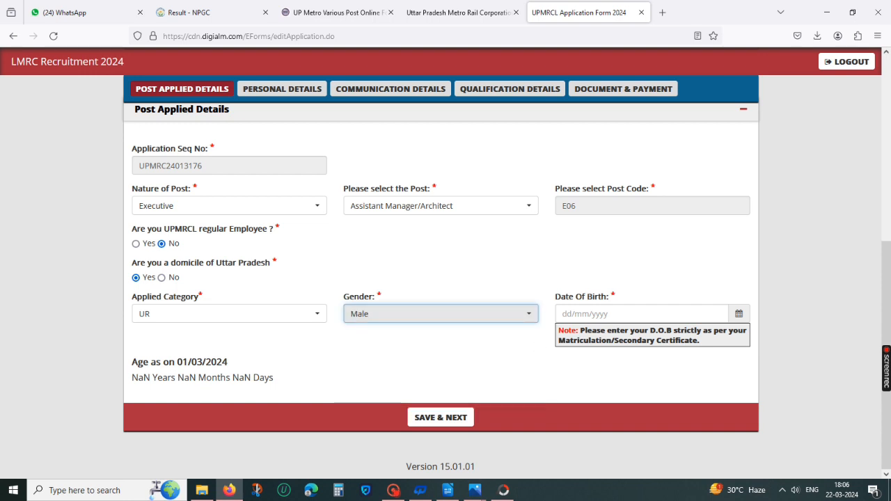
Step: Pick the candidate's date of birth in the calendar
left_click(625, 314)
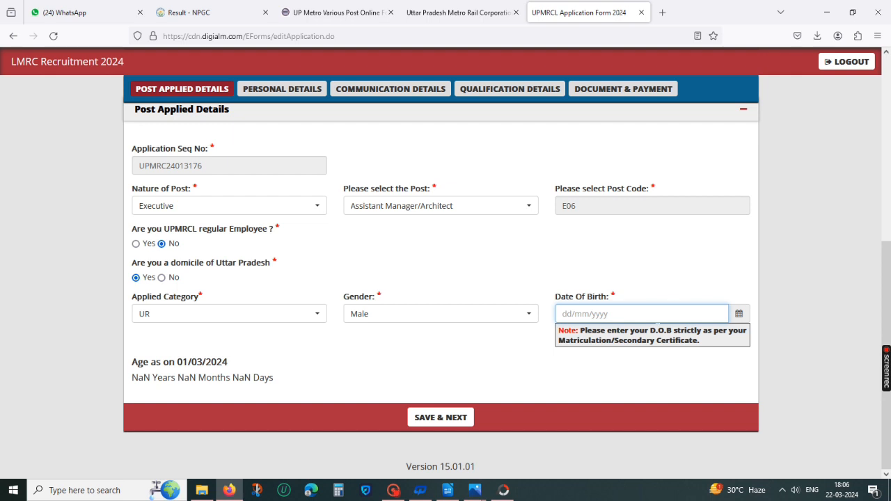
left_click(738, 313)
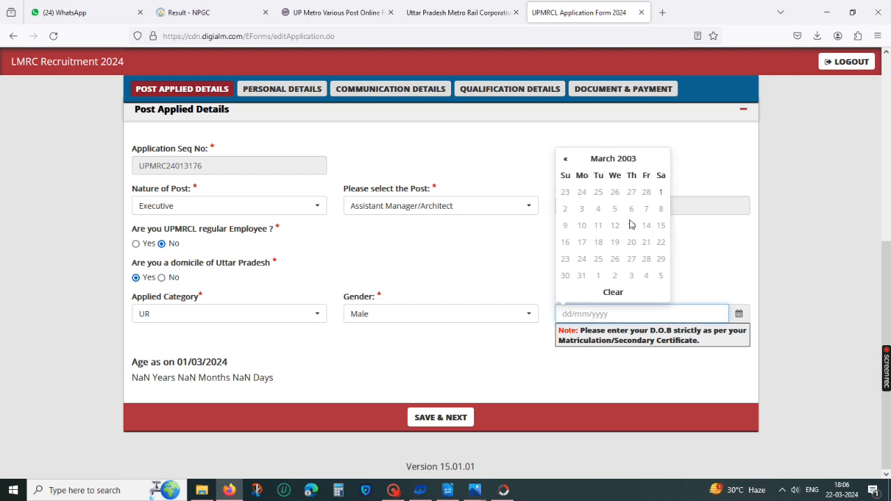
left_click(628, 162)
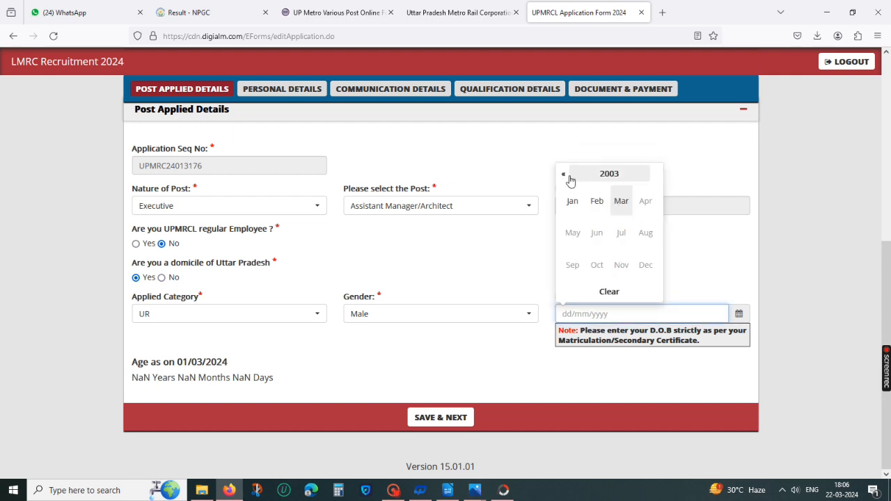
left_click(615, 175)
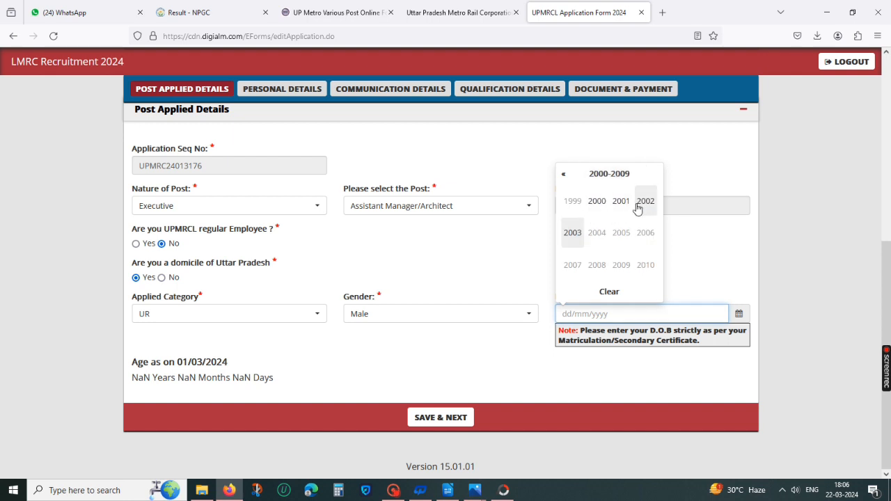
left_click(621, 201)
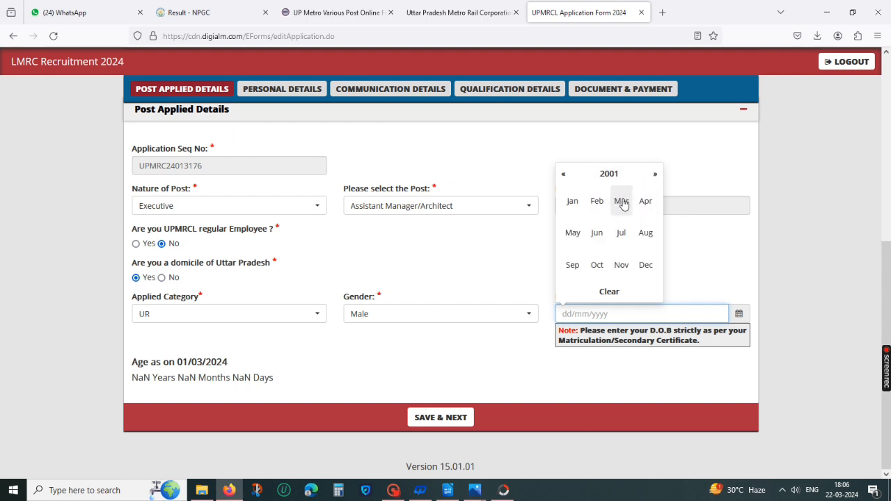
left_click(571, 263)
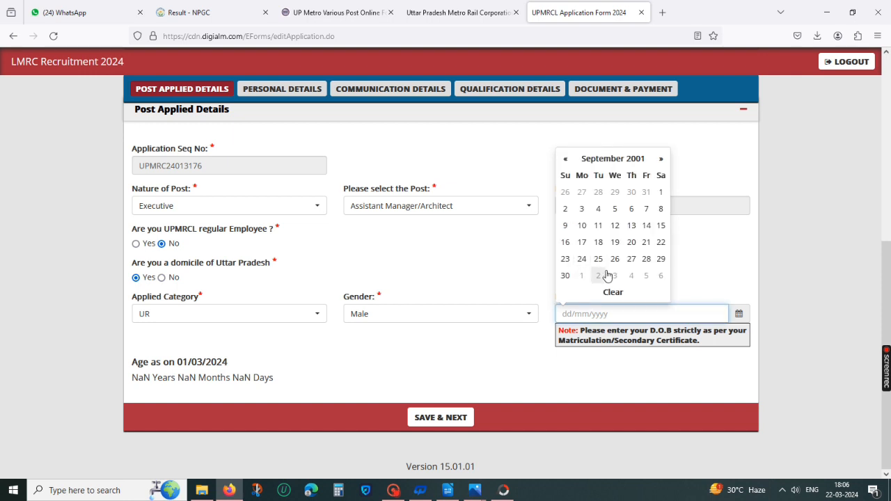
left_click(566, 209)
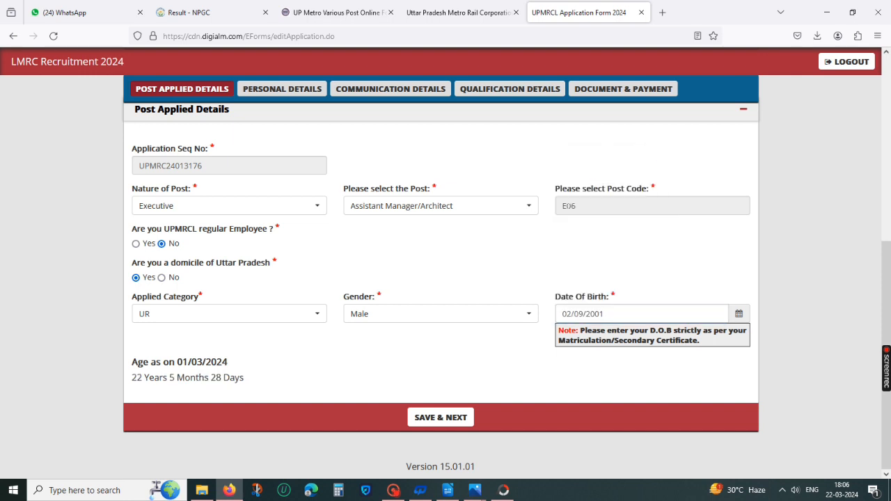
Step: Save the post applied details, continue to the next section and acknowledge the saved message
left_click(445, 418)
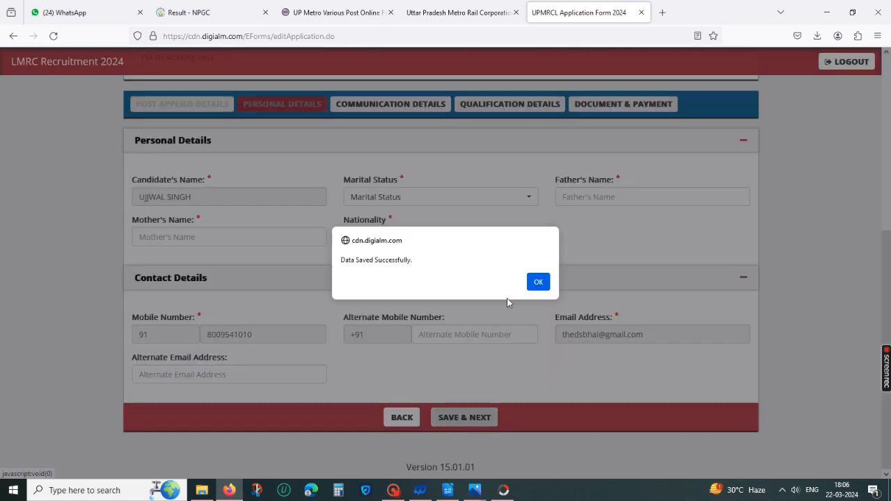
left_click(538, 282)
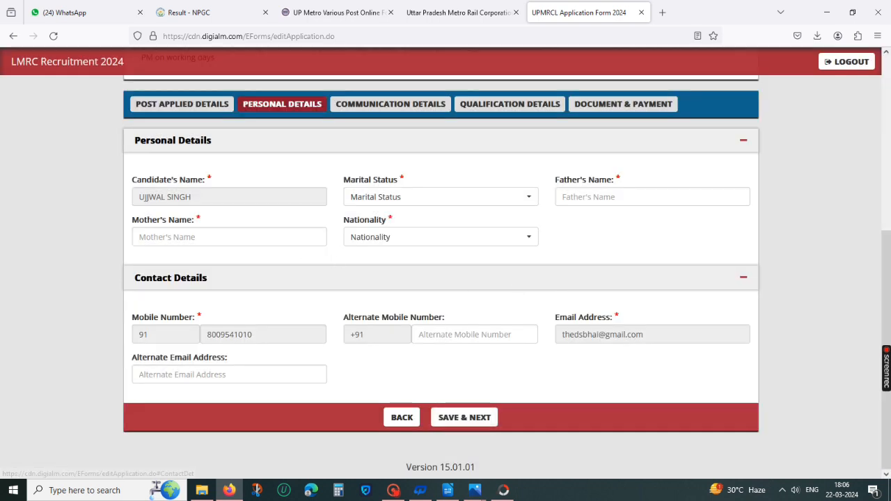
Step: Enter the mother's name and the father's name in the personal details
left_click(268, 236)
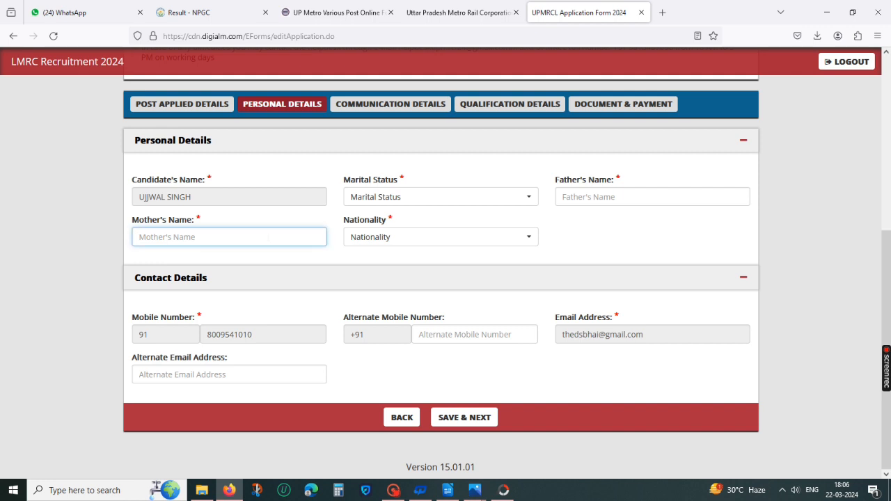
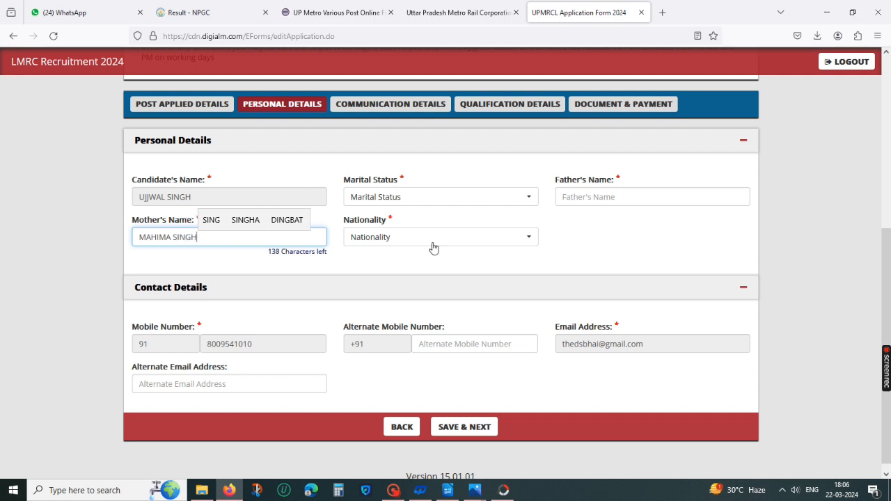
left_click(560, 198)
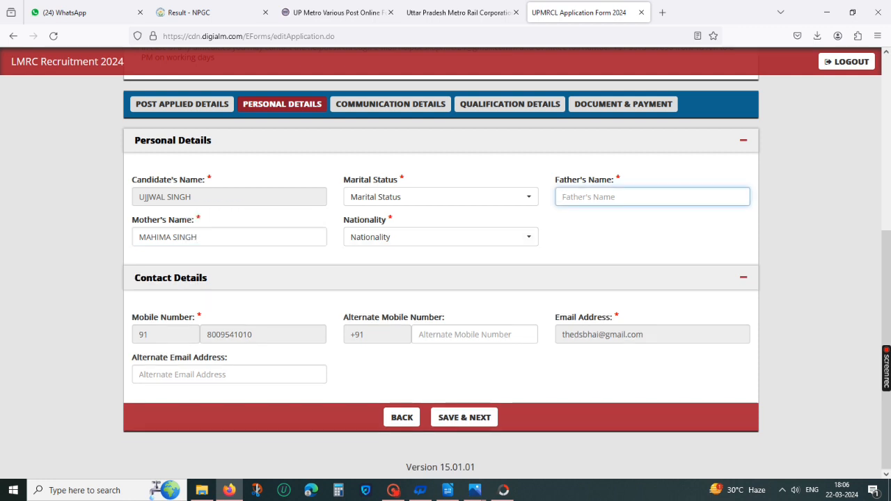
type("S D SINGH")
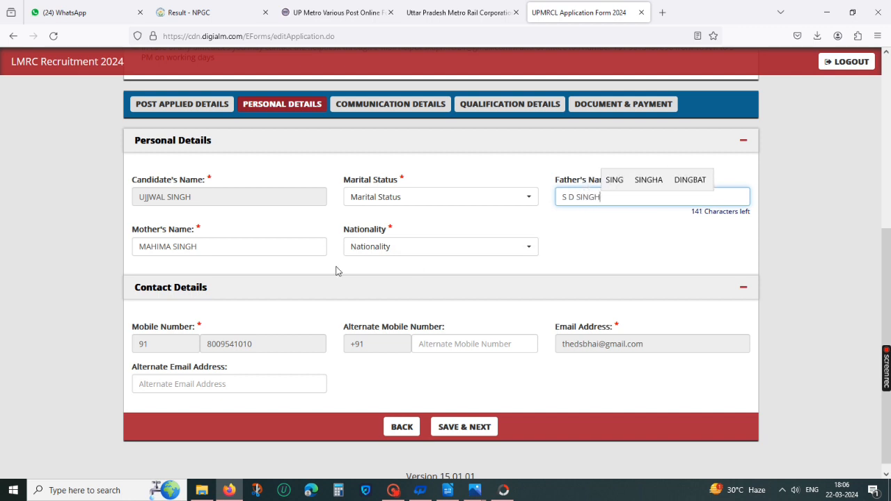
Step: Set the marital status to Unmarried after a first save attempt
scroll(313, 282, "down", 1)
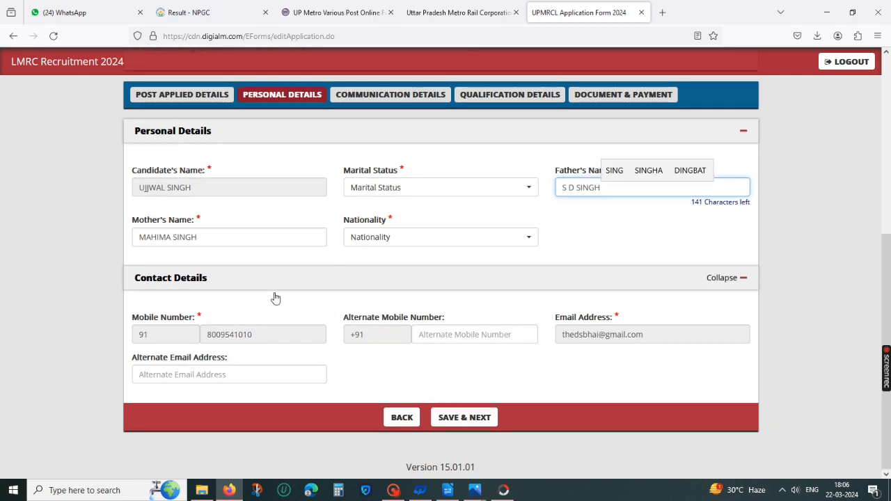
left_click(474, 337)
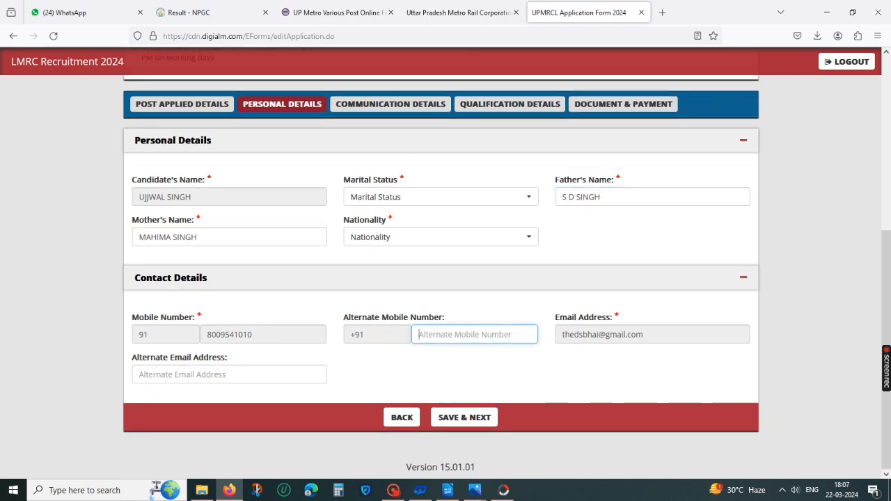
left_click(466, 412)
left_click(503, 144)
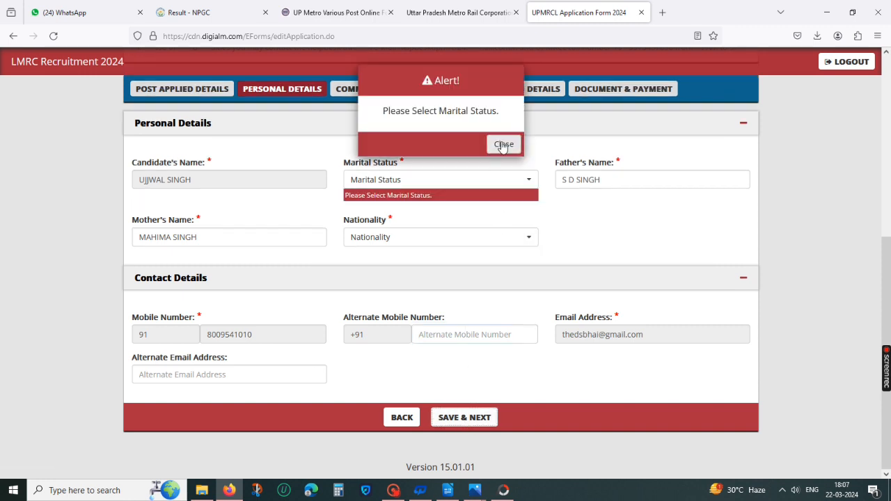
left_click(446, 181)
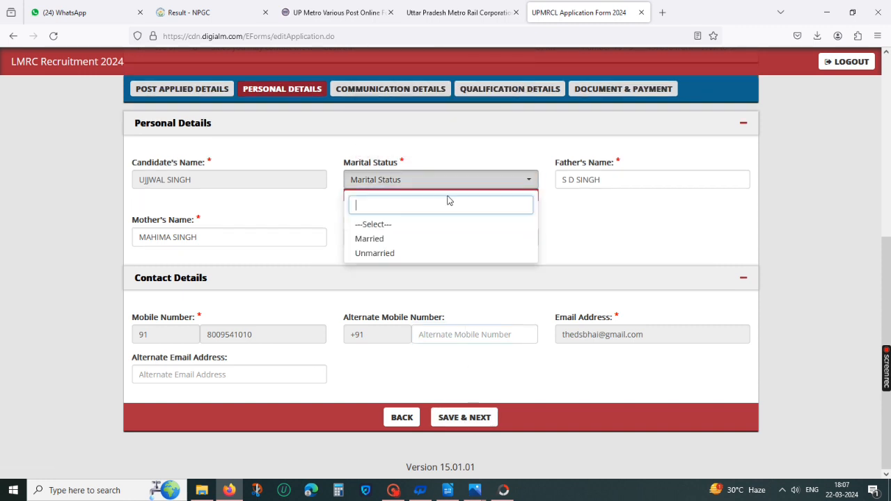
left_click(408, 254)
Step: Set the nationality to Indian and save the personal details to continue
left_click(472, 420)
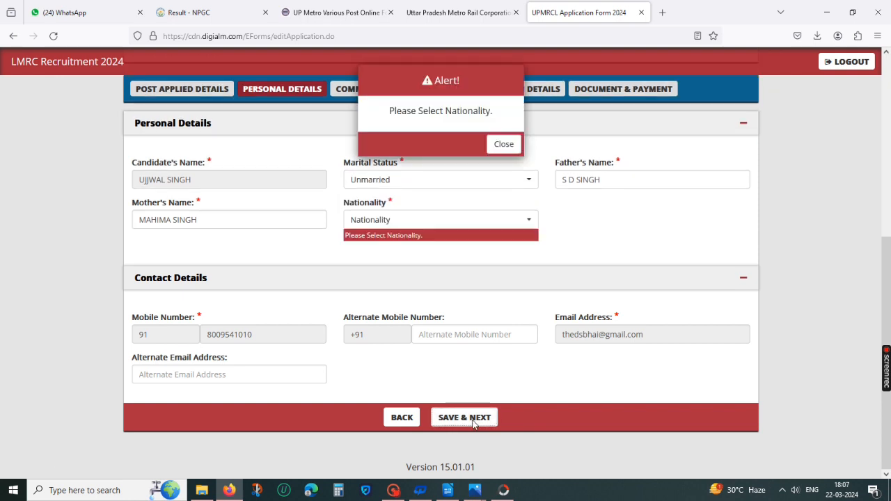
left_click(503, 144)
left_click(422, 220)
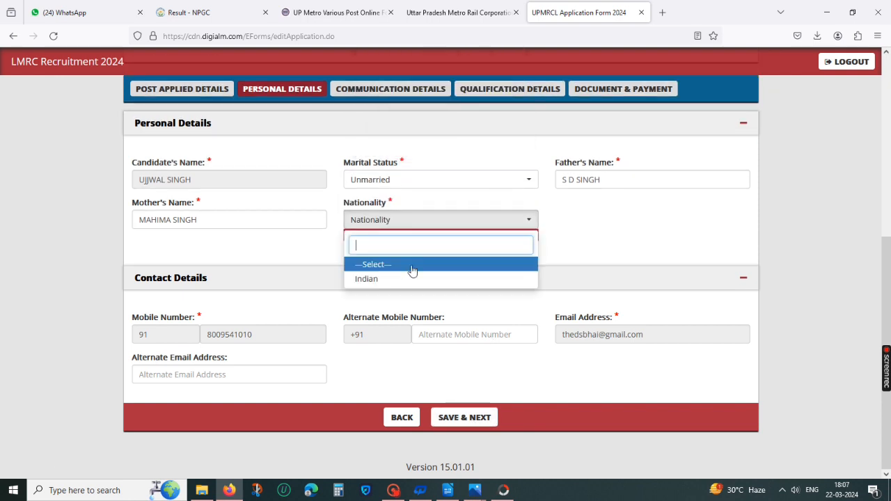
left_click(411, 279)
left_click(477, 416)
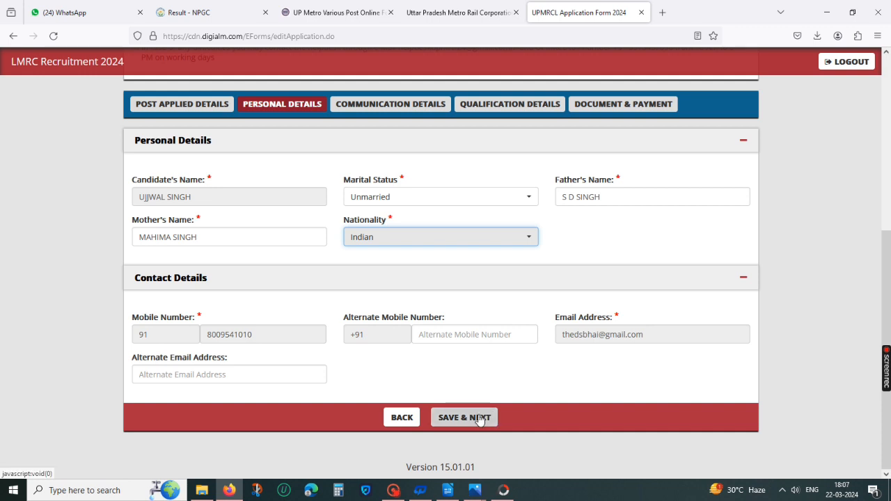
left_click(539, 281)
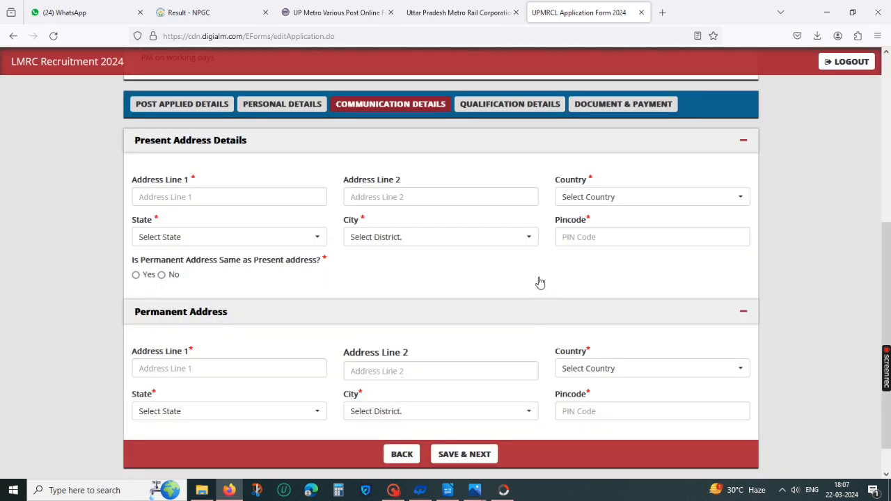
Step: Enter the house number and street as present address lines 1 and 2
left_click(221, 198)
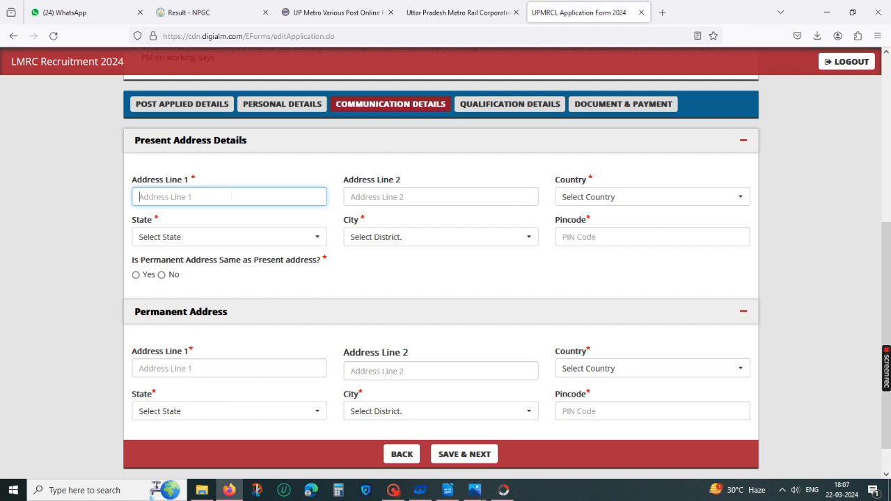
type("na")
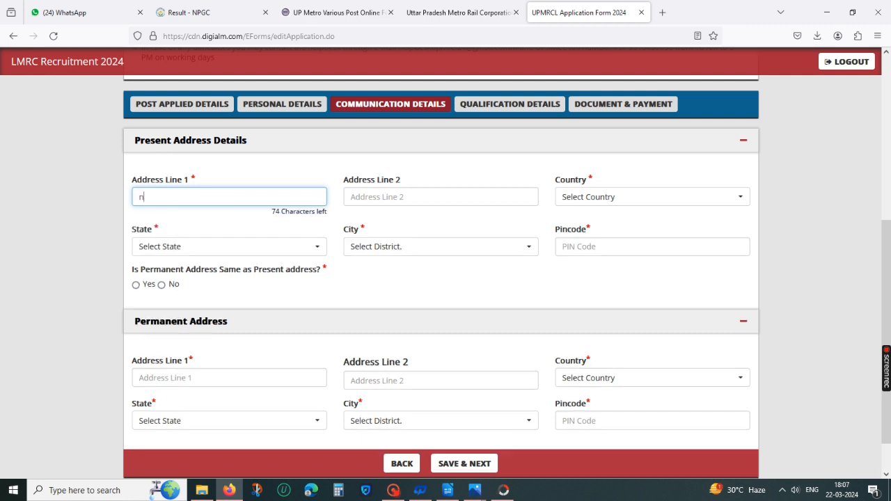
key("BackSpace")
key("BackSpace")
left_click(417, 196)
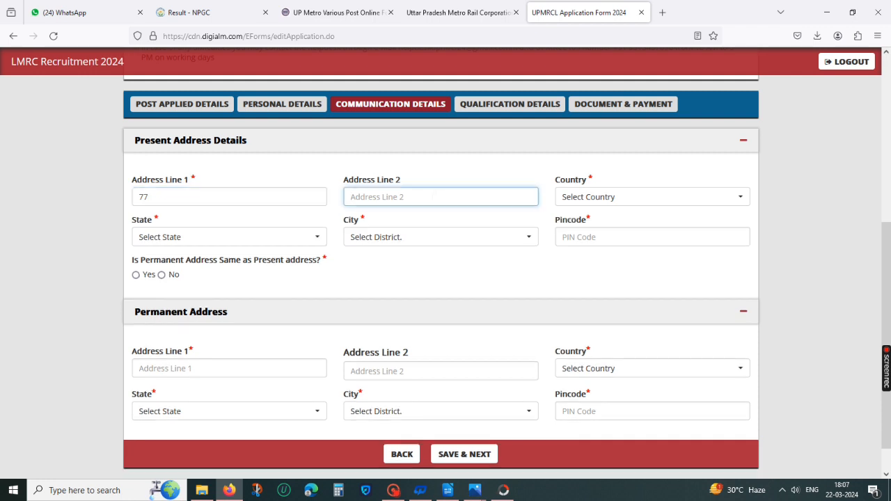
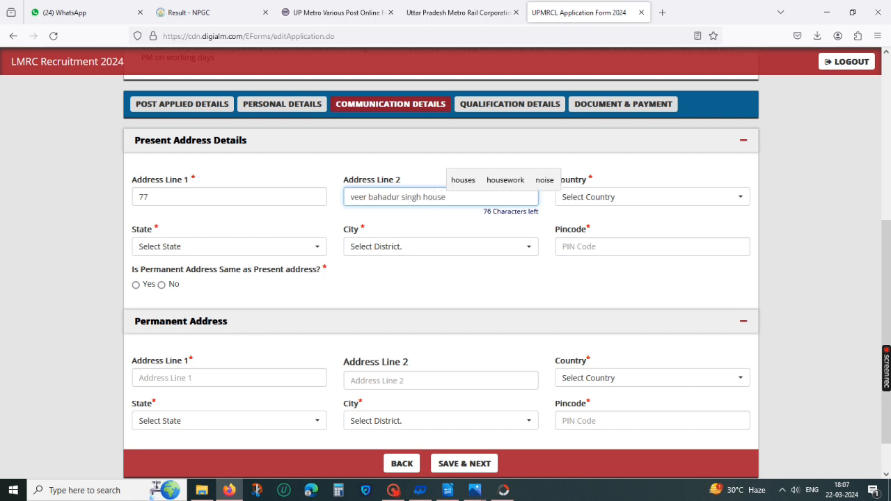
Step: Set the present address country to India and the state to Uttar Pradesh
left_click(591, 198)
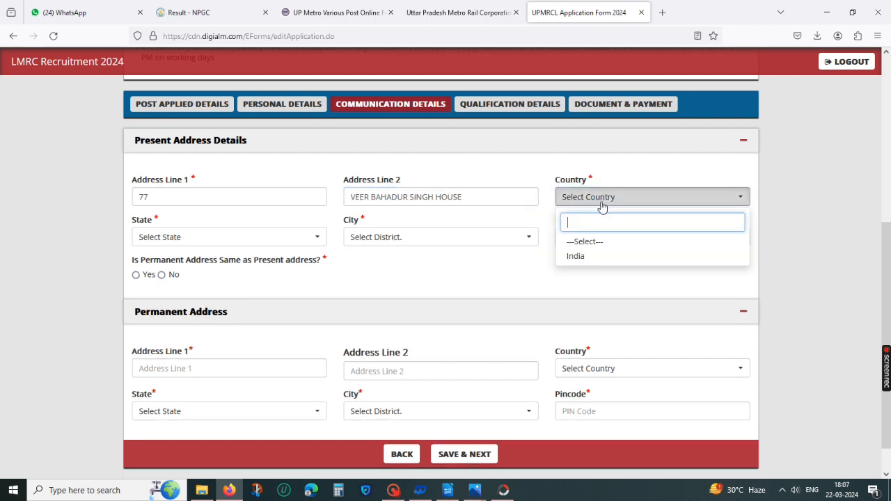
left_click(610, 257)
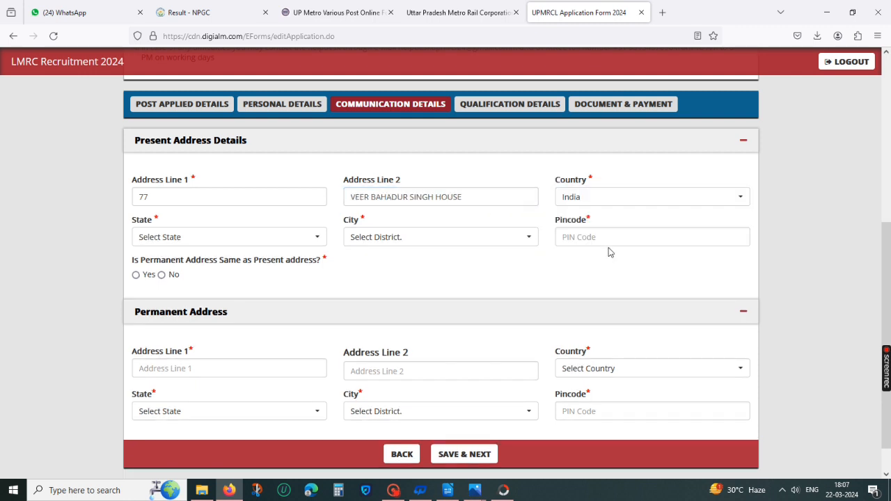
left_click(258, 237)
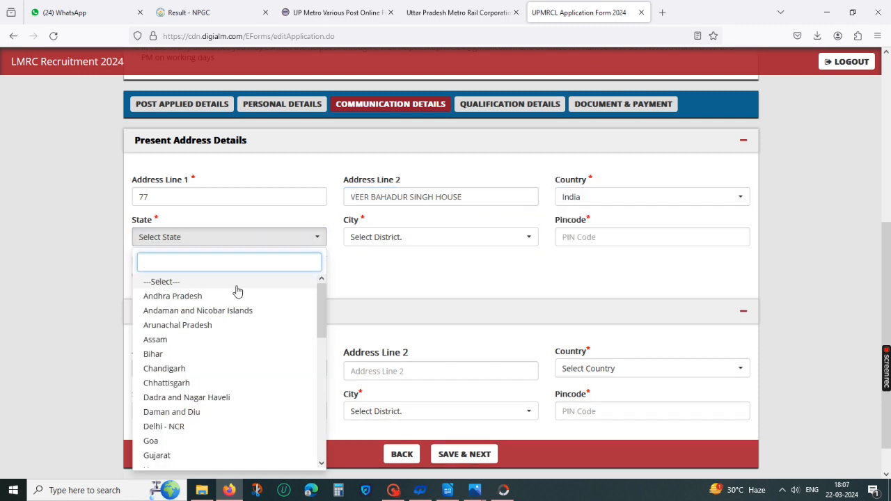
scroll(230, 376, "down", 10)
left_click(201, 433)
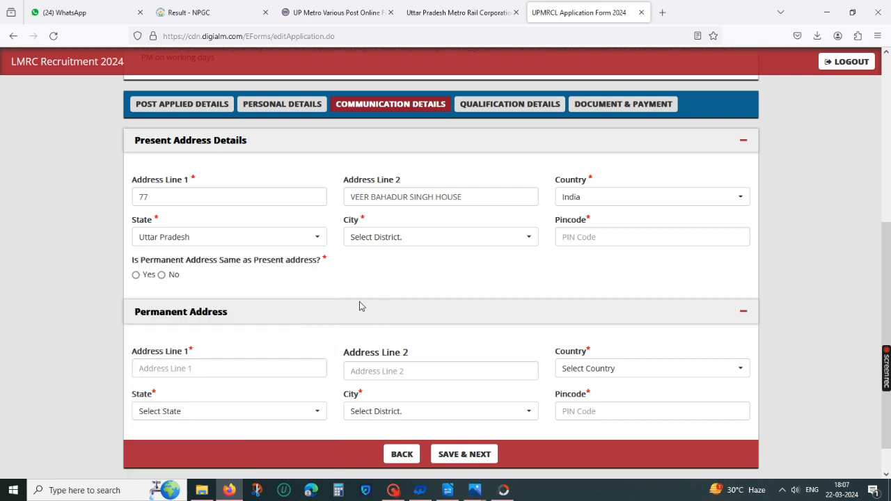
Step: Set the present address city to Lucknow and enter the PIN code
left_click(391, 240)
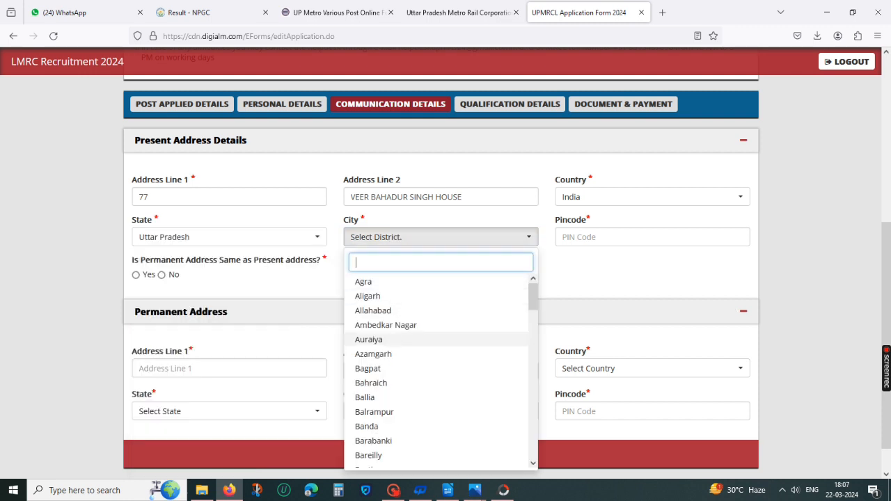
type("lu")
key("Return")
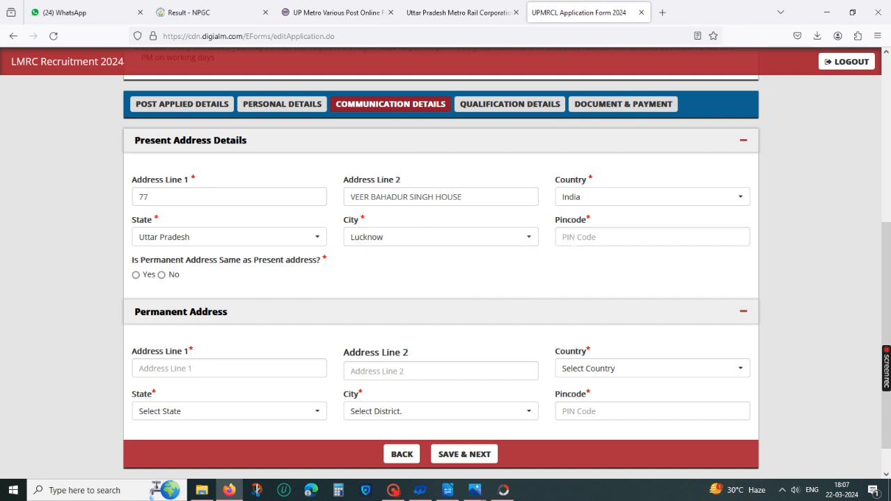
left_click(627, 237)
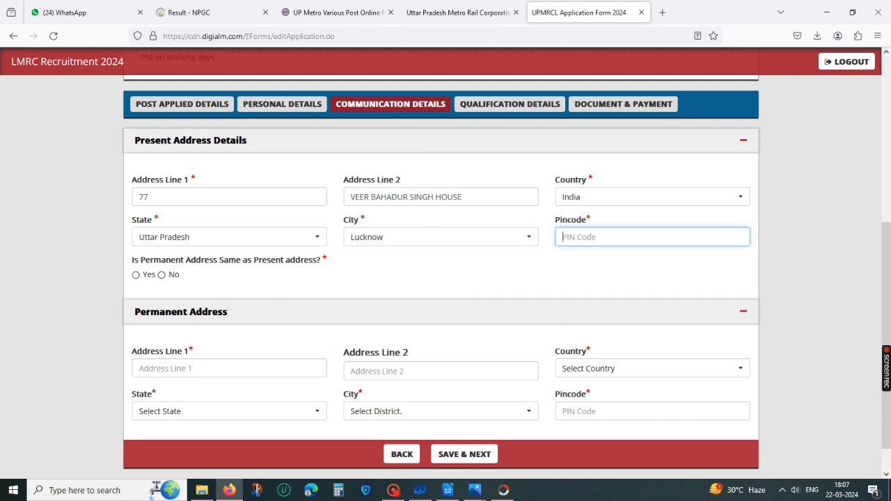
type("226")
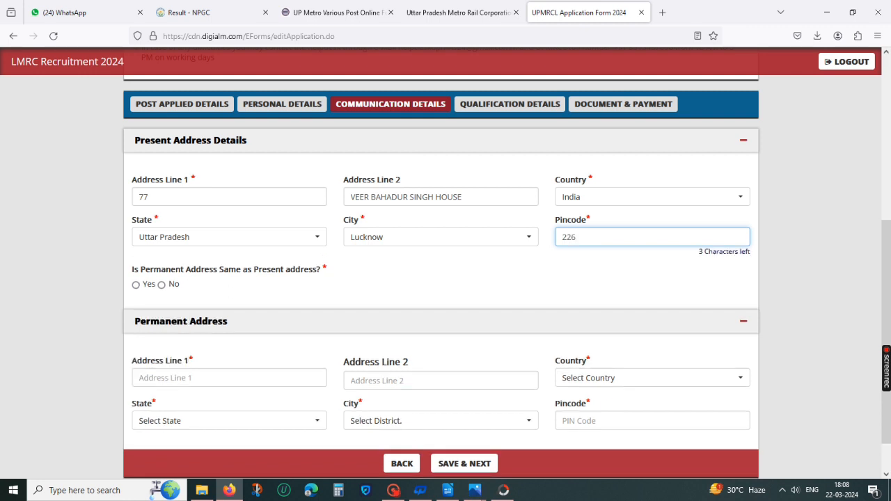
type("002")
Step: Mark the permanent address as the same as the present one, save the communication details and acknowledge the message
left_click(545, 294)
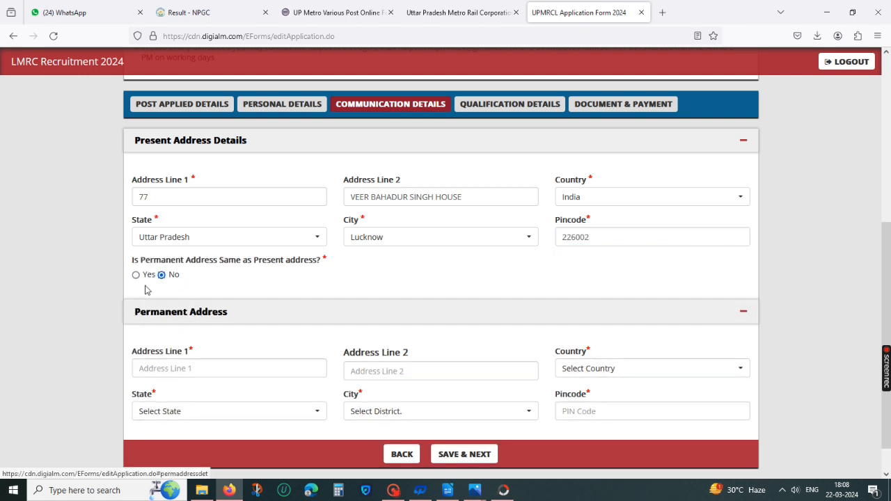
left_click(136, 275)
scroll(245, 296, "down", 1)
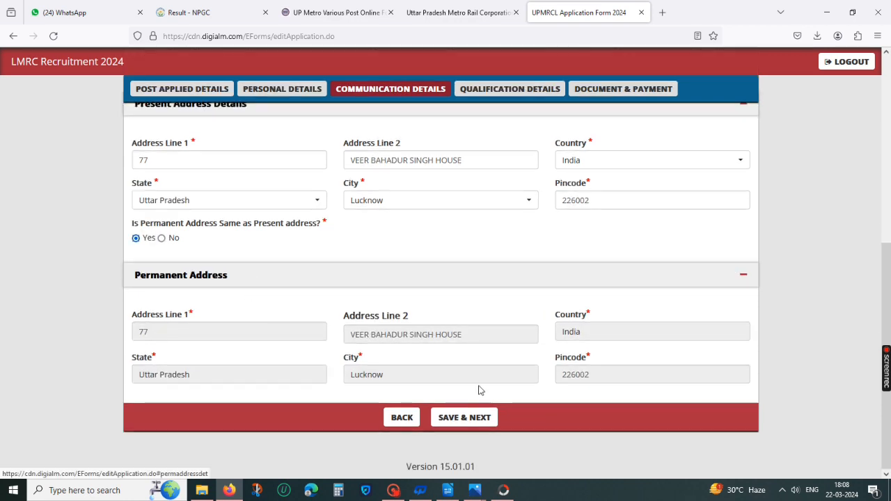
left_click(466, 420)
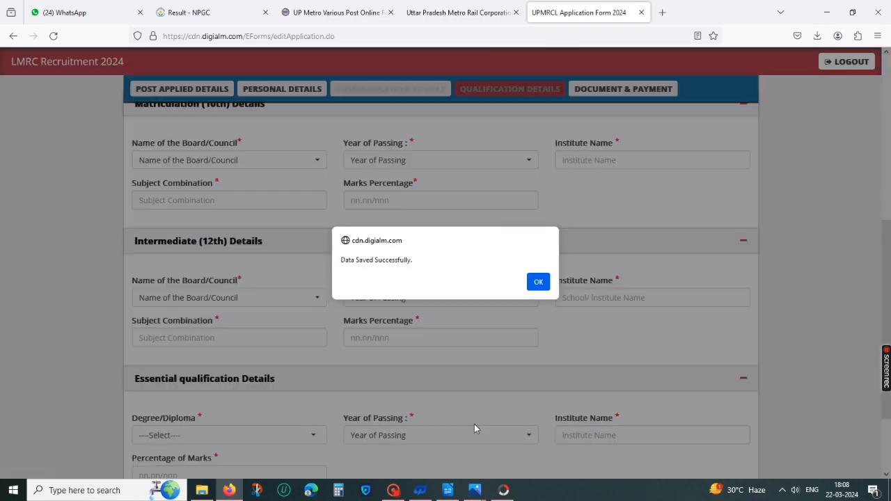
left_click(538, 281)
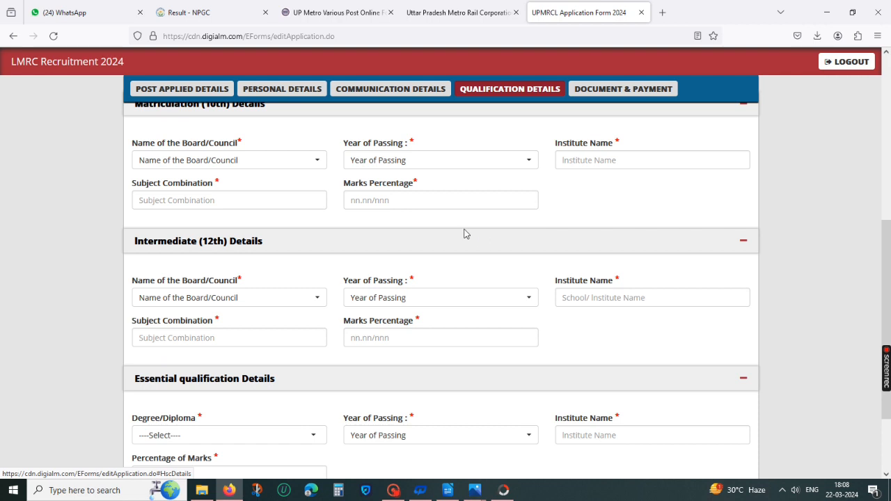
scroll(465, 238, "down", 1)
scroll(464, 249, "up", 2)
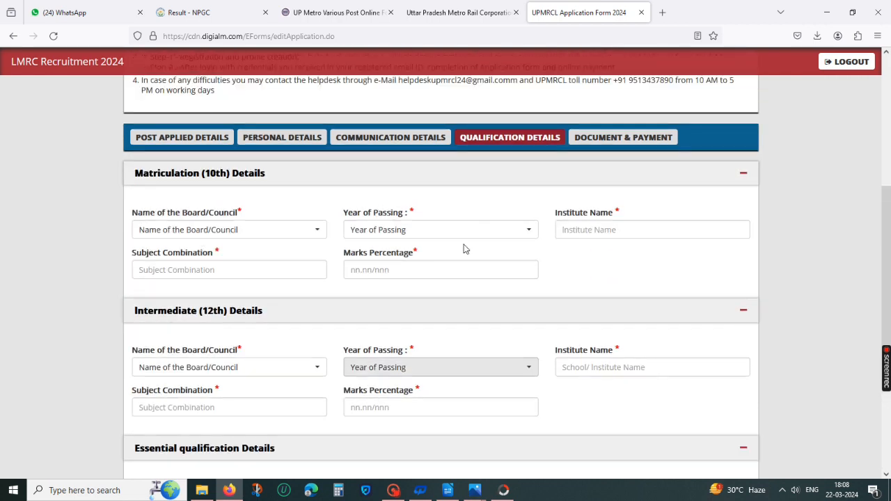
Step: Set the matriculation board to CBSE and its year of passing to 2019
left_click(273, 238)
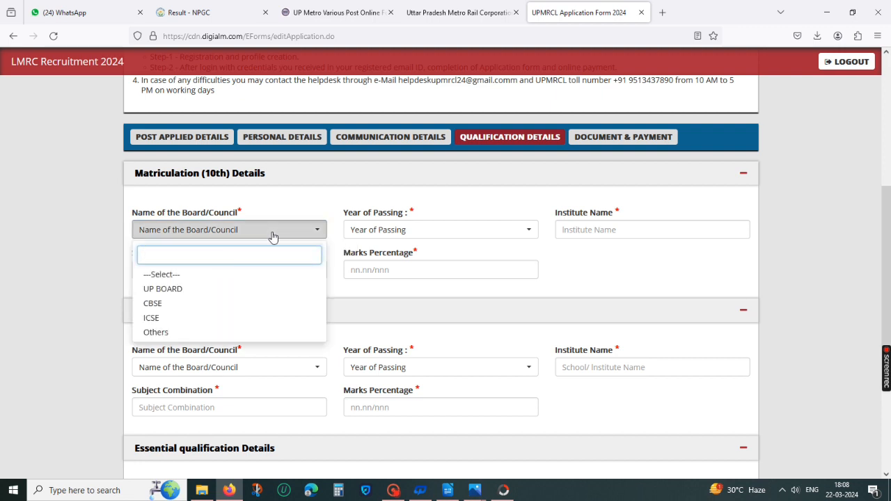
left_click(152, 304)
left_click(500, 231)
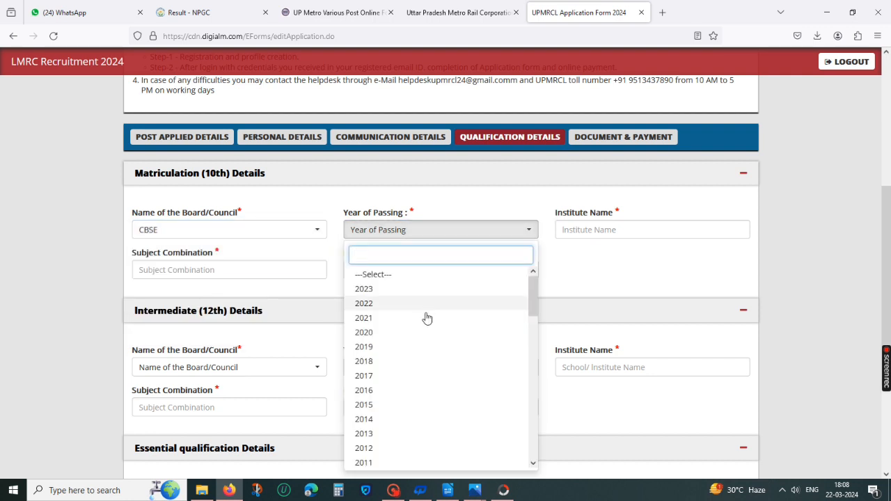
left_click(427, 288)
left_click(489, 232)
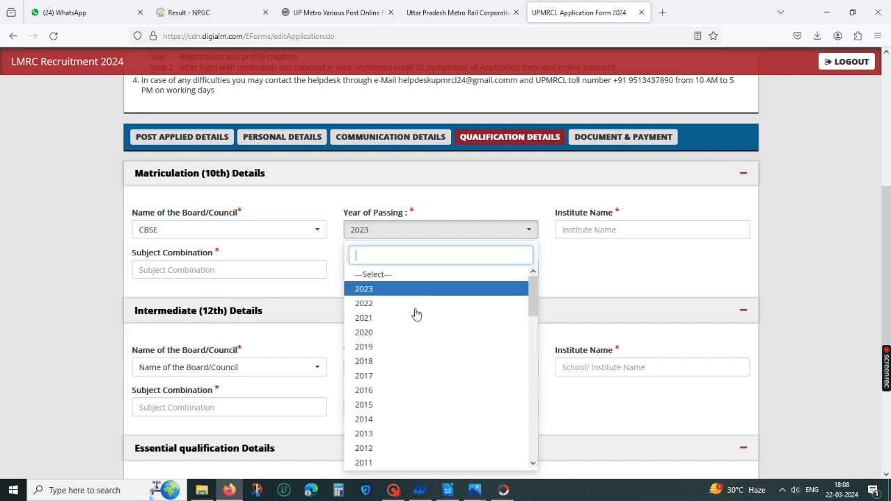
left_click(402, 348)
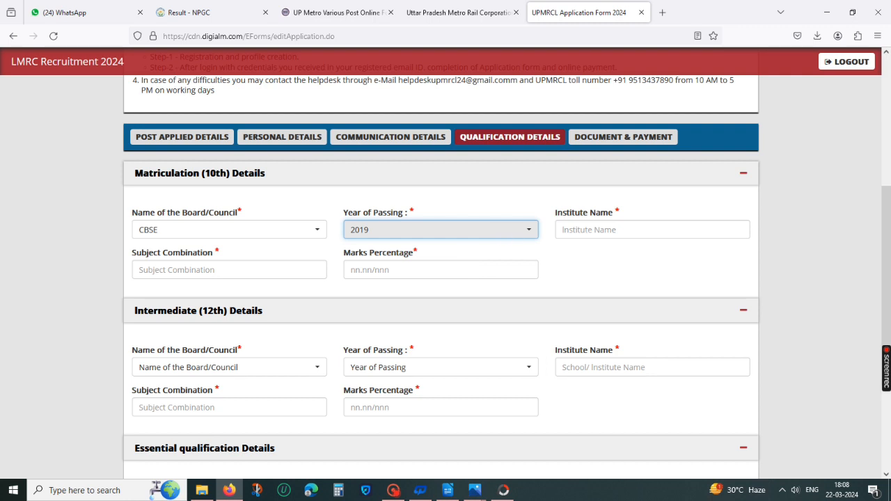
Step: Enter K v crpf lucknow as the matriculation institute name
left_click(604, 229)
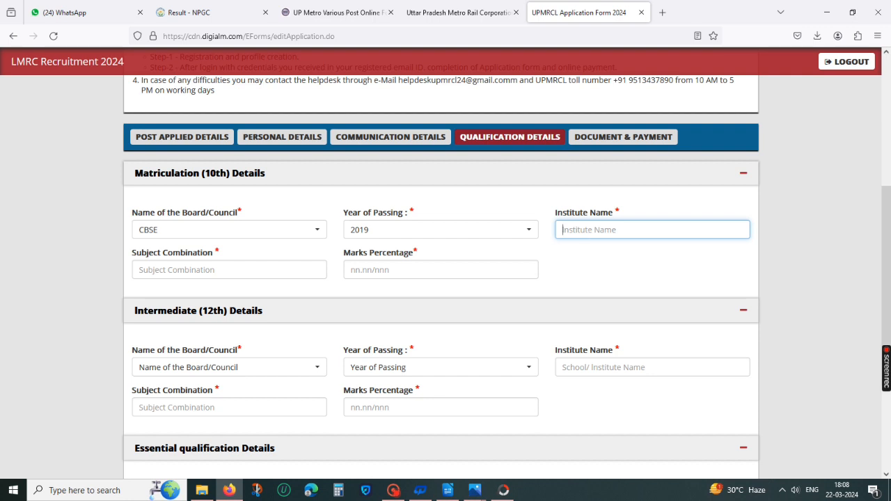
type("ke")
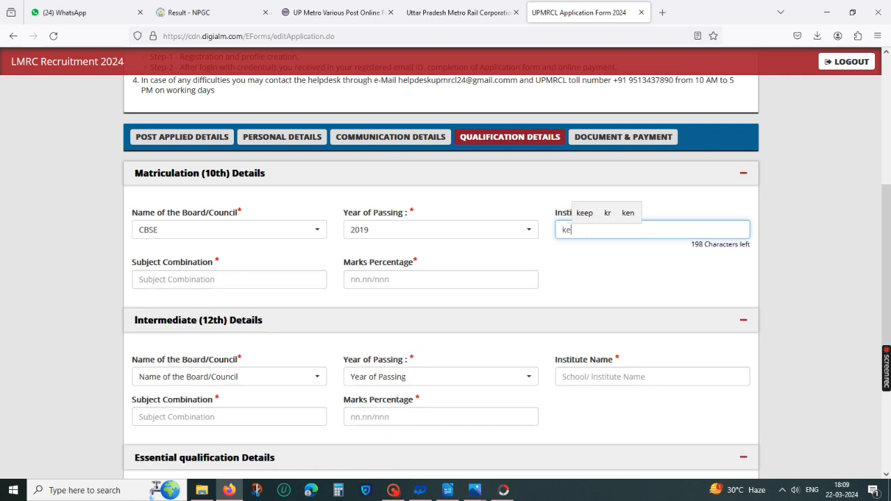
type("ndriya")
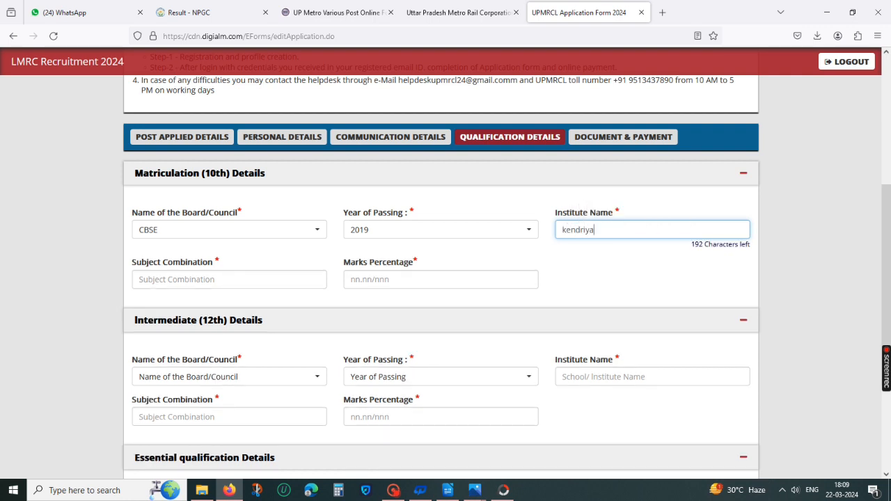
key("BackSpace")
key("BackSpace")
key("BackSpace")
key("BackSpace")
key("BackSpace")
key("BackSpace")
key("BackSpace")
type("K ")
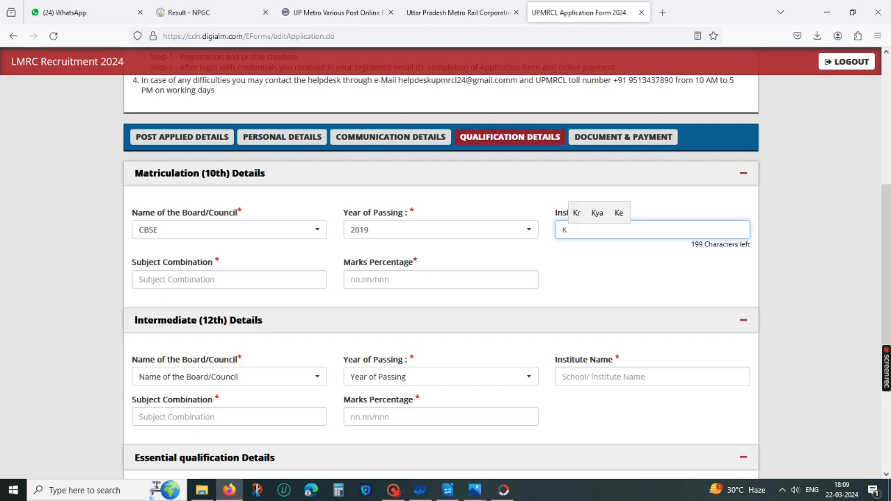
type("v ")
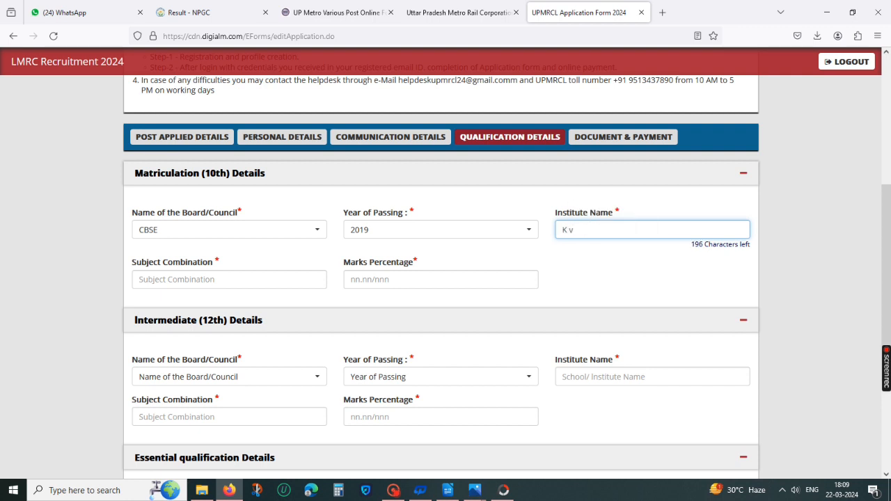
type("crp")
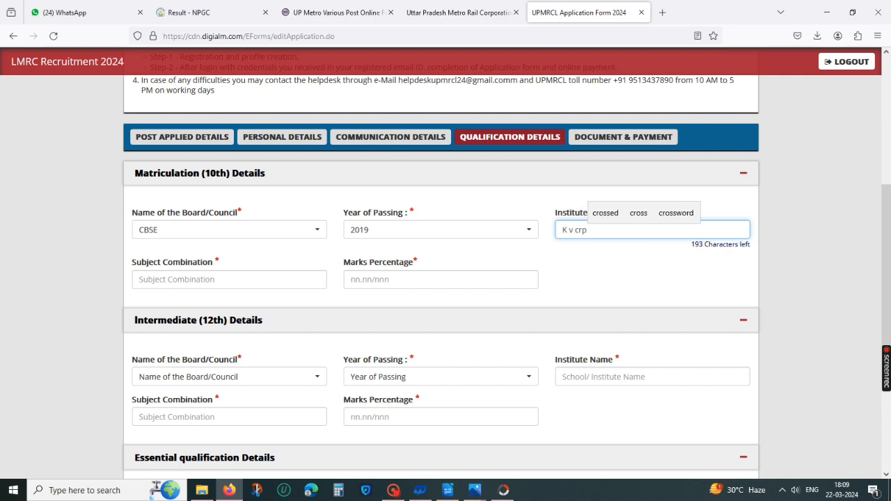
type("f lucn")
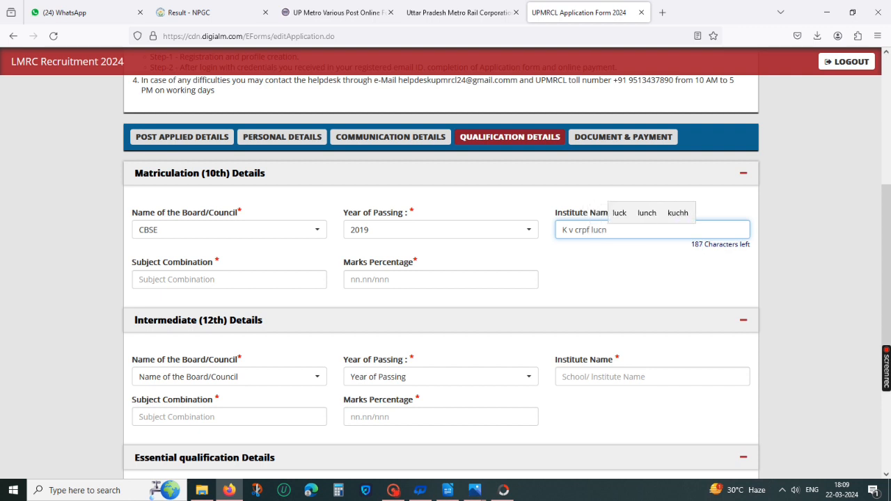
key("BackSpace")
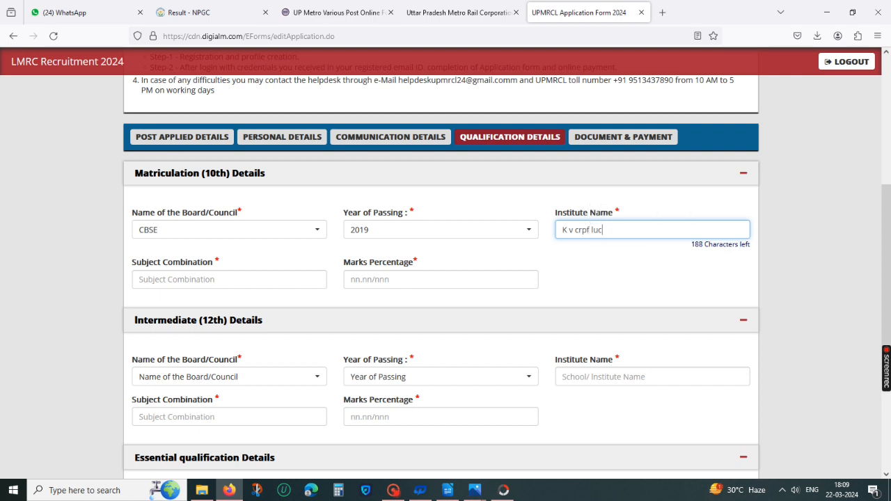
type("know")
left_click(603, 277)
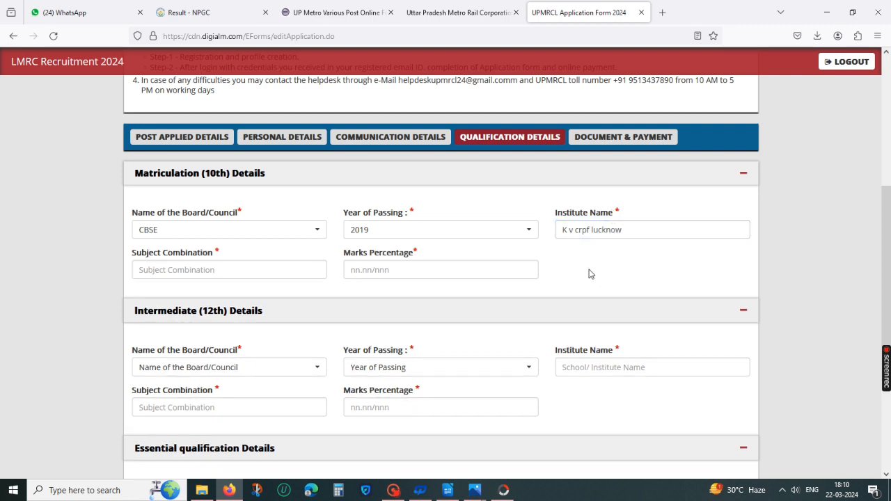
Step: Enter p c m as the matriculation subject combination and 79.73 as its marks percentage
left_click(300, 271)
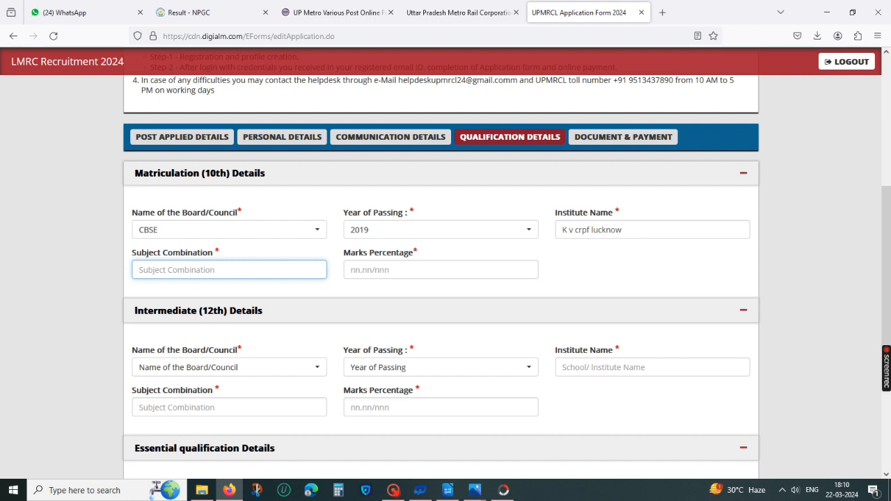
type("p c m")
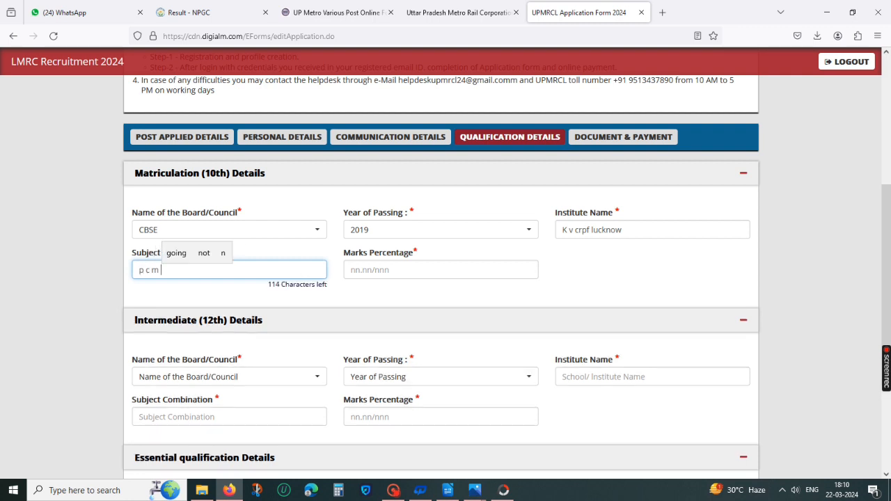
key("Tab")
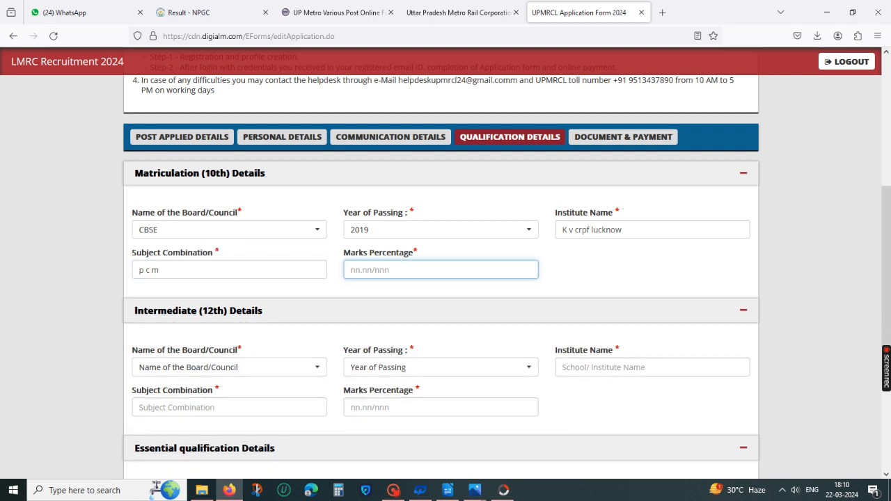
type("79.")
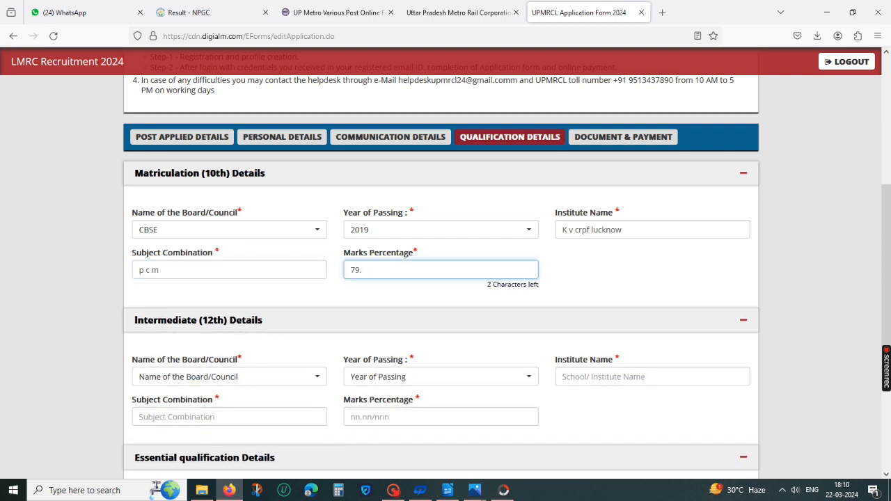
type("73")
left_click(594, 273)
Step: Set the intermediate board to UP BOARD and its year of passing to 2021
scroll(580, 316, "down", 2)
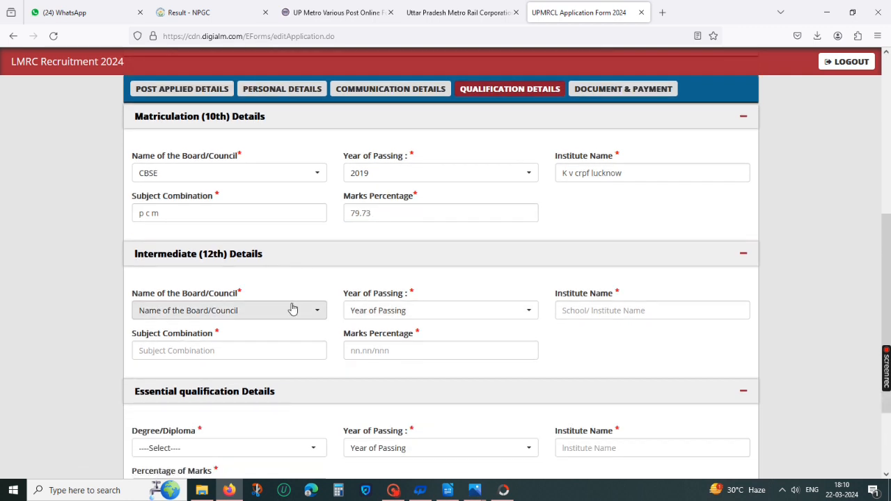
left_click(288, 310)
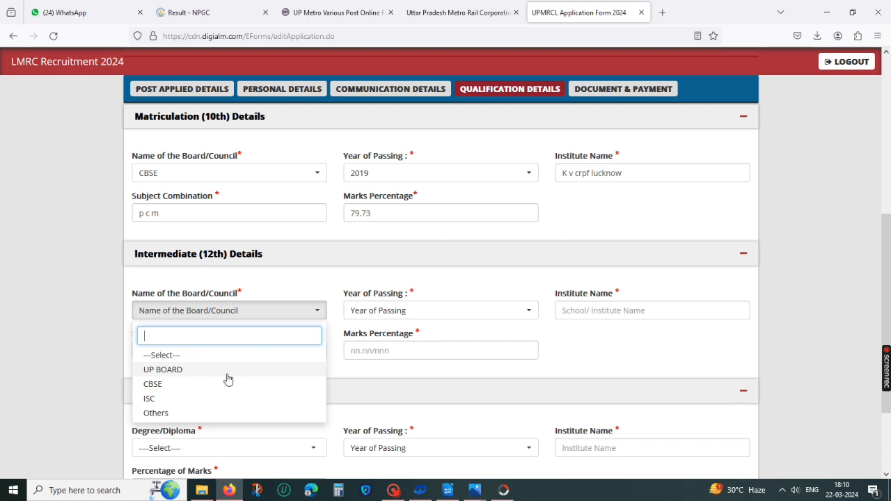
scroll(228, 379, "down", 2)
left_click(187, 328)
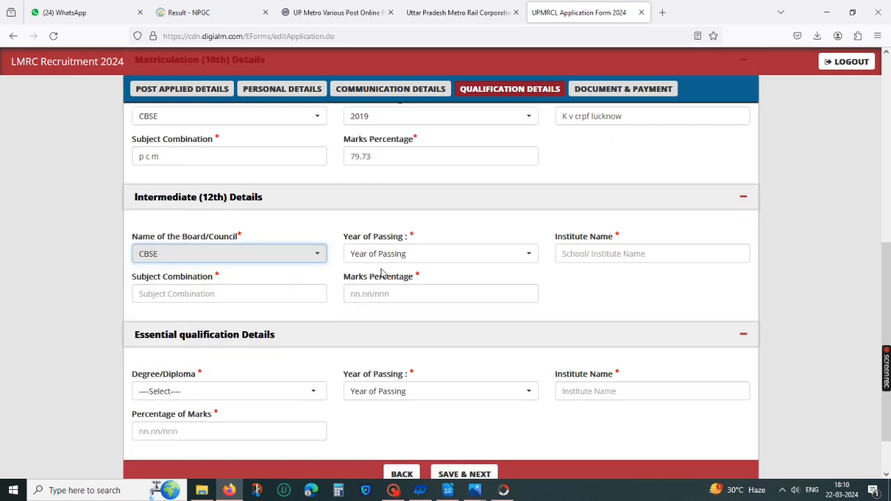
left_click(415, 255)
left_click(295, 258)
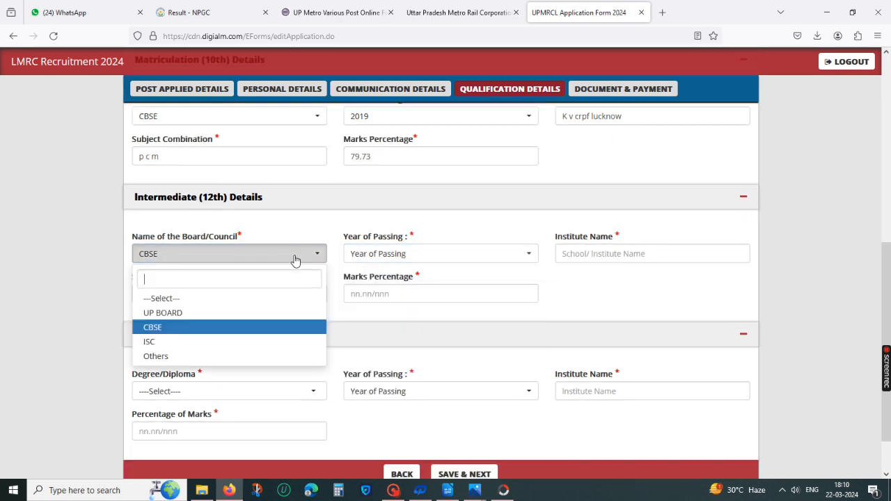
left_click(179, 313)
left_click(402, 254)
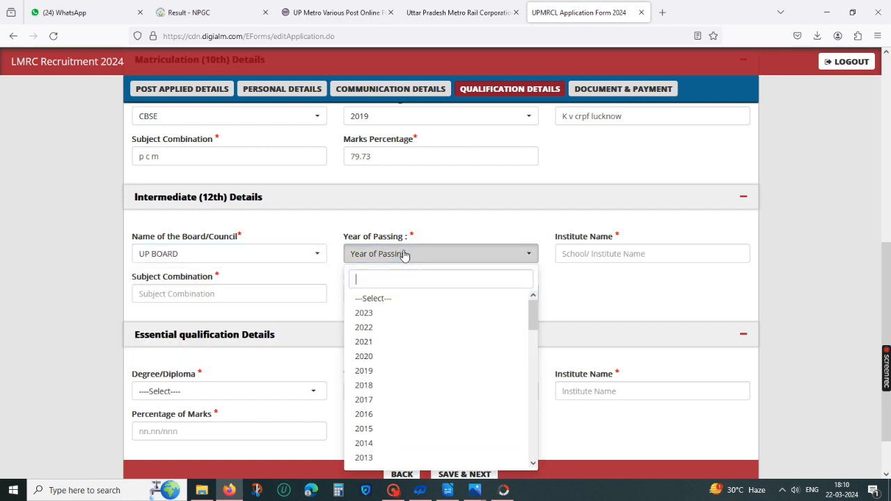
left_click(395, 341)
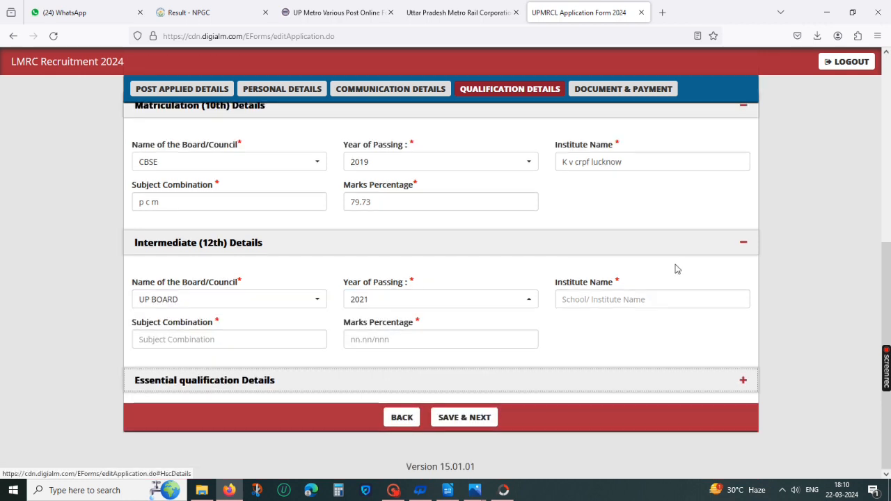
Step: Enter xyz school as the intermediate institute name and pcm as its subject combination
left_click(649, 299)
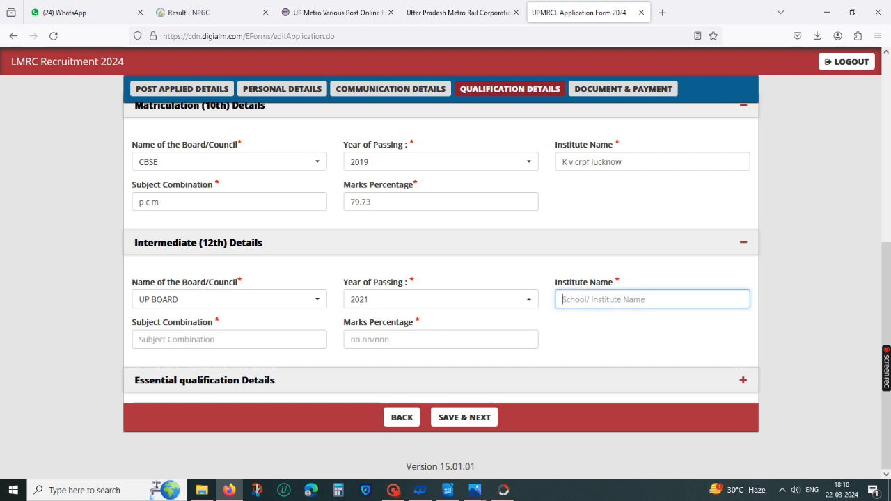
type("l")
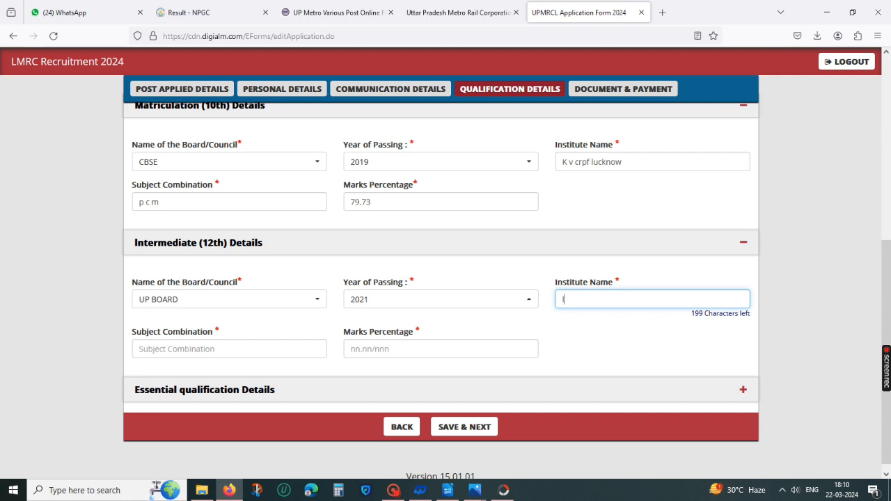
key("BackSpace")
type("xy")
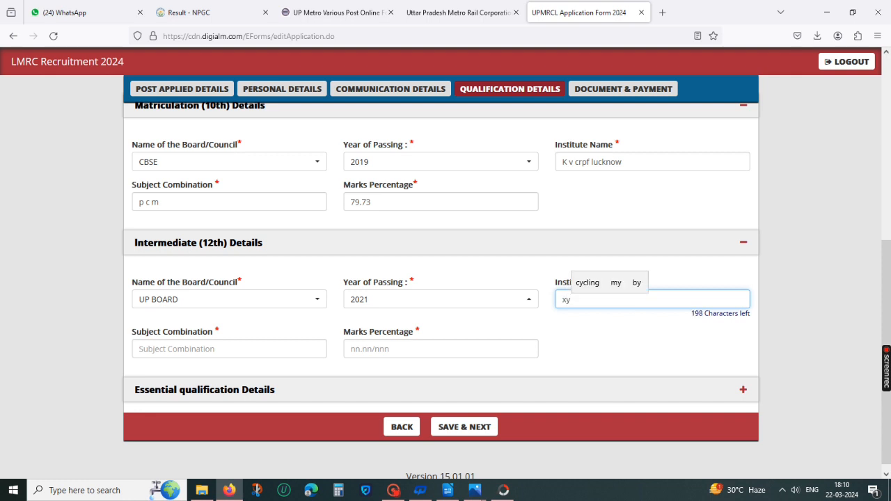
type("z school")
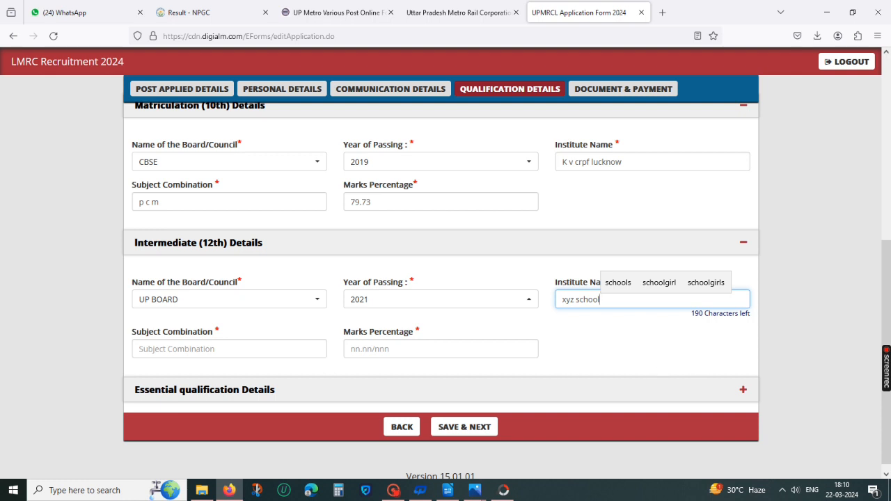
key("Tab")
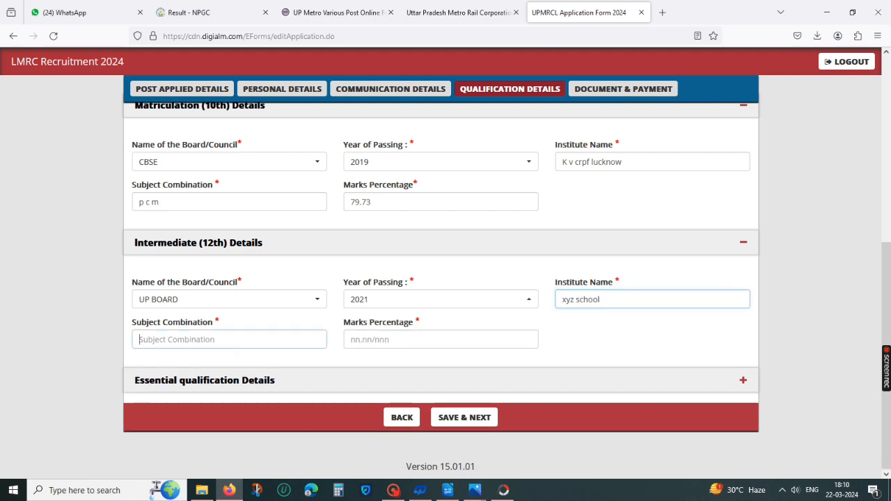
type("pcm")
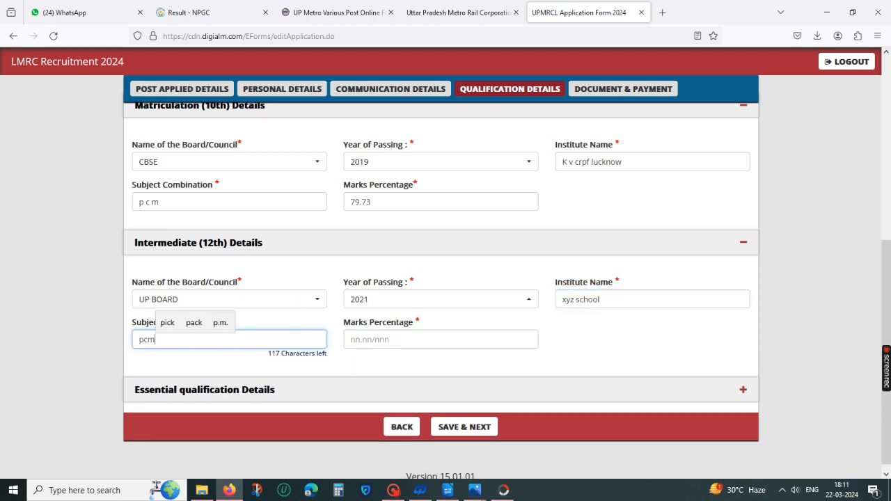
Step: Replace the matriculation subject combination with science
left_click_drag(174, 202, 138, 202)
type("s")
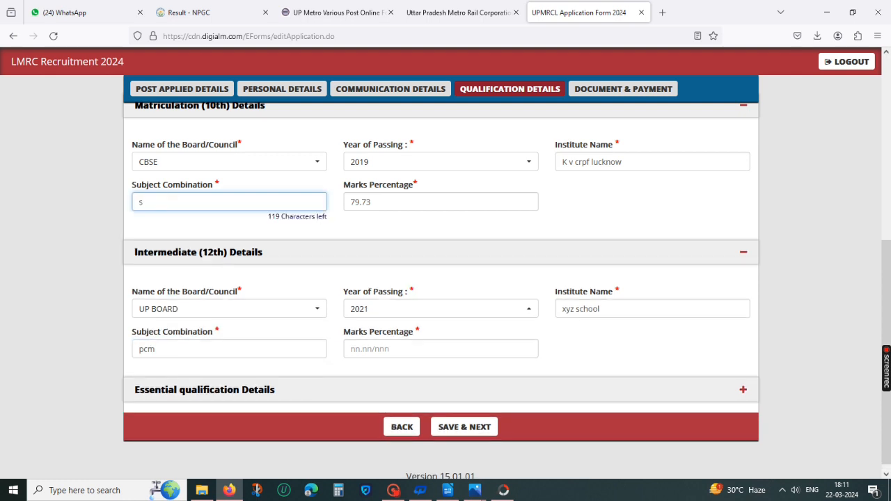
type("cie")
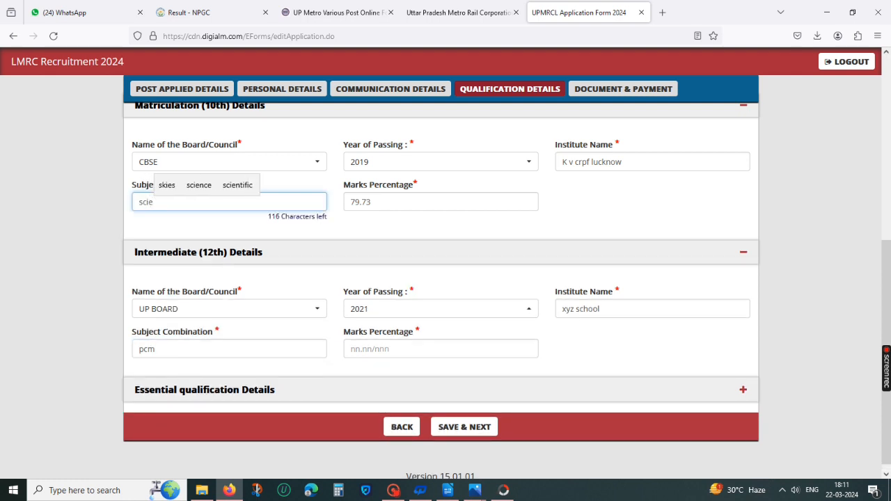
type("nce")
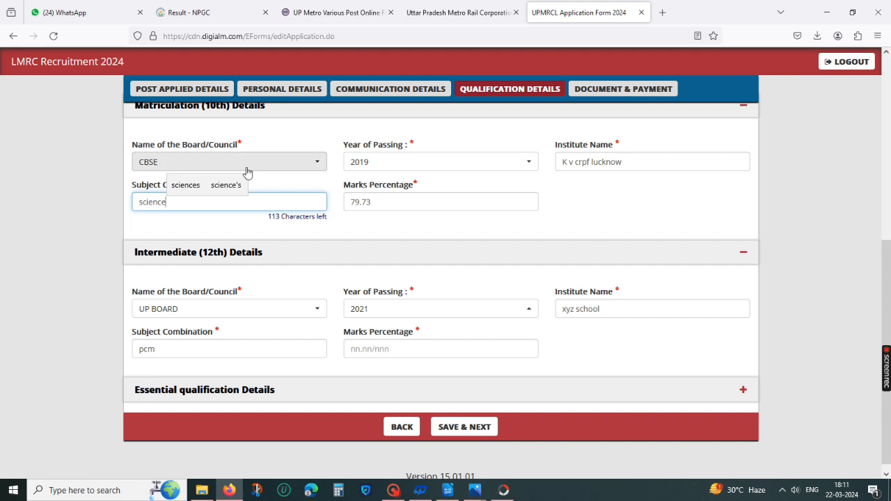
key("ctrl+a")
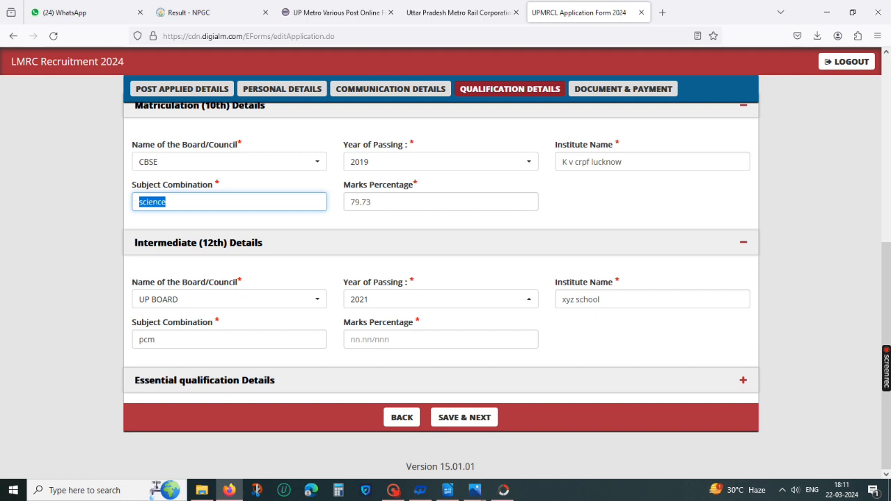
left_click(166, 202)
type(", math")
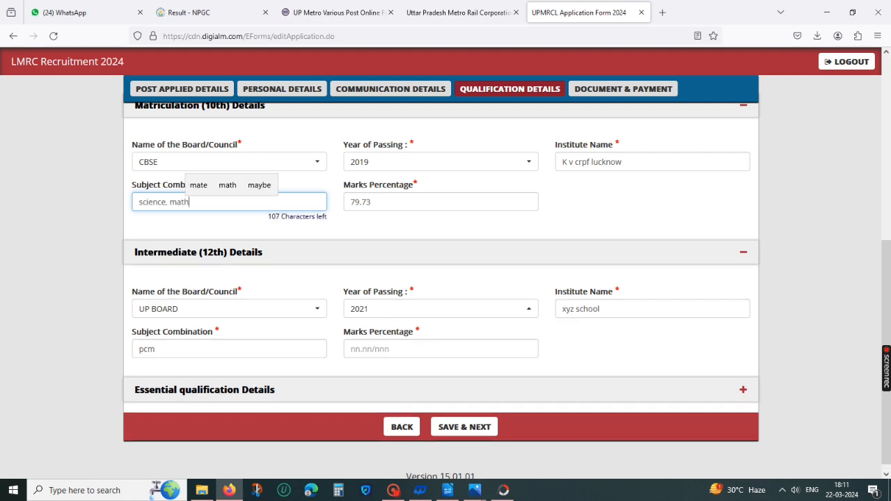
type("s")
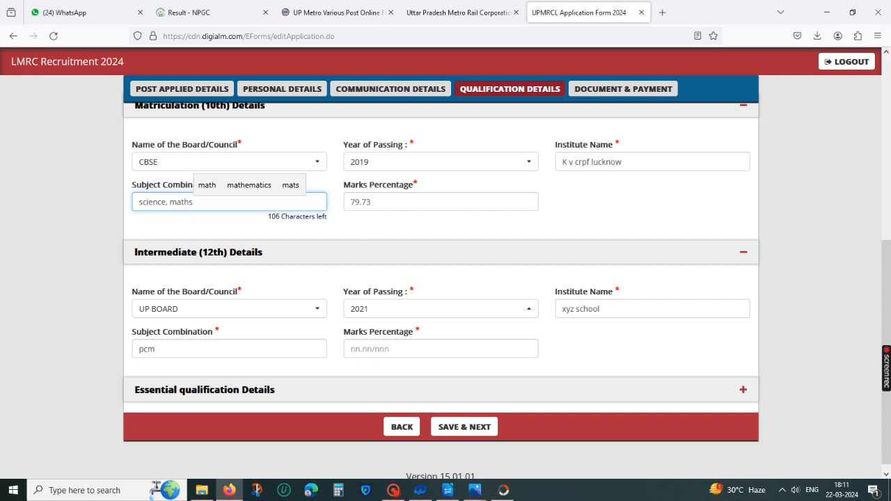
key("BackSpace")
key("BackSpace")
key("BackSpace")
key("BackSpace")
key("BackSpace")
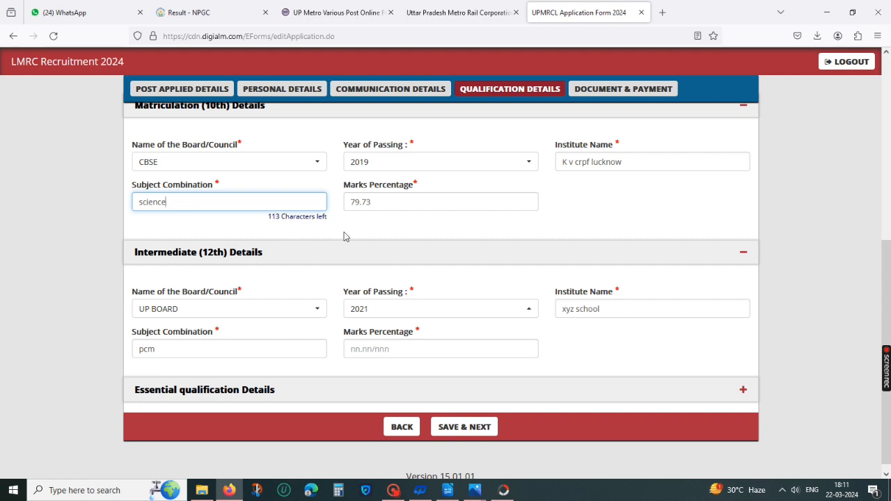
Step: Enter 86.67 as the intermediate marks percentage
scroll(350, 370, "down", 1)
left_click(241, 340)
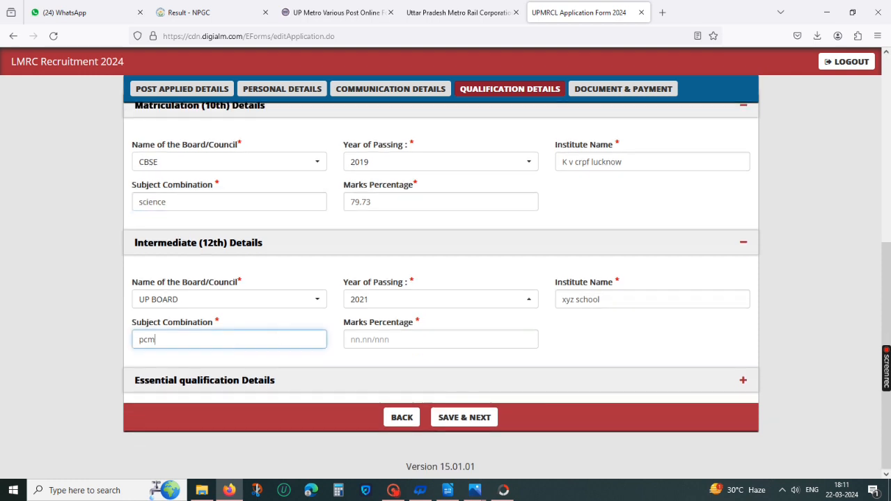
left_click(404, 340)
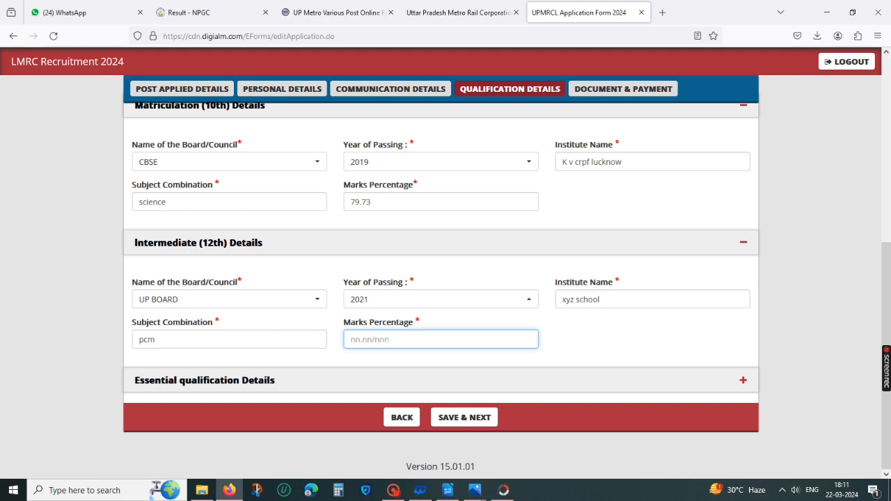
type("86.")
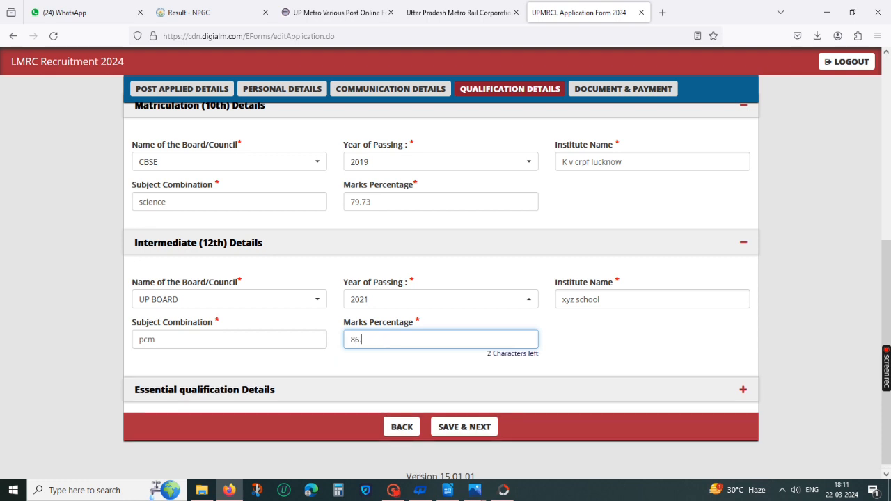
type("67")
Step: Try to save the qualification details and continue, then dismiss the alert
scroll(478, 392, "down", 1)
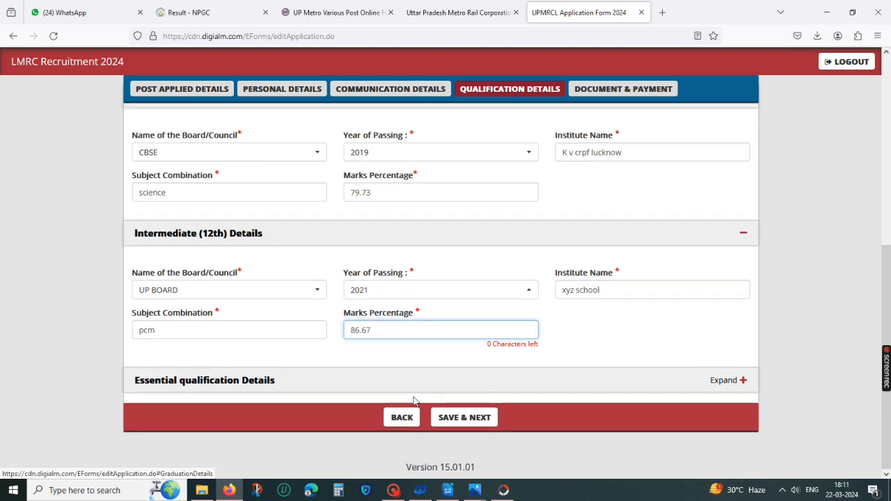
left_click(466, 417)
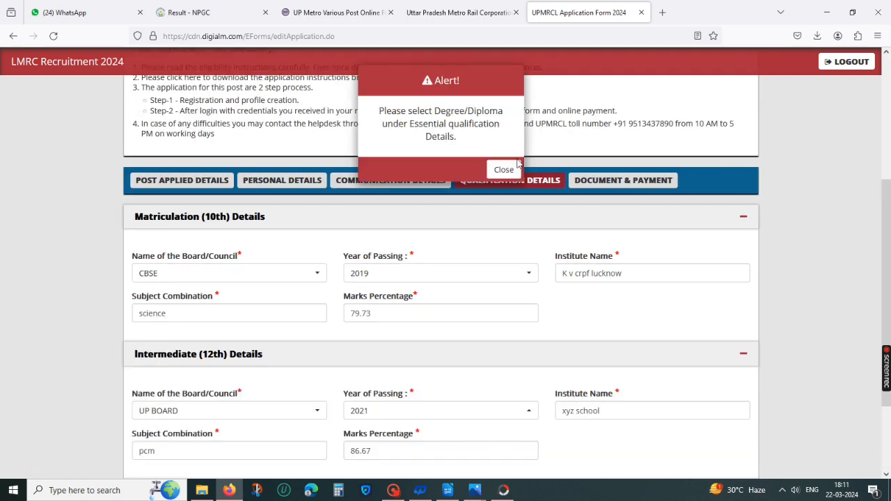
left_click(504, 167)
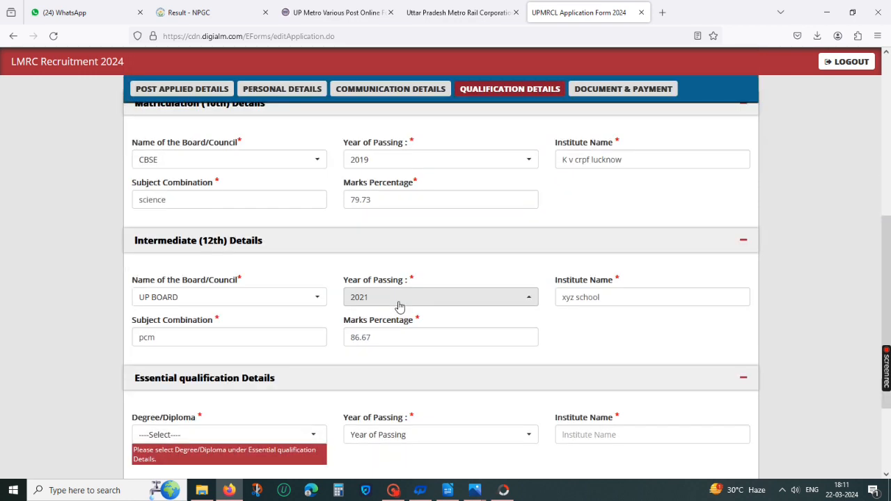
Step: Choose the B.Arch. (five year course) degree as essential qualification with 2023 as its year of passing
left_click(312, 307)
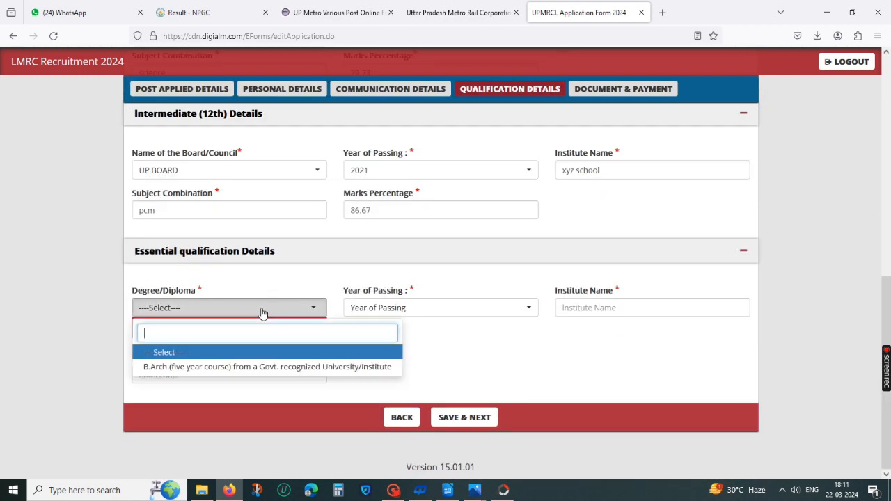
left_click(248, 369)
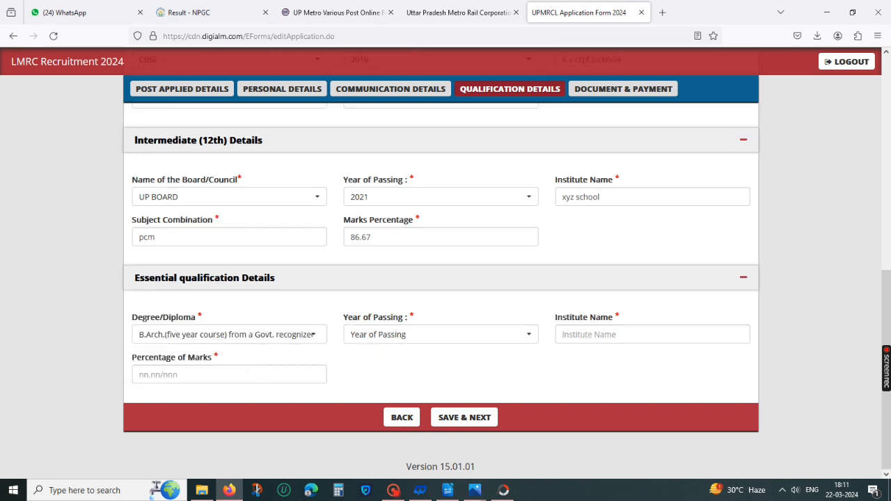
left_click(461, 335)
scroll(460, 200, "down", 2)
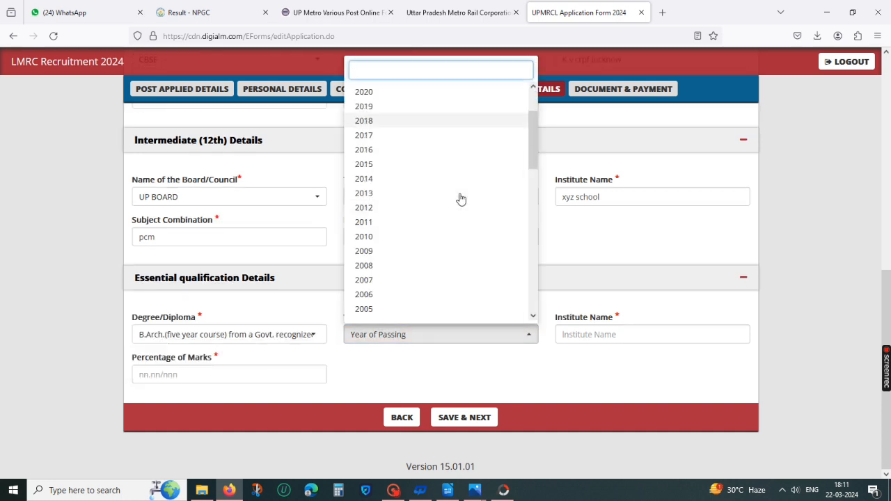
scroll(459, 209, "down", 10)
scroll(400, 194, "up", 10)
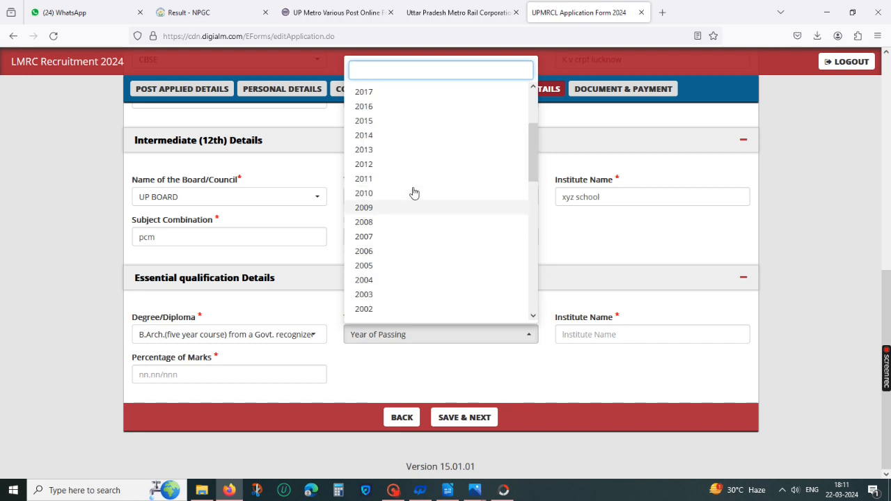
scroll(414, 192, "up", 3)
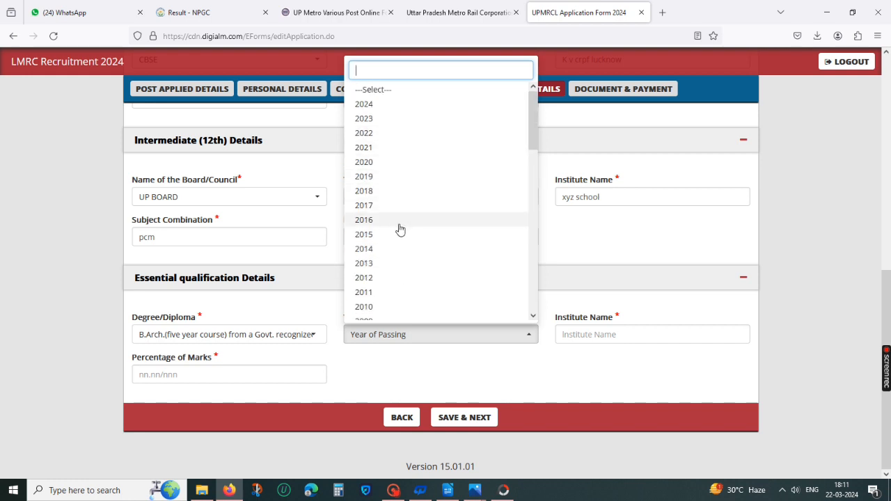
left_click(388, 120)
Step: Enter bbd university lko as the degree's institute name
left_click(583, 337)
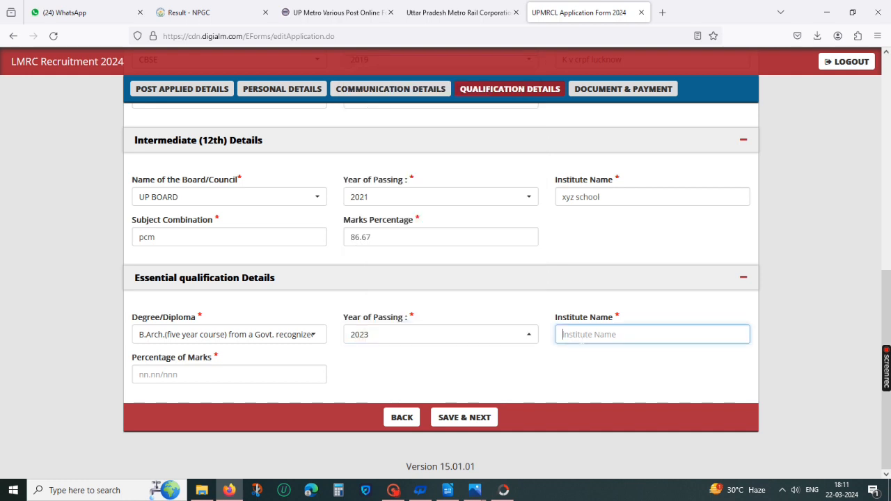
type("s")
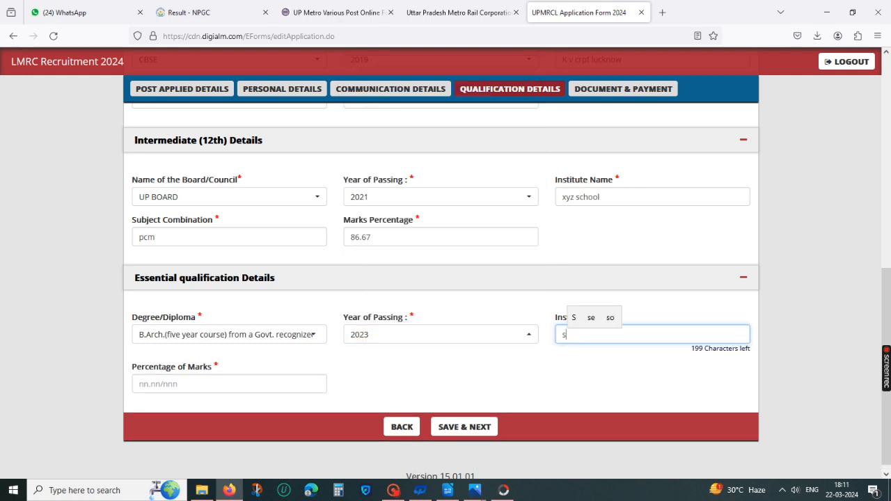
type("hr")
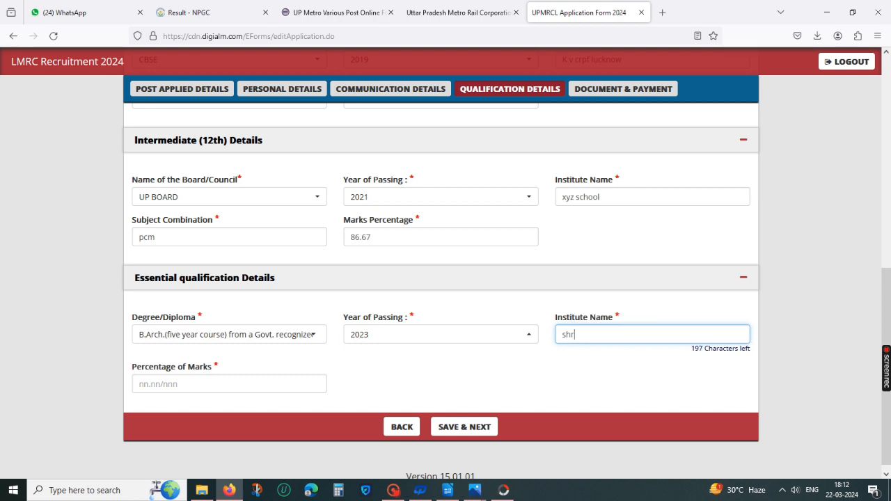
type("i")
key("BackSpace")
key("BackSpace")
key("BackSpace")
key("BackSpace")
type("bbd")
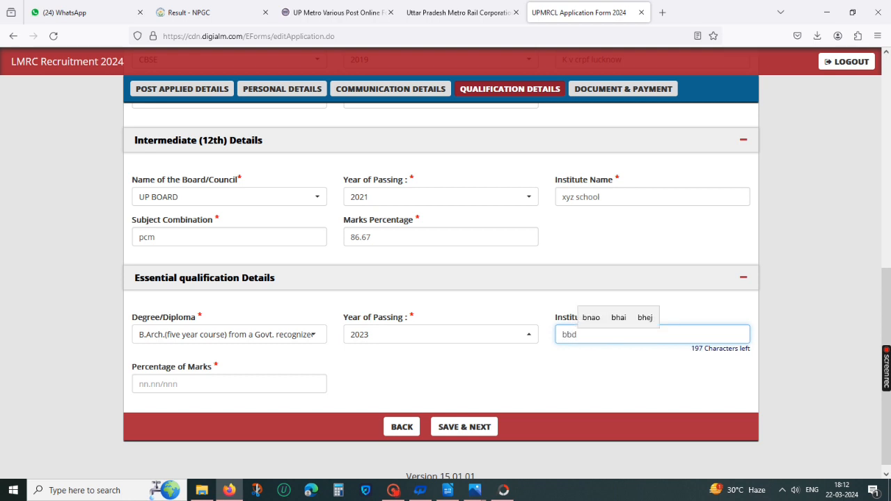
type(" un")
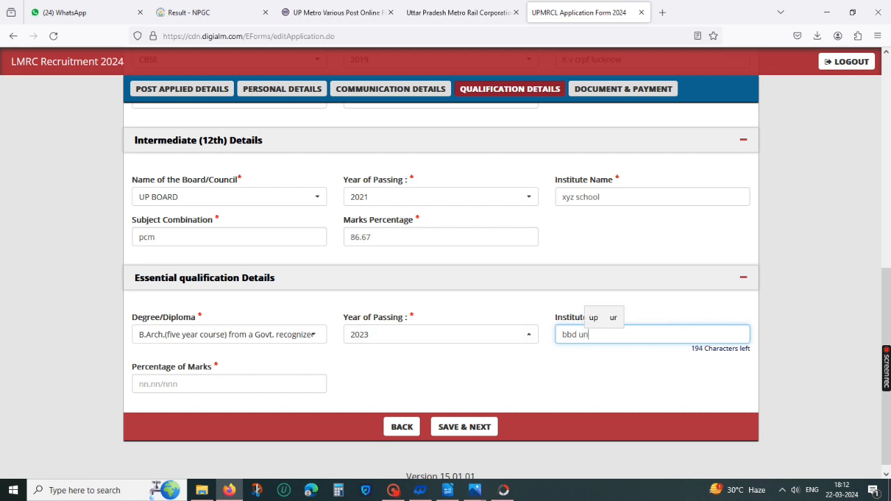
type("ivers")
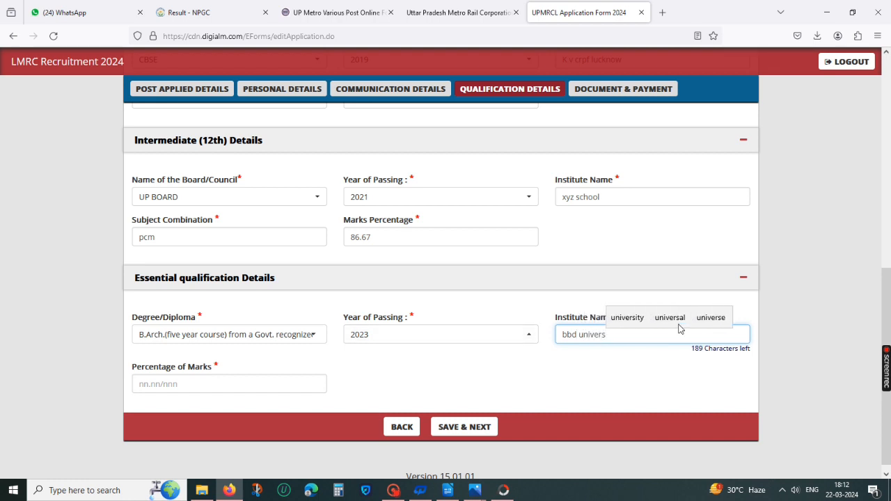
type("ity lko")
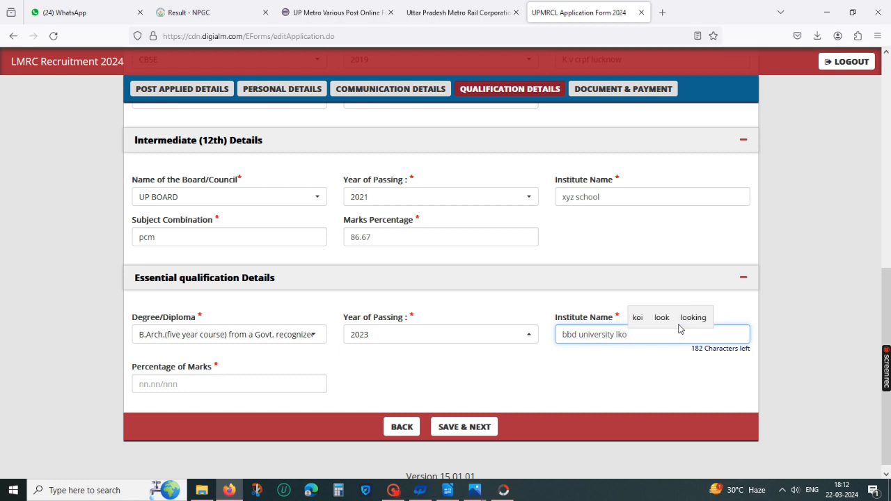
Step: Try to set the degree's percentage of marks to 59 and dismiss the minimum-percentage alert
left_click(249, 387)
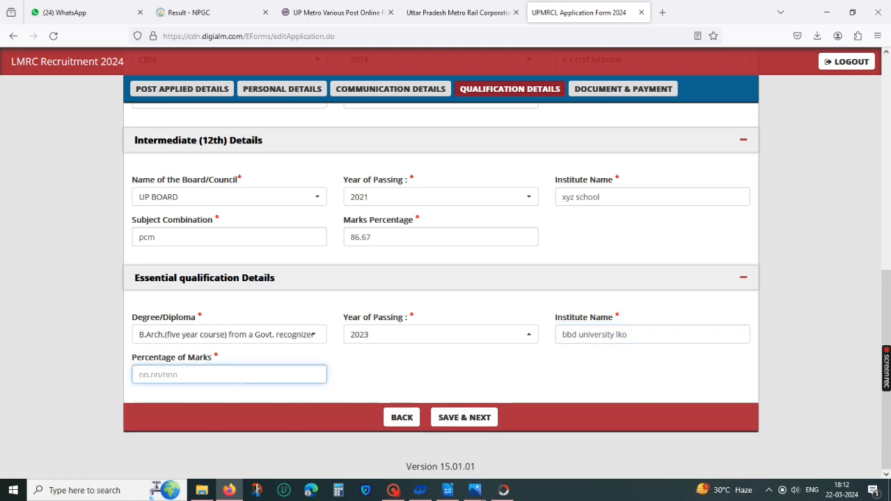
type("59")
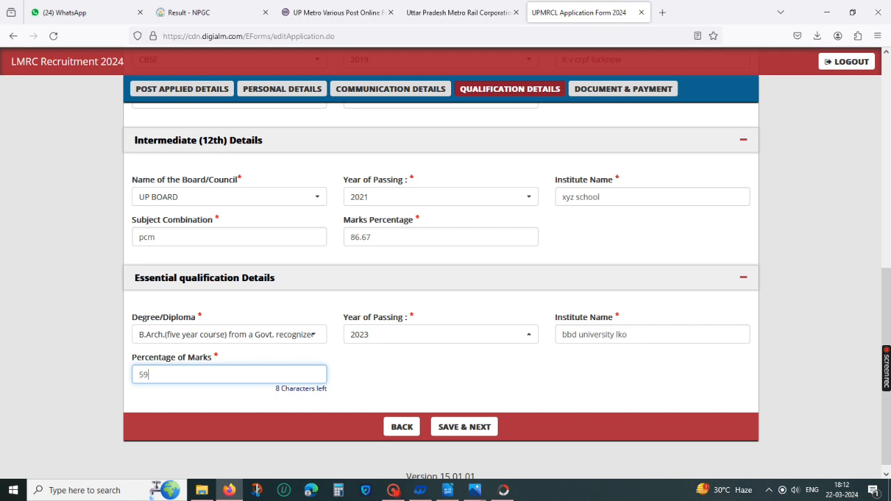
left_click(402, 427)
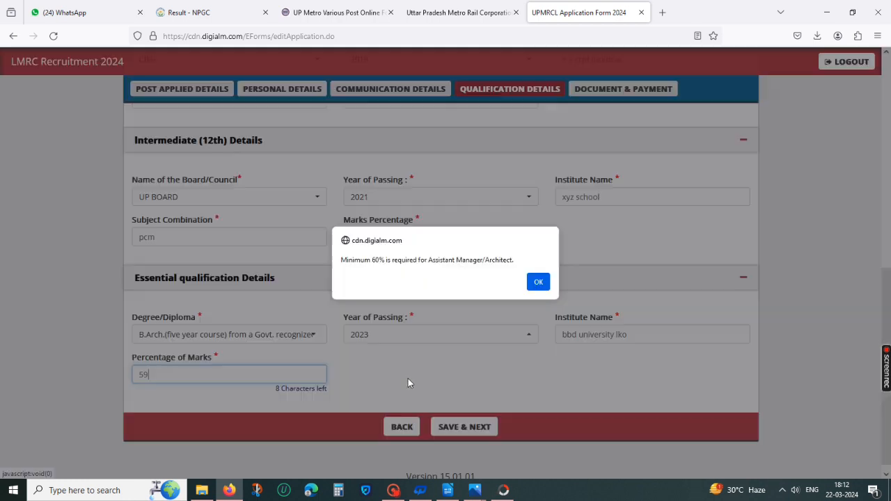
left_click(548, 281)
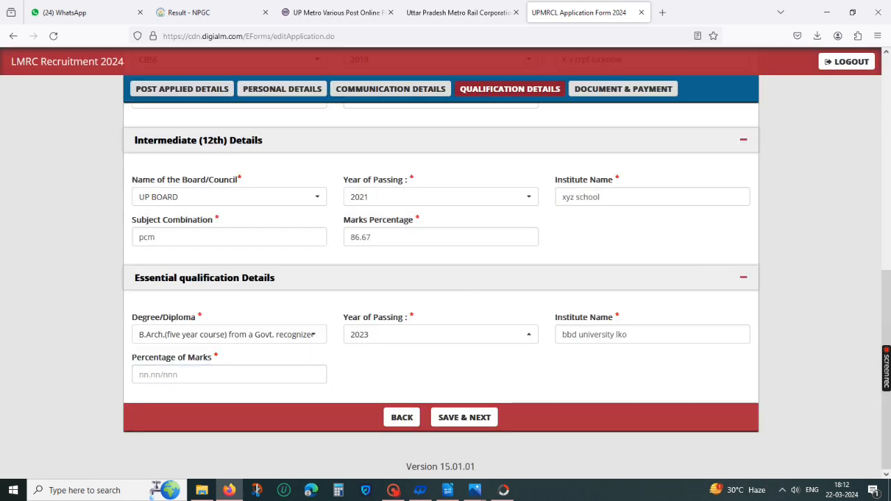
Step: Set the degree's percentage of marks to 67 and save the qualification details
left_click(229, 375)
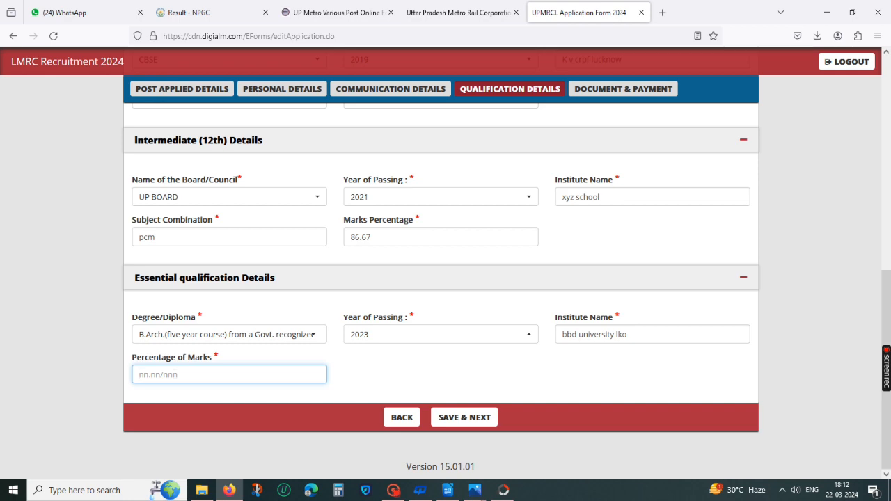
type("67")
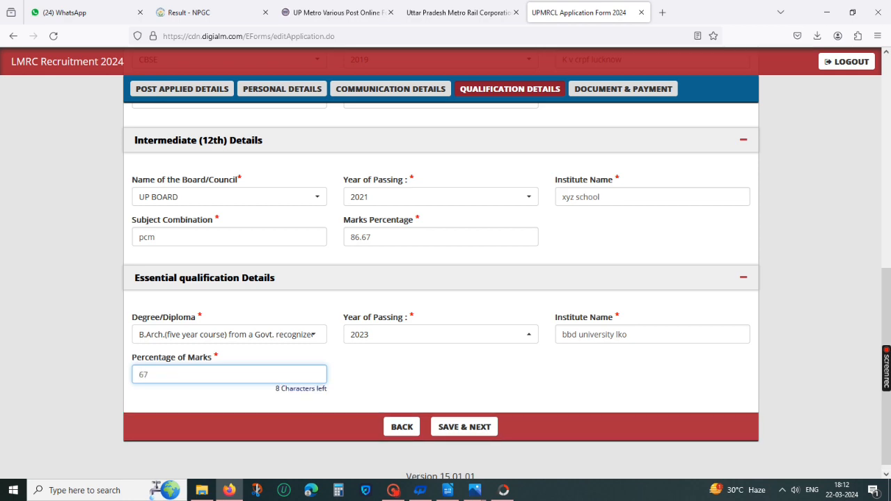
left_click(449, 426)
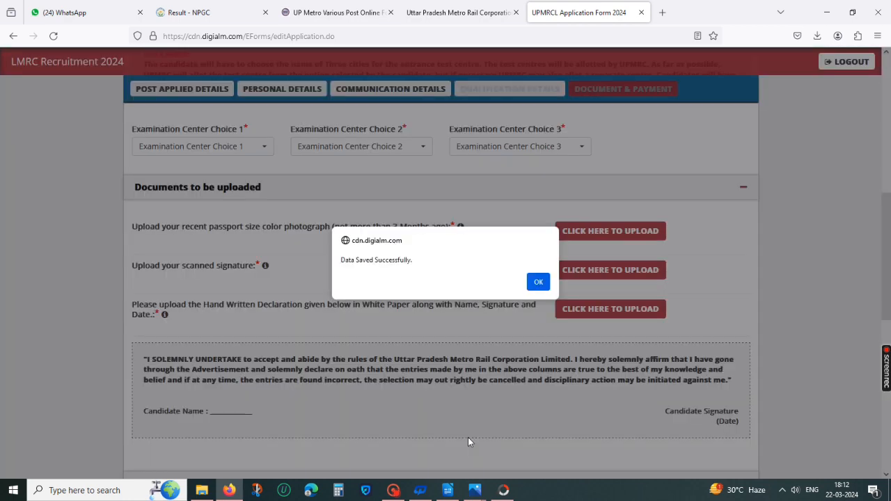
left_click(538, 282)
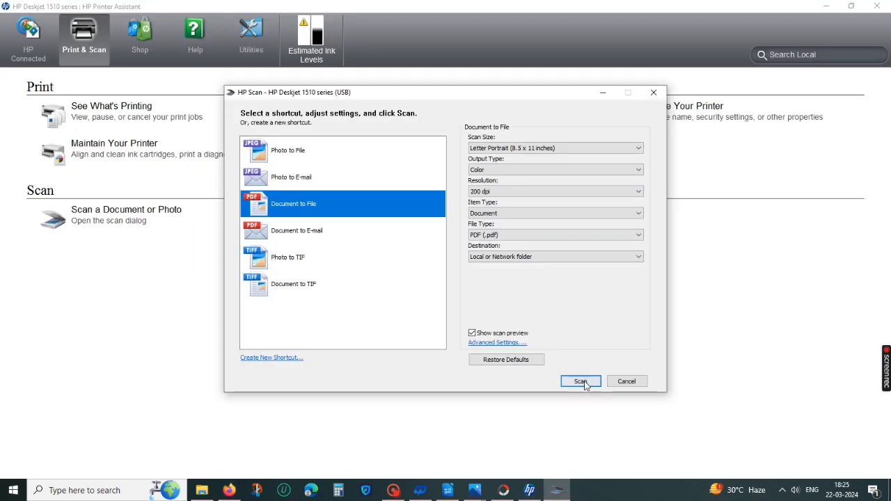
Step: Switch to HP Scan and save the scanned handwritten declaration as a PDF named sdf
left_click(578, 380)
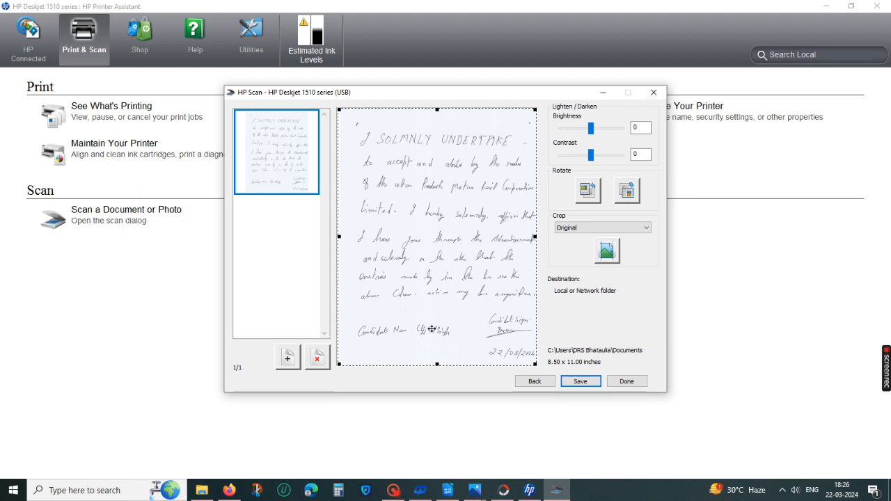
left_click(580, 381)
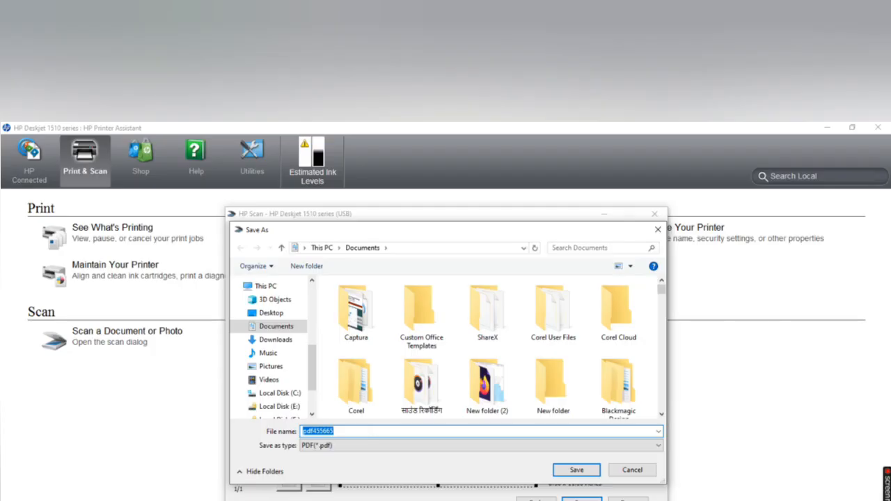
type("sdf")
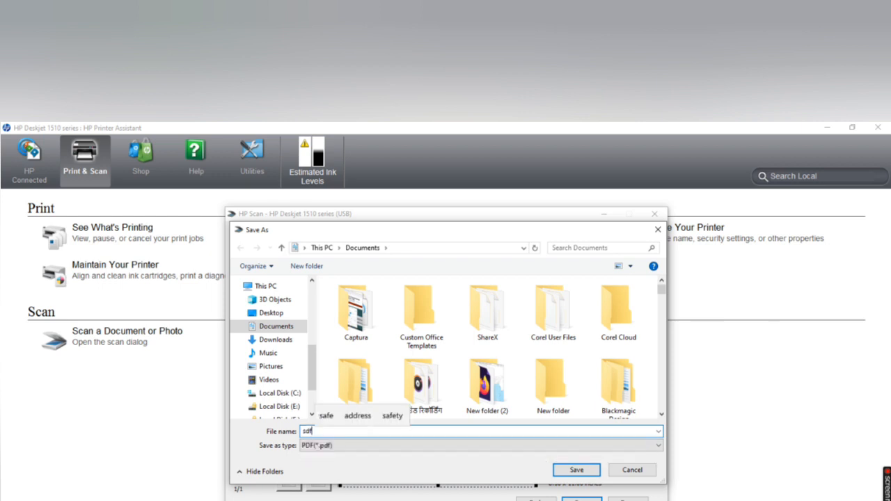
left_click(576, 469)
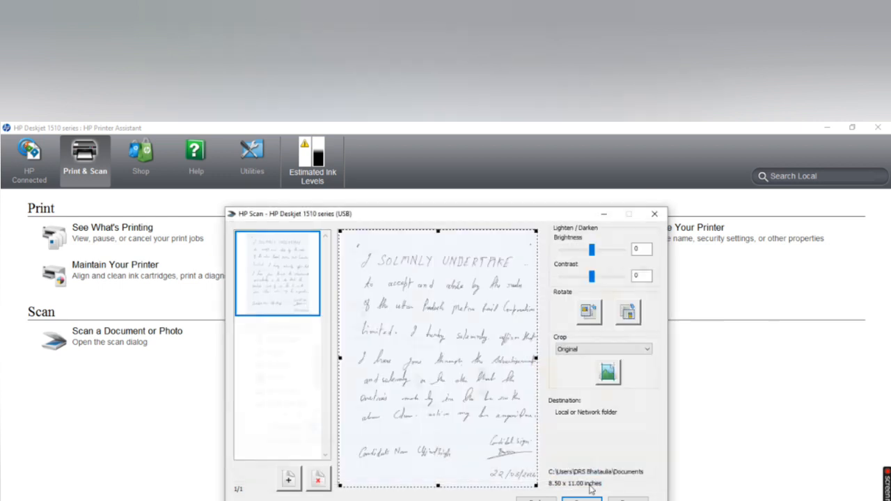
left_click(628, 499)
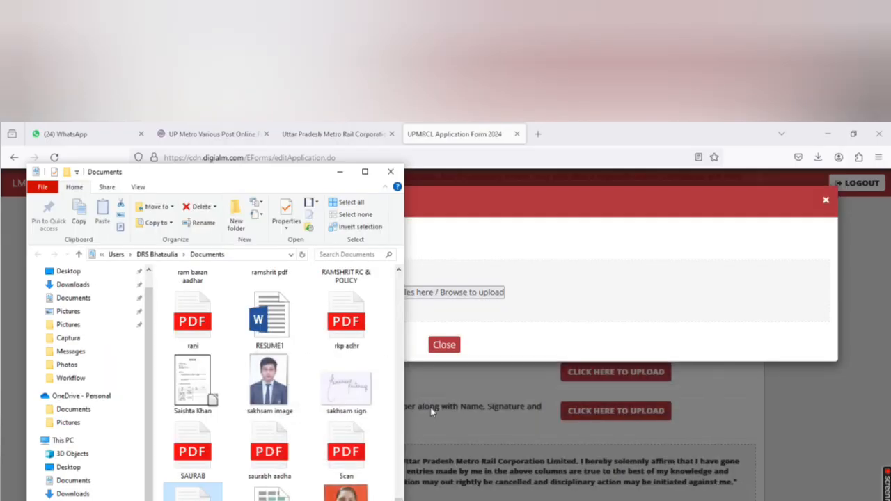
Step: Close the upload dialog and select Lucknow as the first examination centre choice
left_click(339, 171)
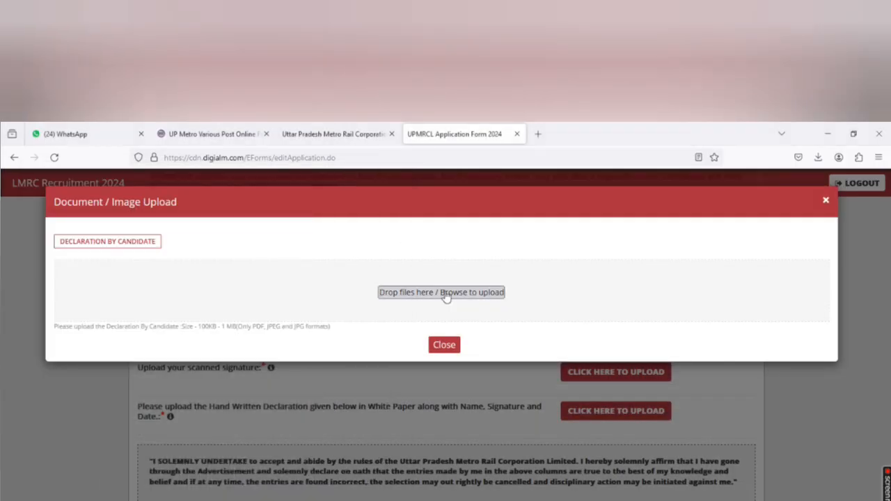
left_click(444, 345)
scroll(218, 342, "up", 3)
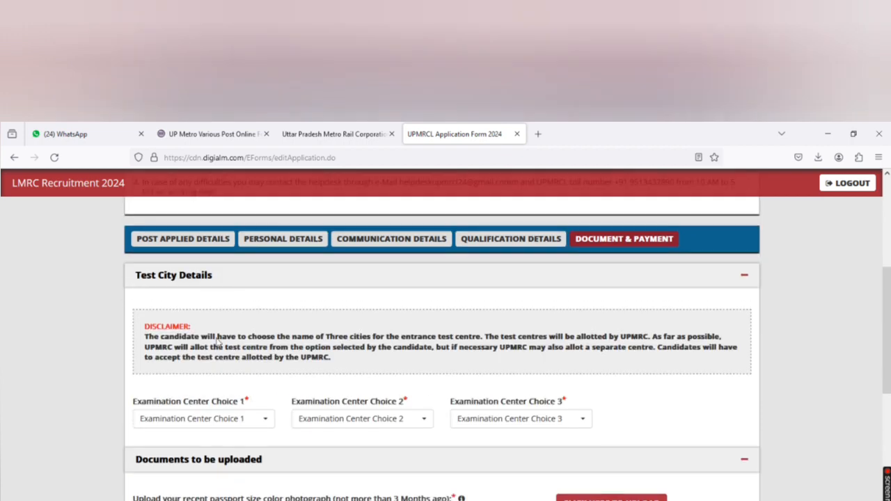
left_click(229, 418)
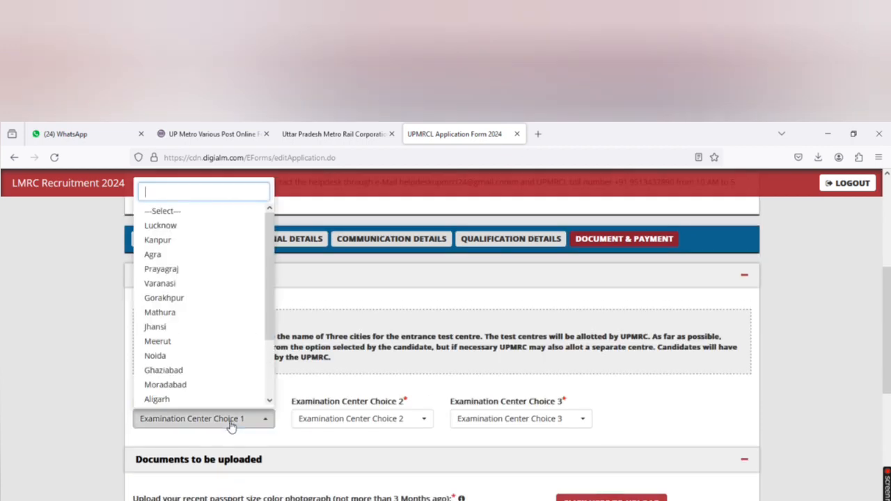
left_click(197, 226)
Step: Select Kanpur as the second and Gorakhpur as the third examination centre choice
left_click(358, 420)
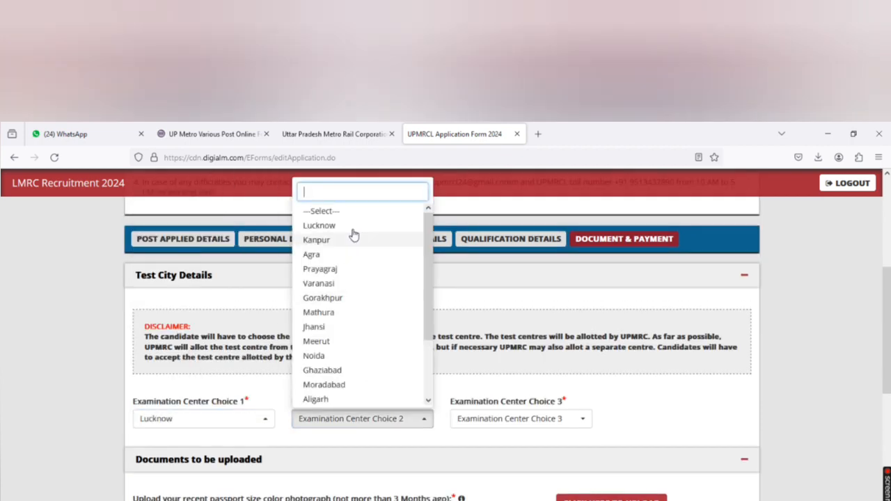
scroll(412, 371, "down", 10)
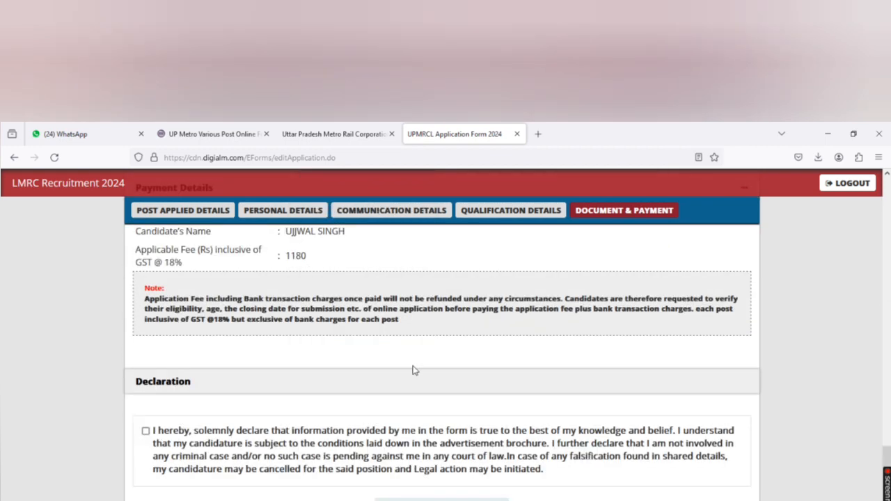
scroll(412, 370, "up", 4)
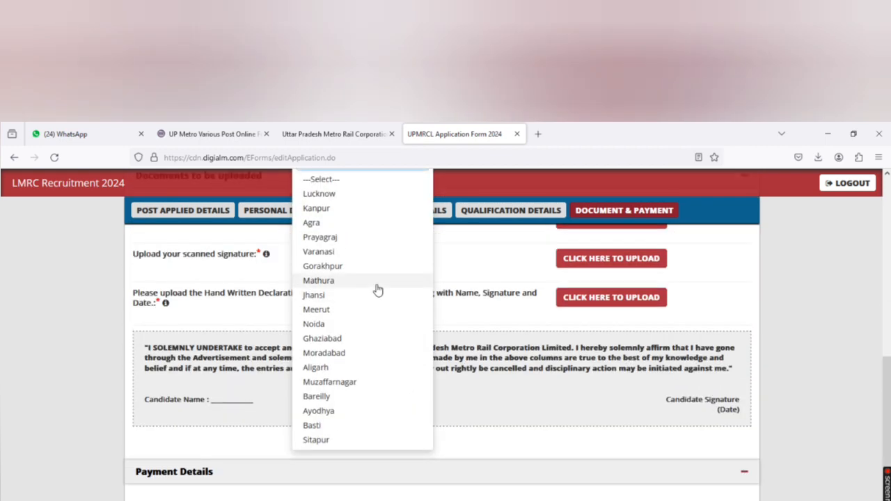
left_click(337, 210)
left_click(510, 387)
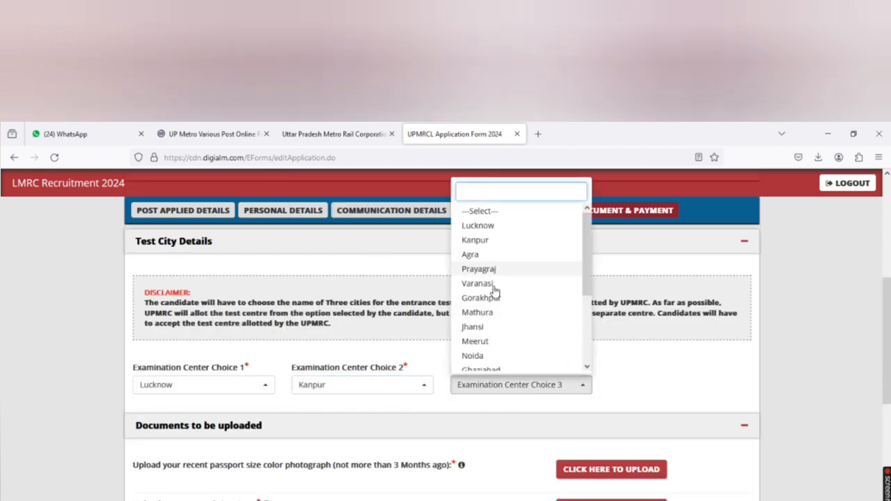
left_click(501, 298)
scroll(552, 390, "down", 1)
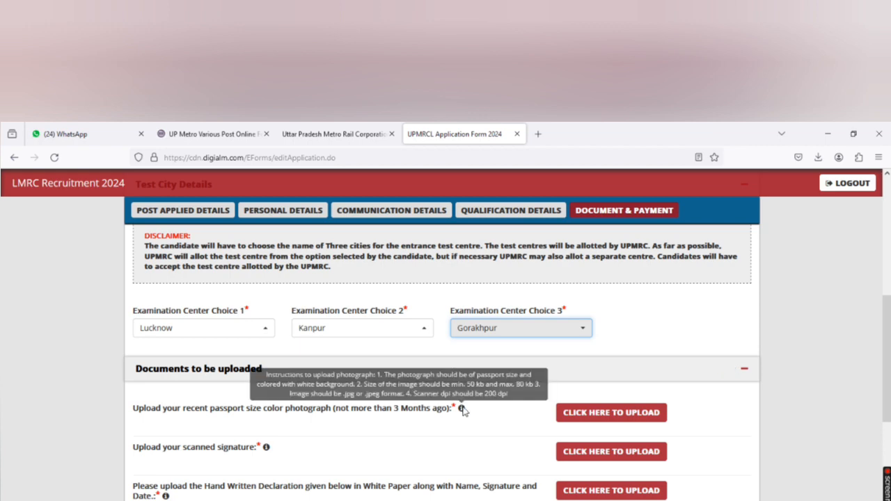
scroll(541, 364, "down", 1)
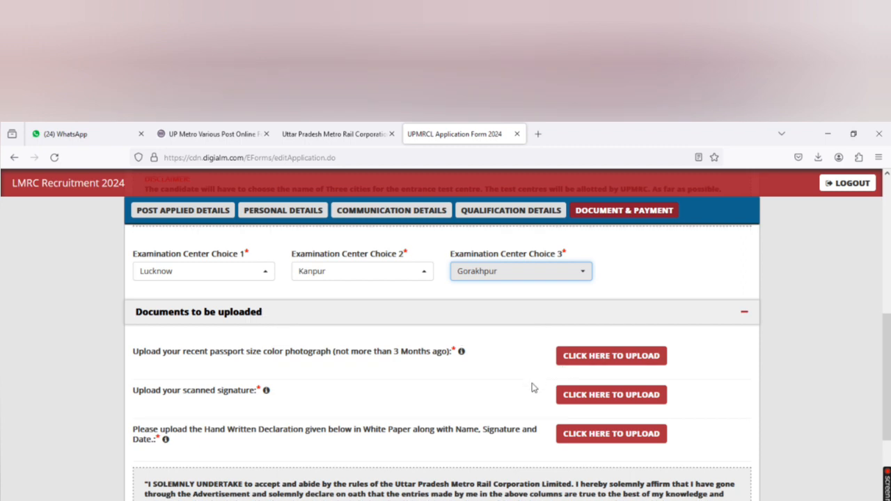
Step: Upload the passport-size photograph from the Downloads folder and close the upload dialog
left_click(577, 357)
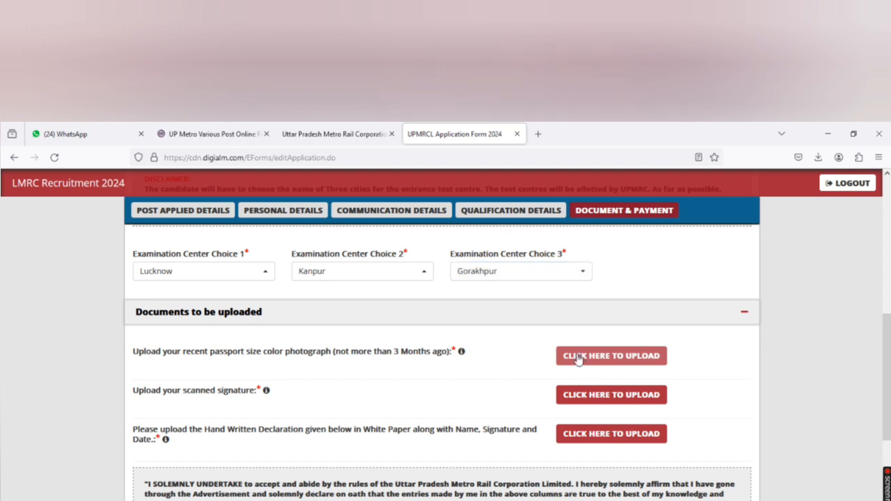
left_click(410, 298)
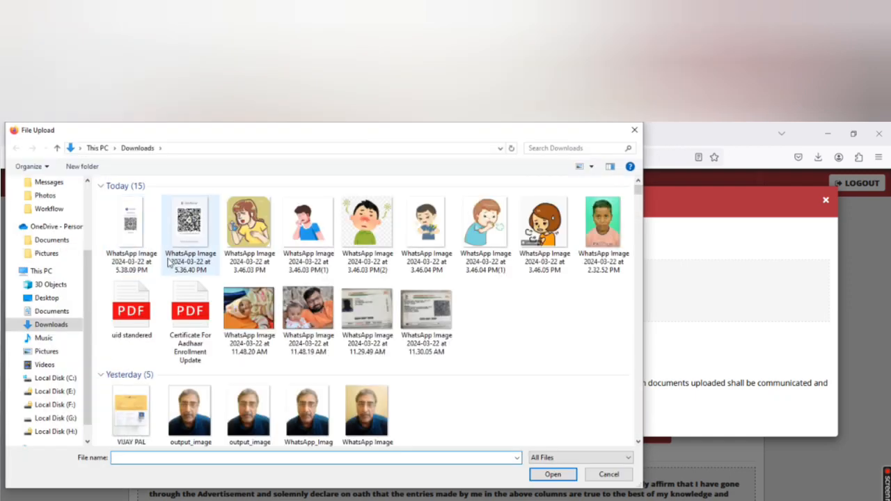
scroll(360, 400, "down", 5)
double_click(361, 400)
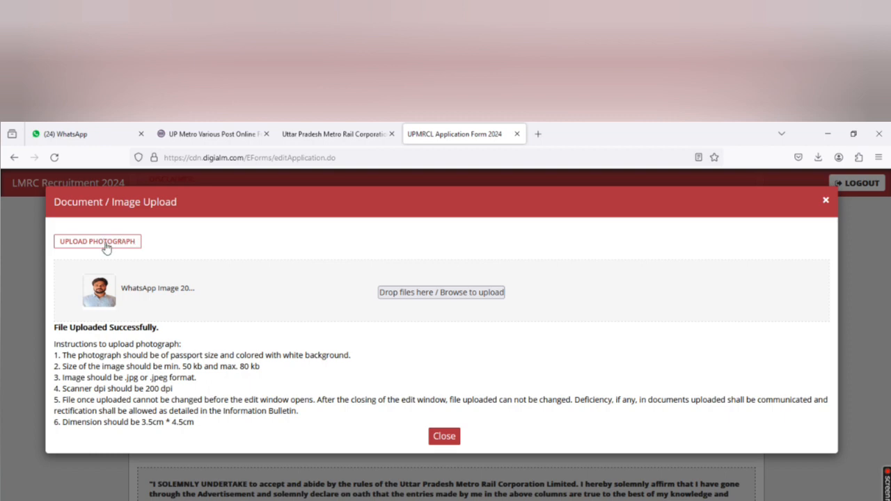
left_click(446, 436)
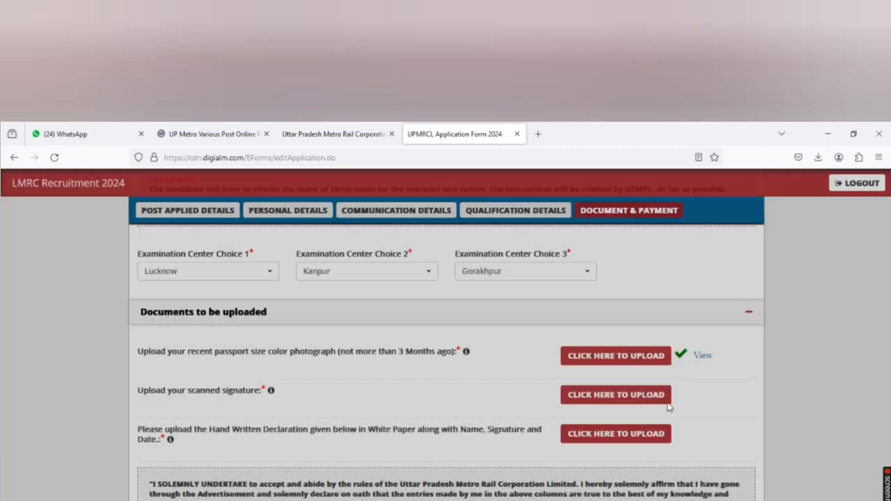
left_click(577, 400)
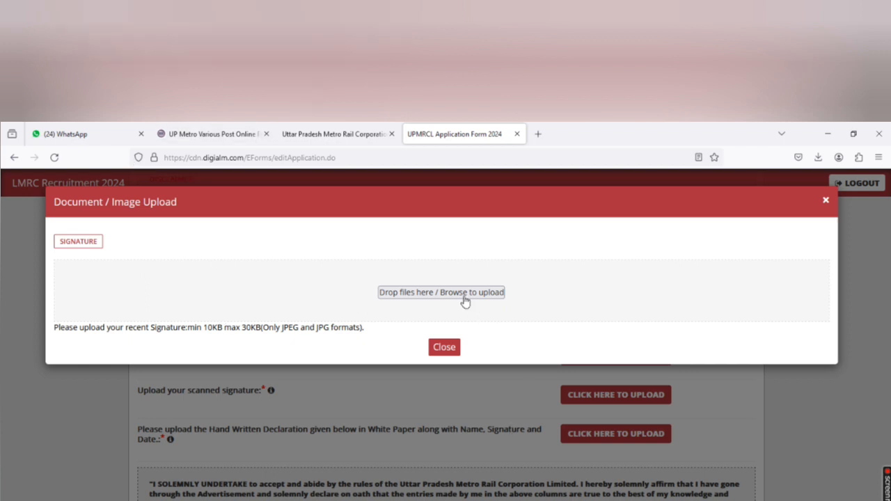
left_click(397, 295)
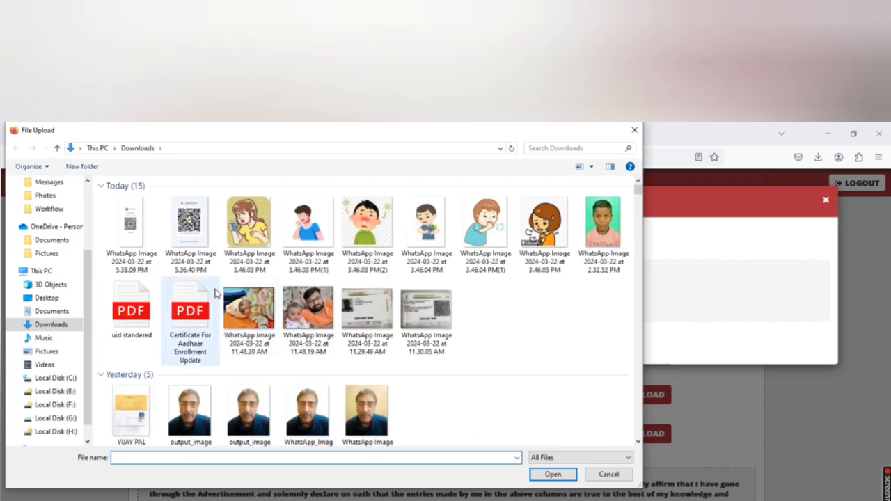
scroll(199, 297, "down", 3)
scroll(194, 298, "down", 3)
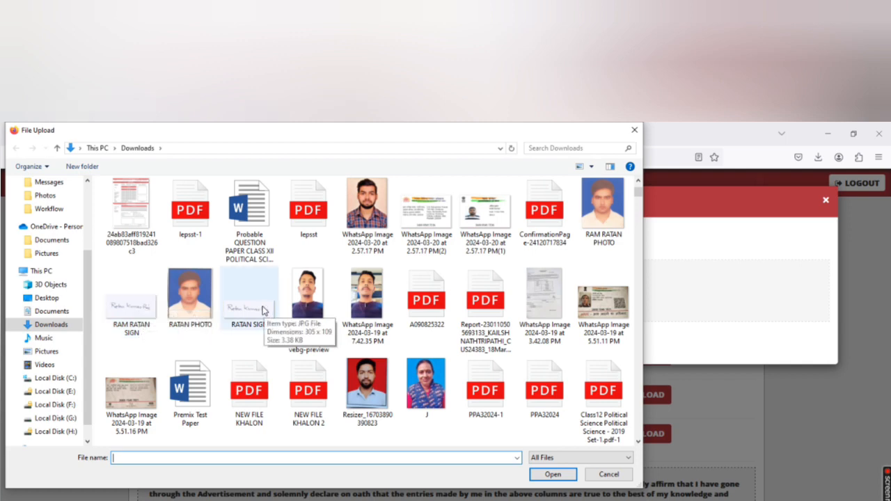
left_click(135, 318)
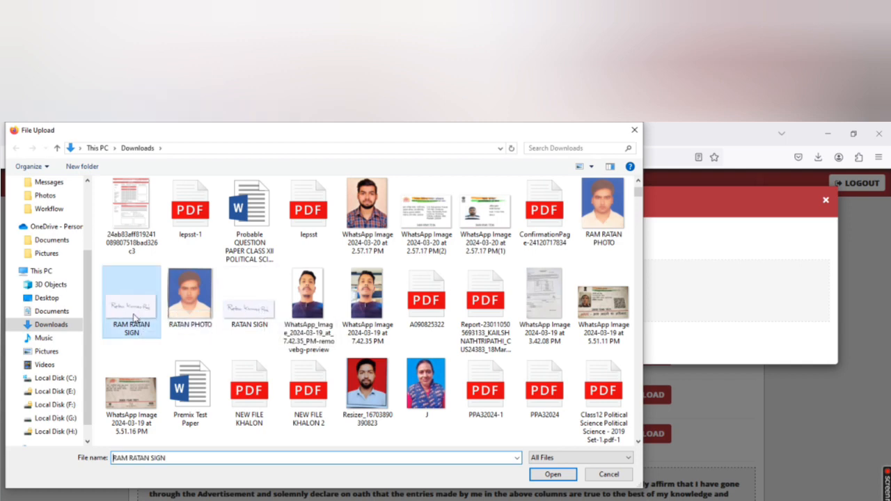
right_click(134, 317)
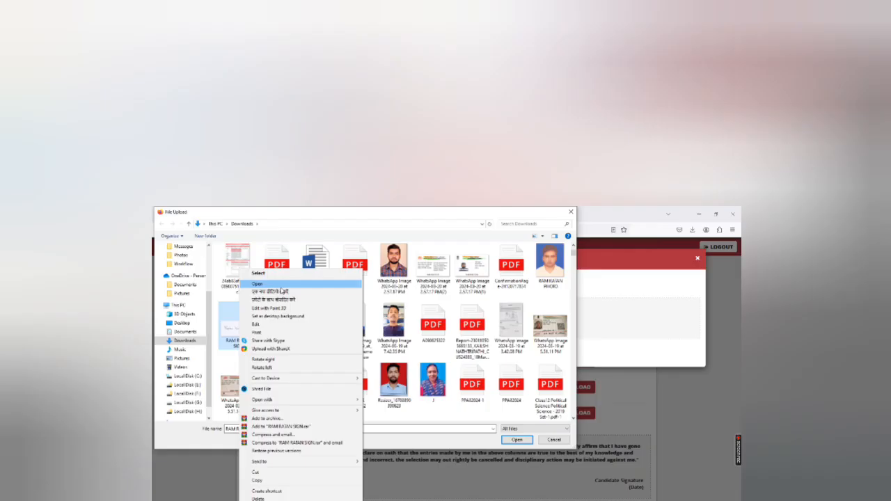
left_click(280, 286)
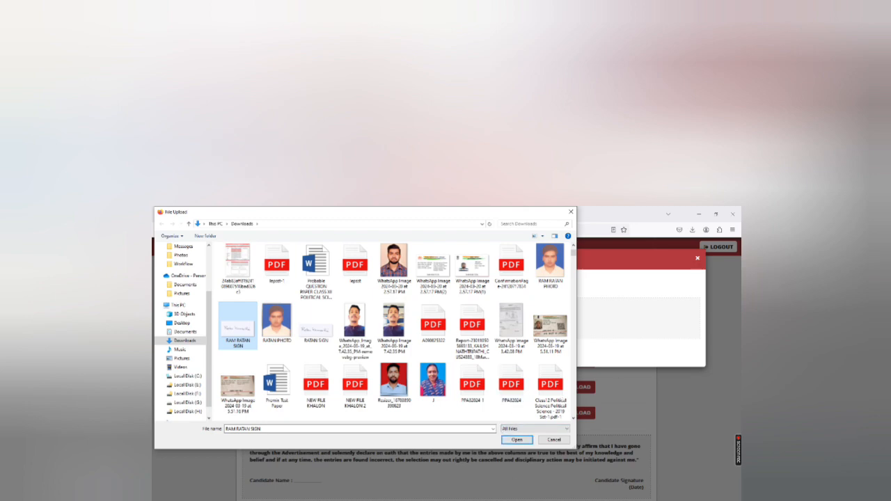
Step: Edit the signature image in Photos and save a copy of it
left_click(465, 500)
left_click(534, 495)
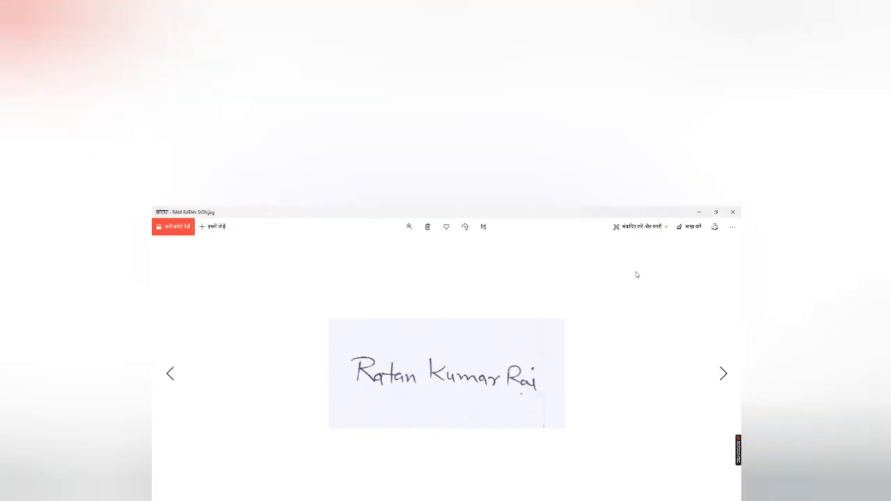
left_click(483, 227)
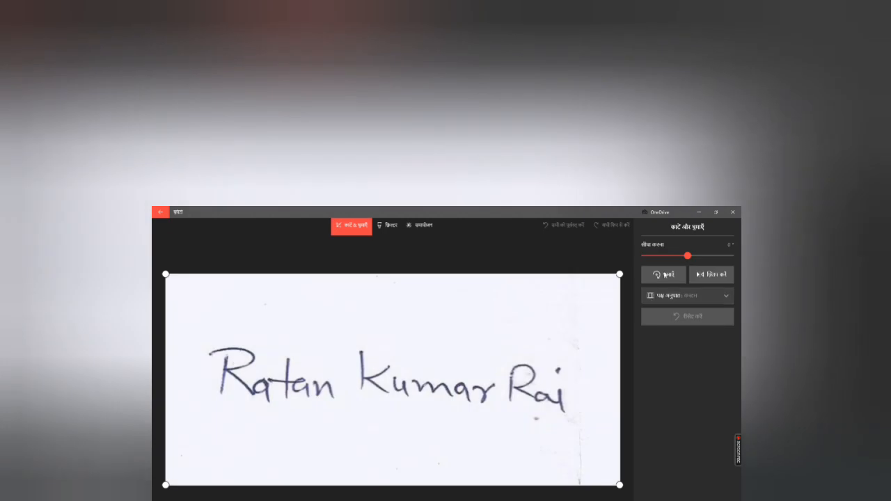
left_click(391, 227)
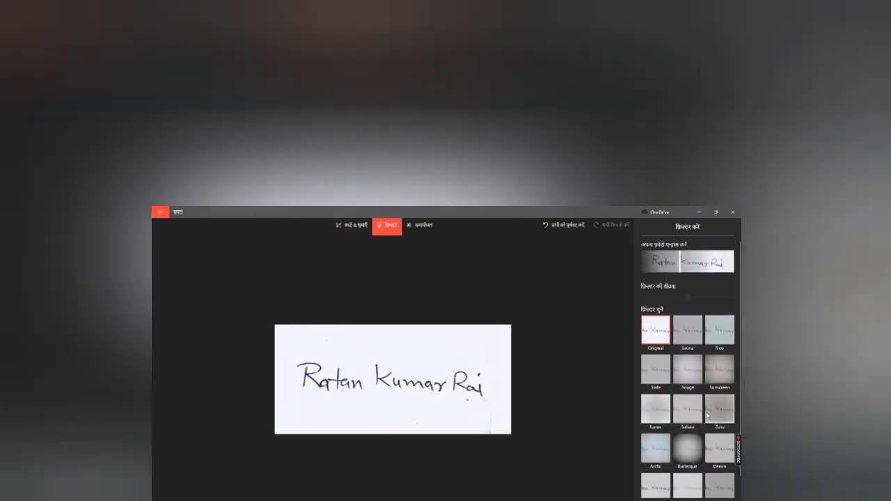
left_click(664, 500)
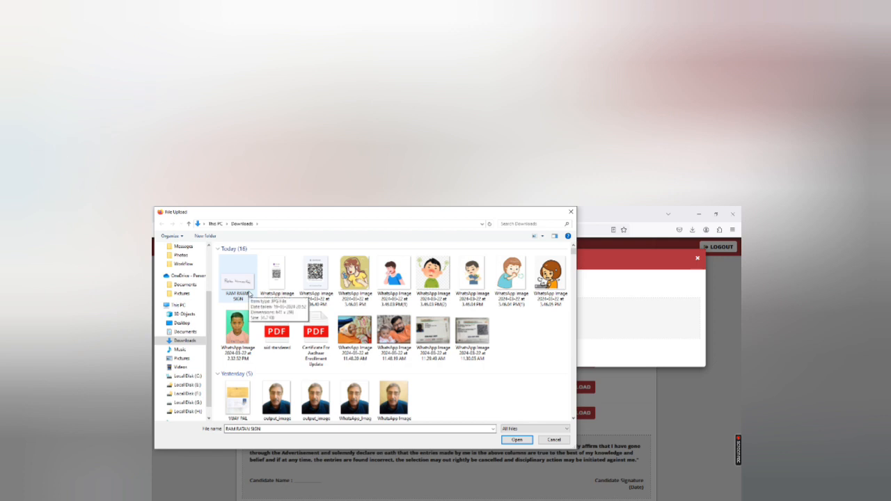
right_click(247, 279)
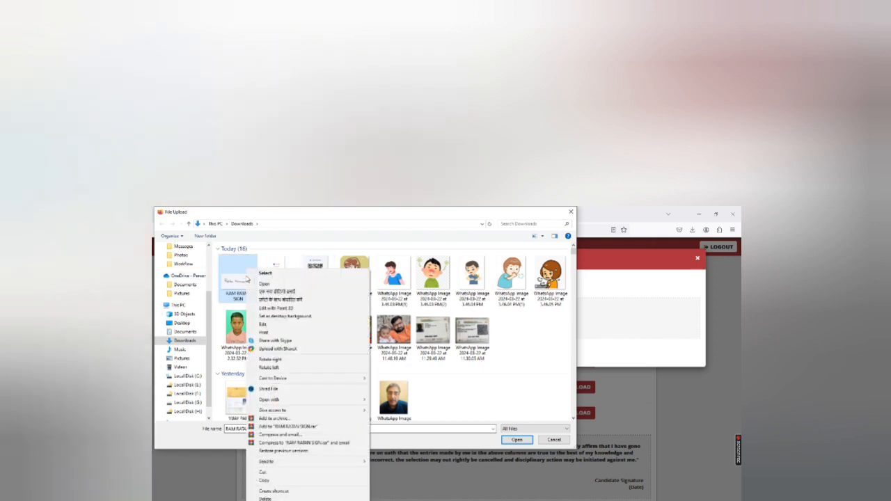
mouse_move(287, 401)
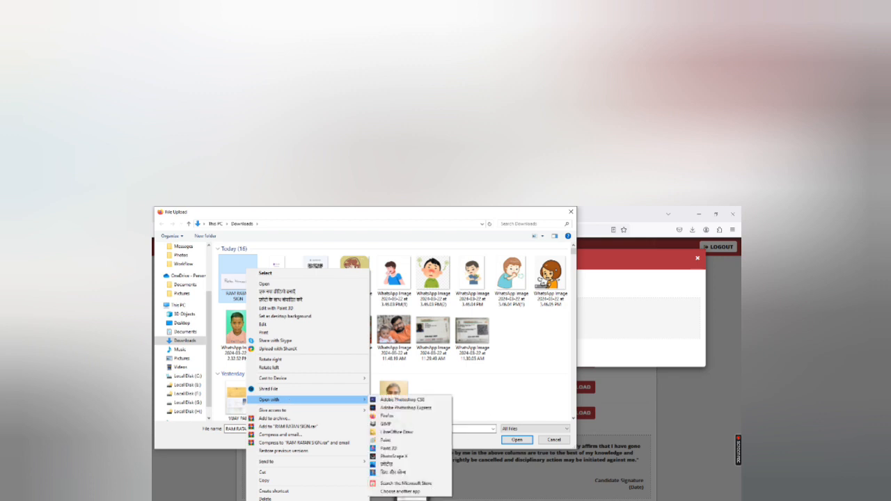
key("Escape")
key("Escape")
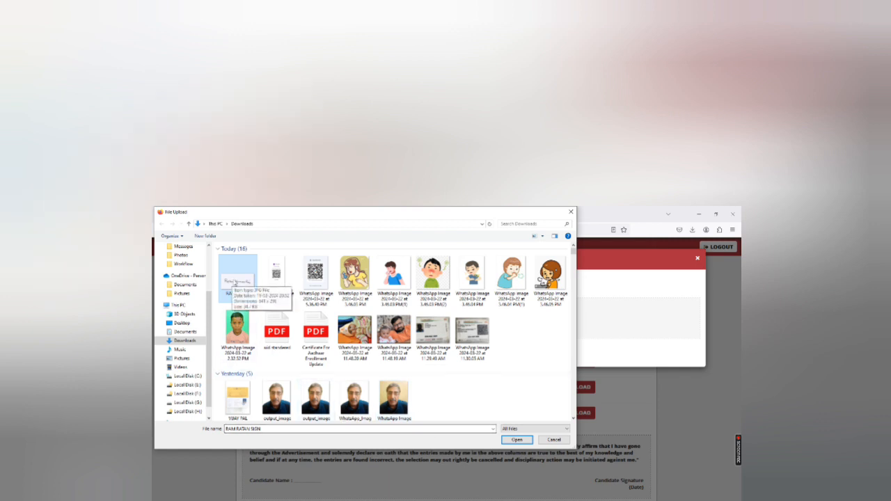
right_click(234, 283)
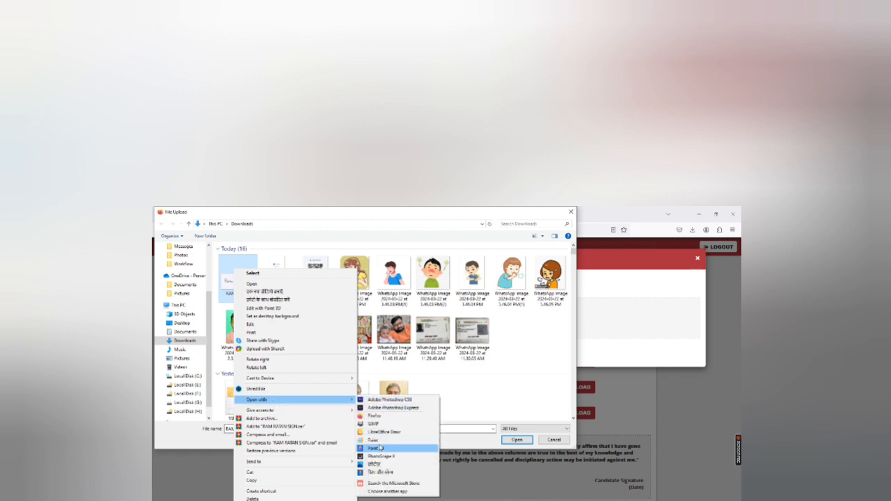
left_click(379, 440)
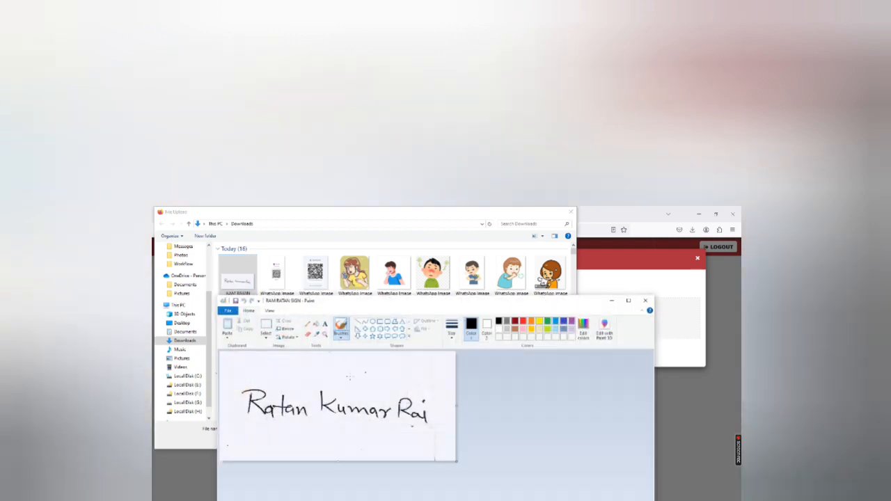
left_click(285, 331)
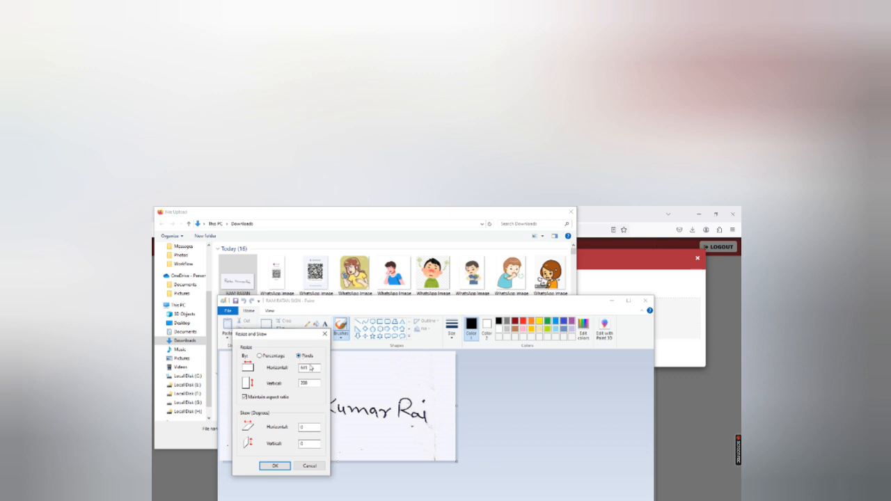
left_click(259, 356)
type("50")
left_click(284, 466)
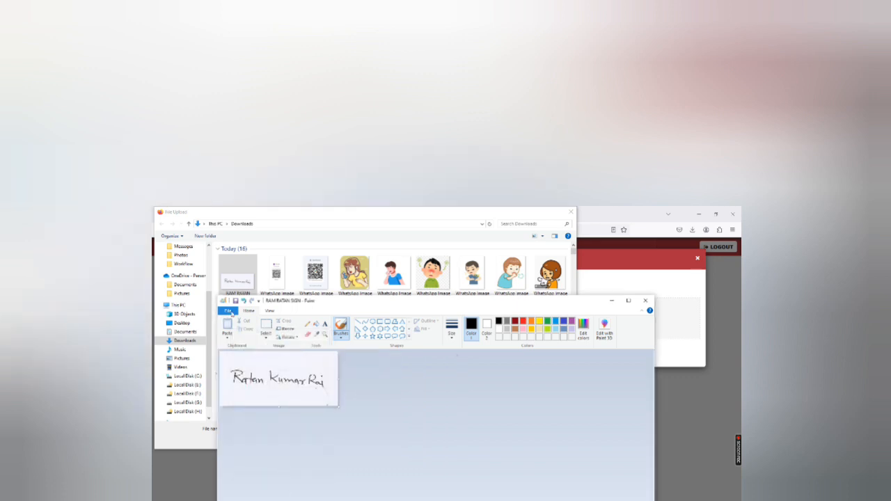
Step: Save the resized signature, close Paint, upload it as the scanned signature and close the dialog
left_click(227, 310)
left_click(285, 348)
left_click(646, 300)
left_click(238, 282)
left_click(517, 439)
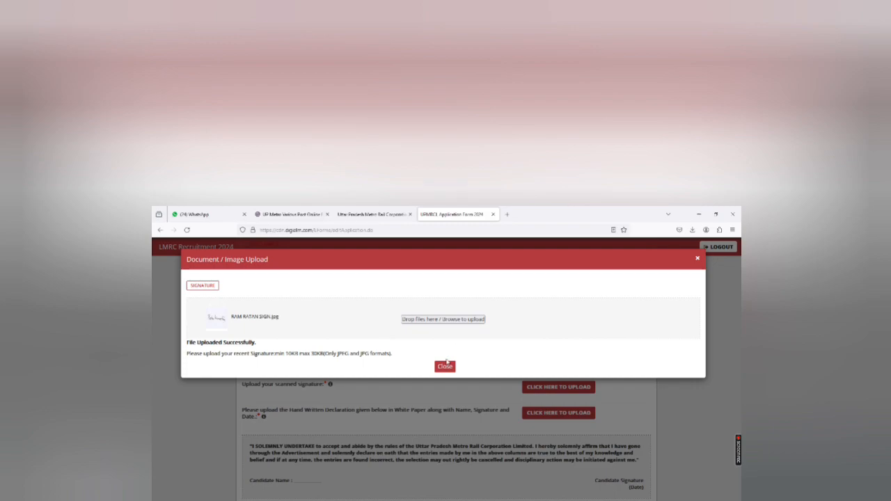
left_click(444, 367)
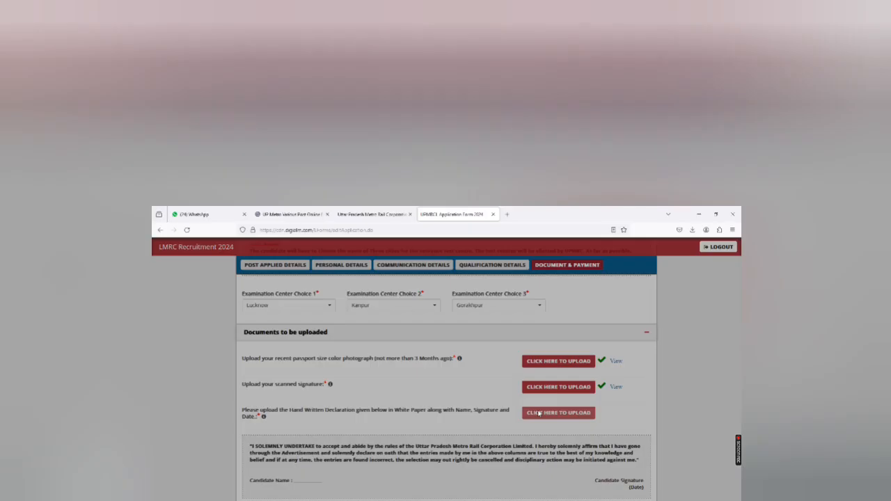
Step: Upload the sdf PDF from recent files as the handwritten declaration and close the upload dialog
left_click(538, 413)
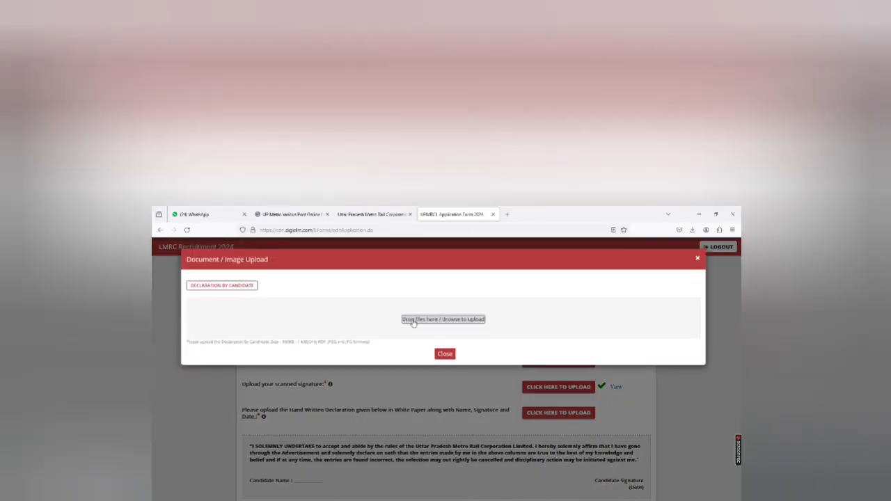
left_click(413, 321)
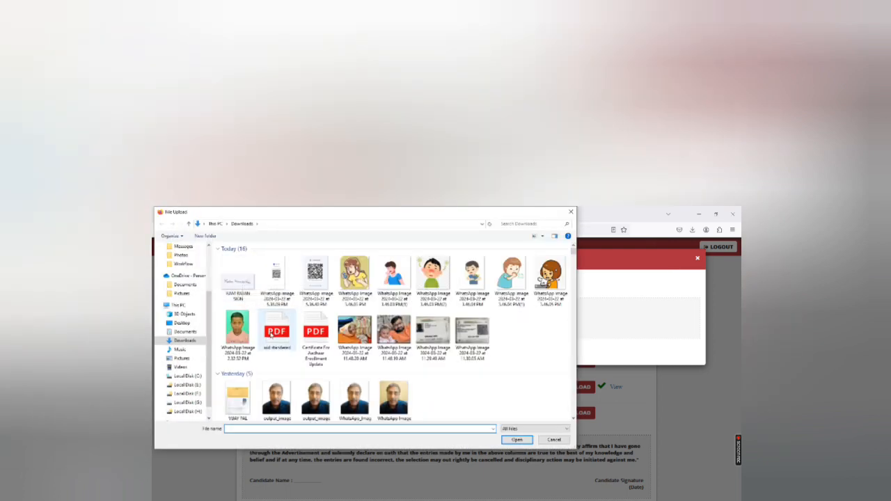
scroll(185, 261, "up", 3)
left_click(195, 254)
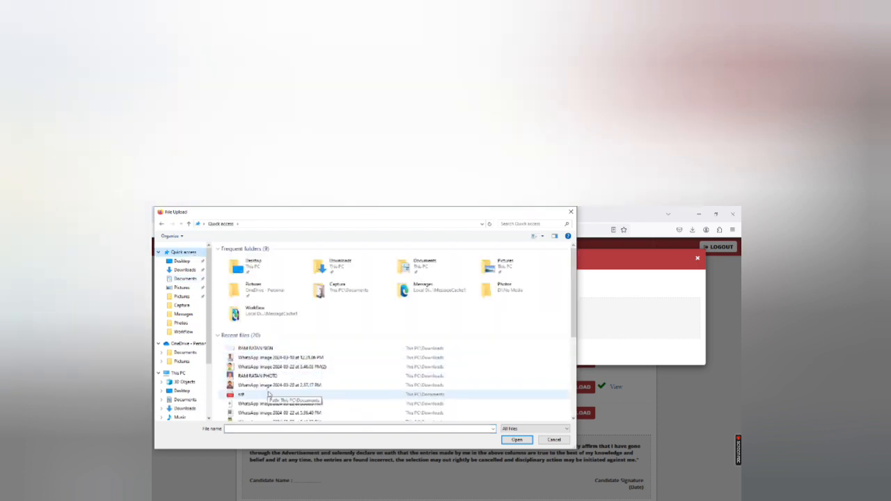
left_click(268, 394)
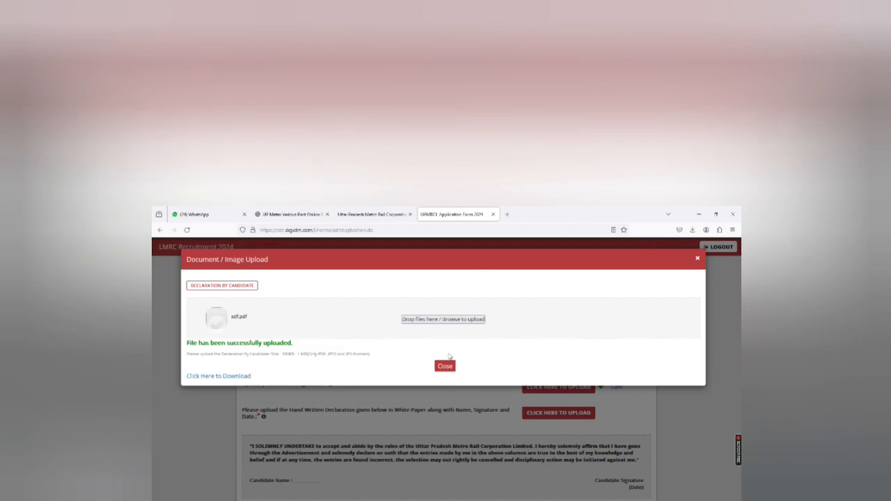
left_click(444, 366)
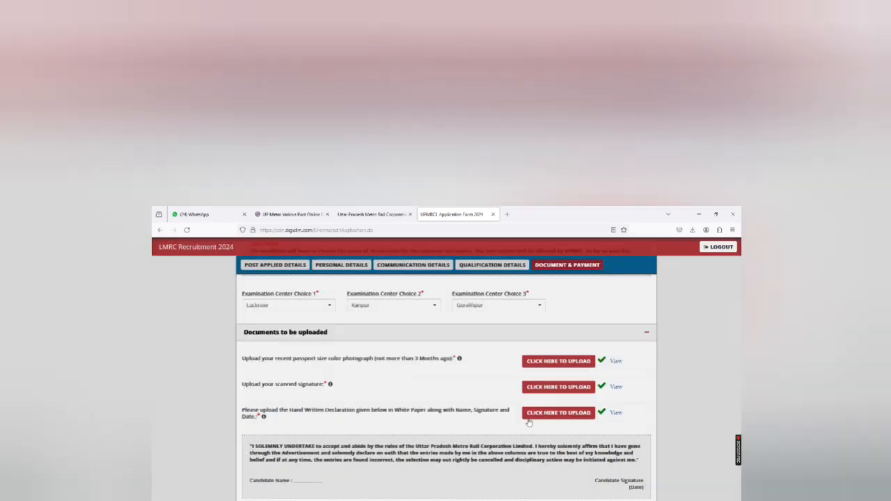
scroll(426, 394, "down", 3)
scroll(426, 394, "up", 5)
scroll(418, 398, "down", 2)
scroll(417, 398, "up", 2)
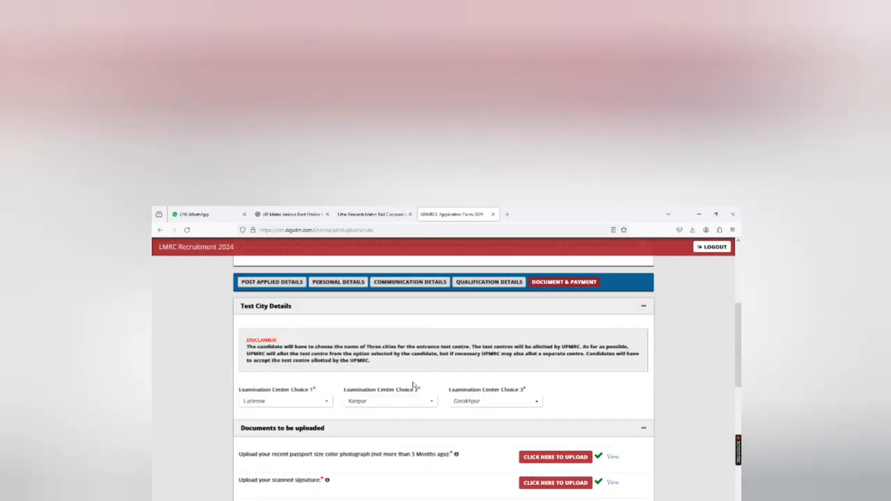
Step: Accept the declaration, enter the captcha text and submit the form, dismissing the alert that appears
scroll(506, 422, "down", 4)
scroll(382, 411, "down", 2)
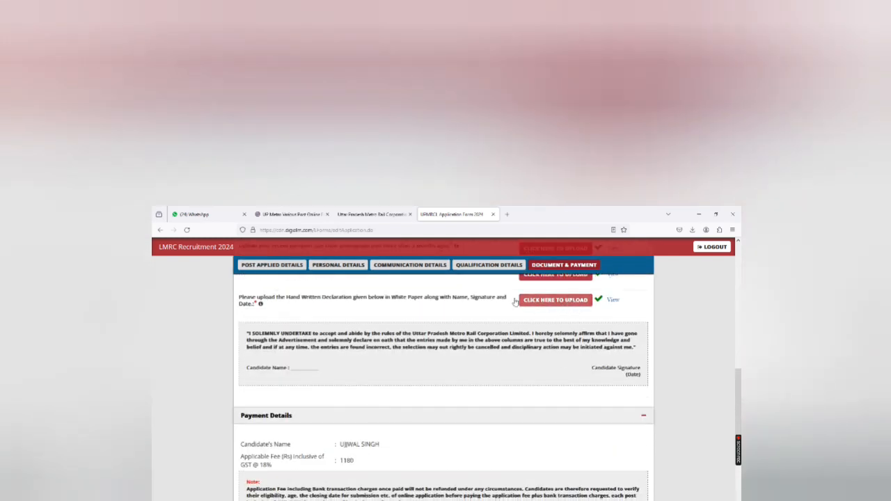
scroll(538, 367, "down", 2)
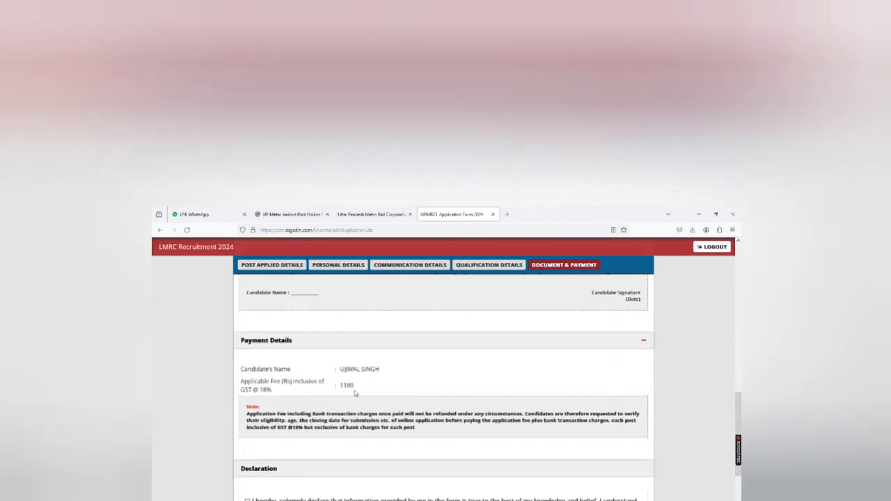
scroll(355, 393, "down", 2)
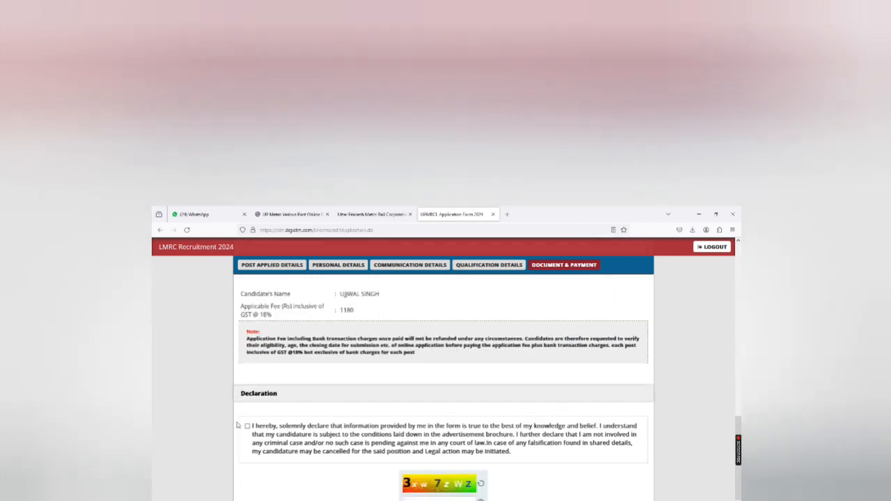
scroll(341, 390, "down", 1)
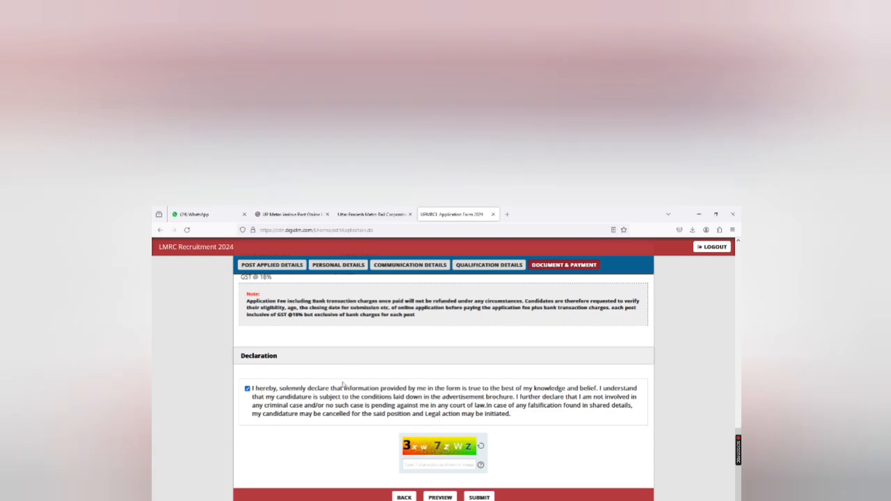
type("3xw7zWZ")
left_click(479, 496)
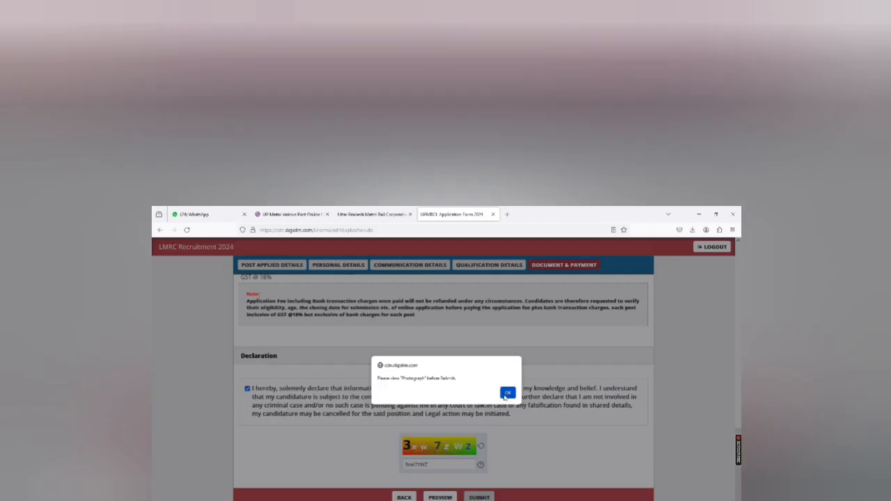
left_click(506, 393)
Step: Open the uploaded photograph, signature and handwritten declaration previews one by one and close each
scroll(610, 327, "up", 5)
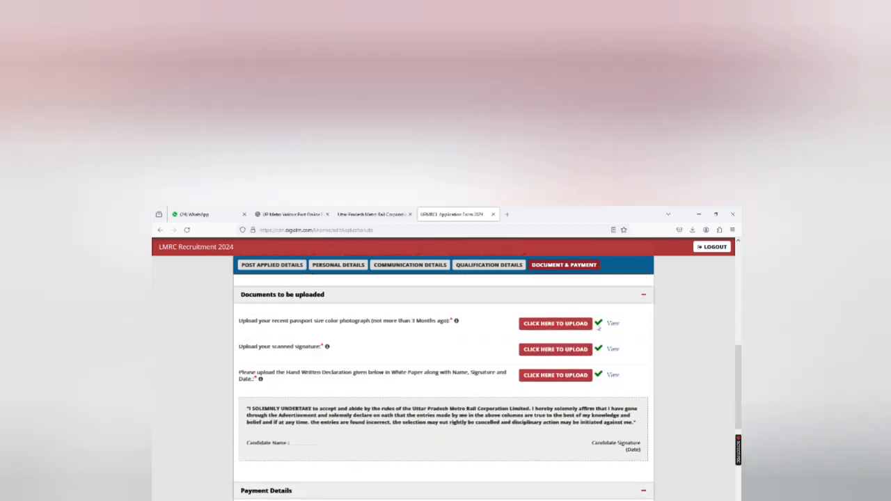
left_click(610, 324)
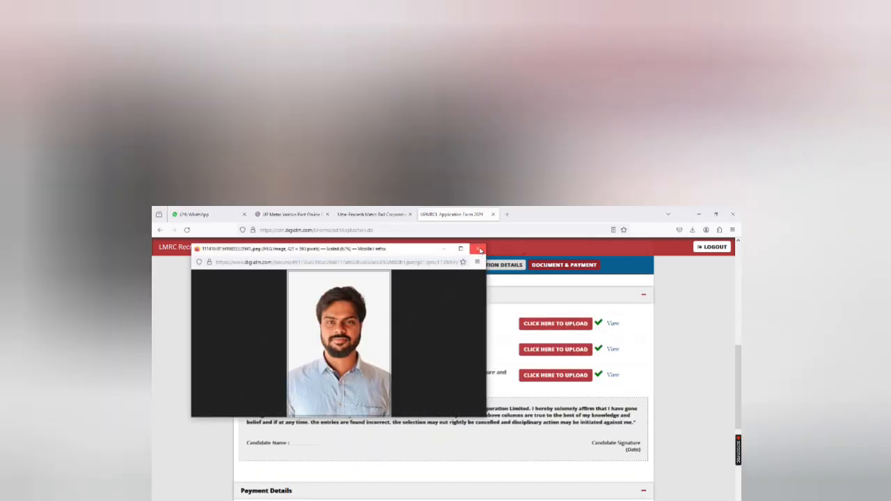
left_click(479, 249)
left_click(612, 349)
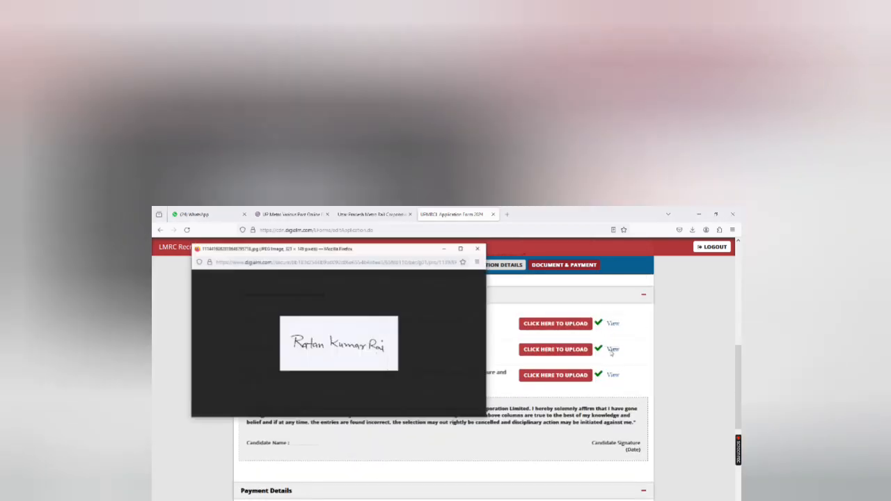
left_click(480, 249)
left_click(612, 375)
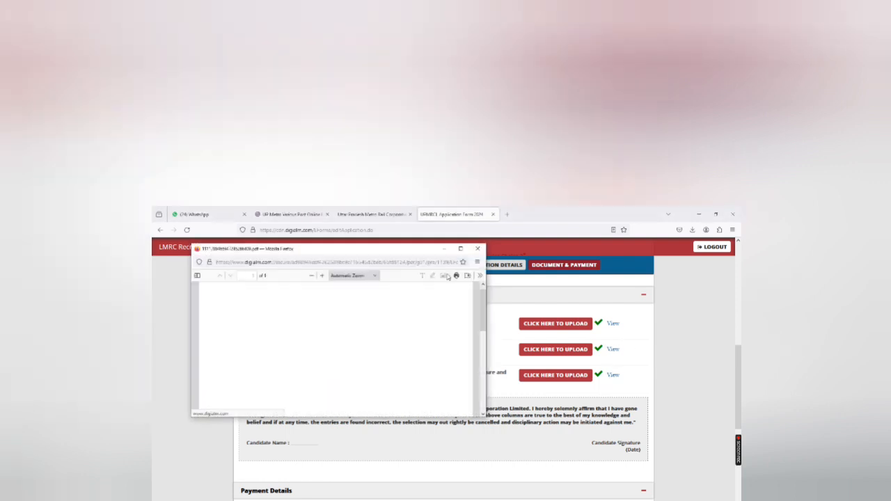
left_click(478, 248)
Step: Try to submit the application again and dismiss the alert
scroll(500, 426, "down", 6)
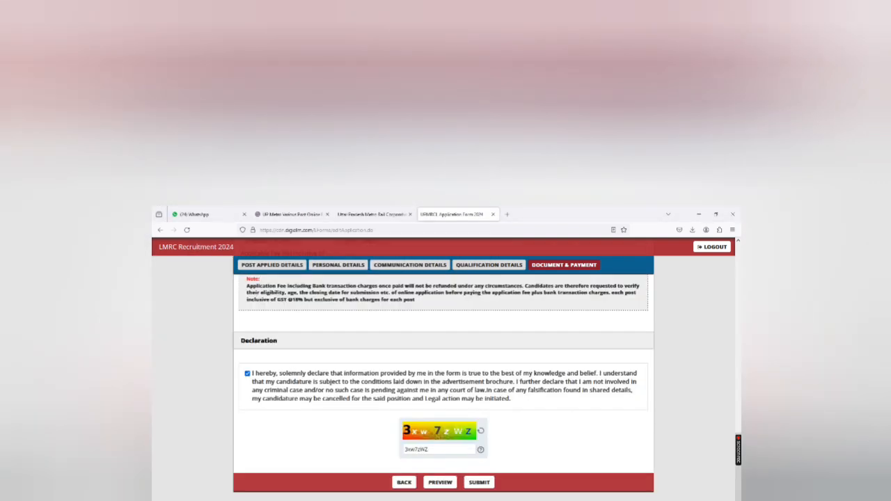
left_click(488, 483)
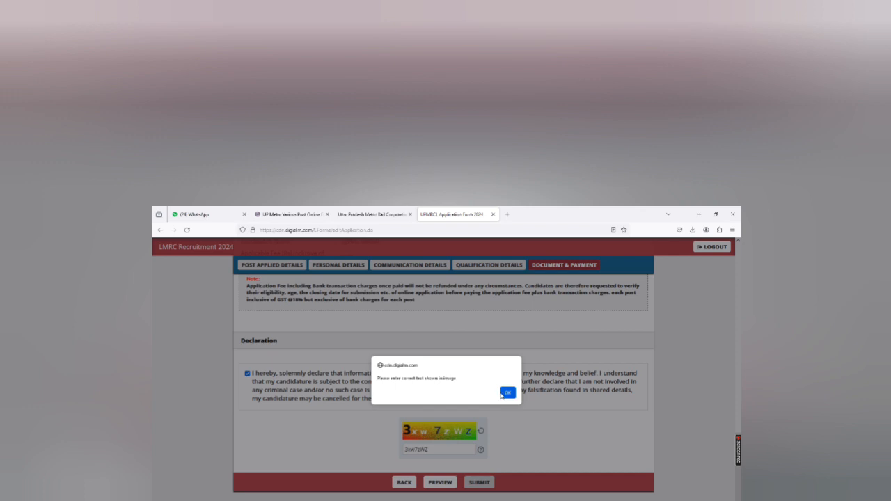
left_click(506, 393)
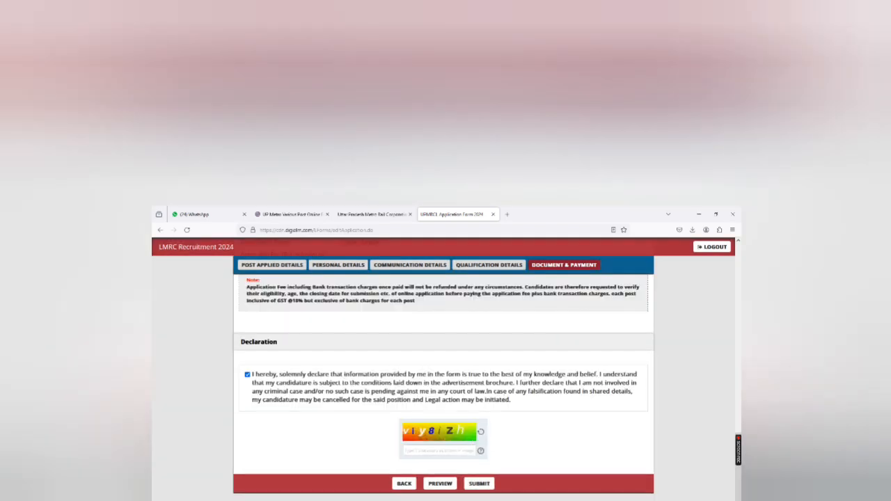
Step: Enter the refreshed captcha text and submit the application to go to the payment gateway
left_click(439, 449)
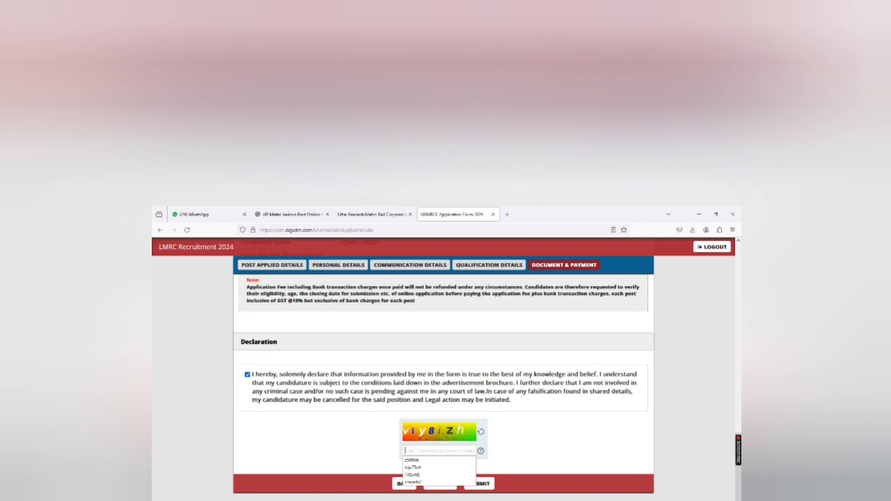
type("vi")
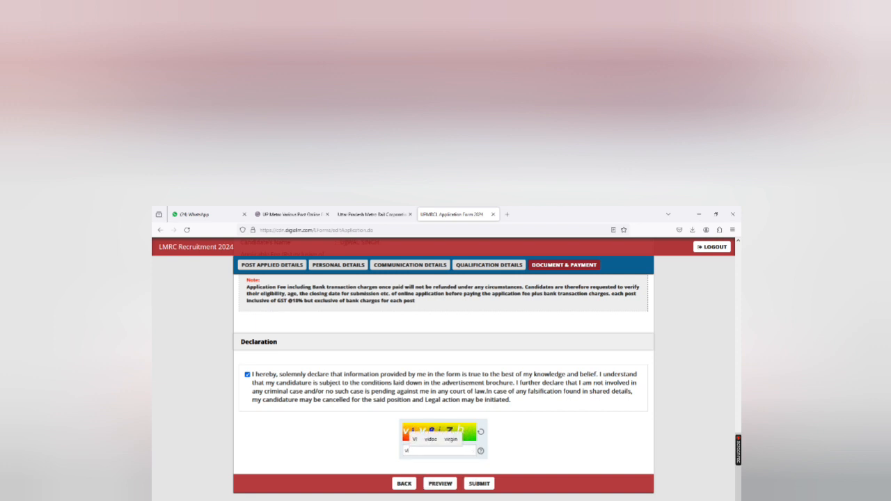
type("v")
left_click(523, 452)
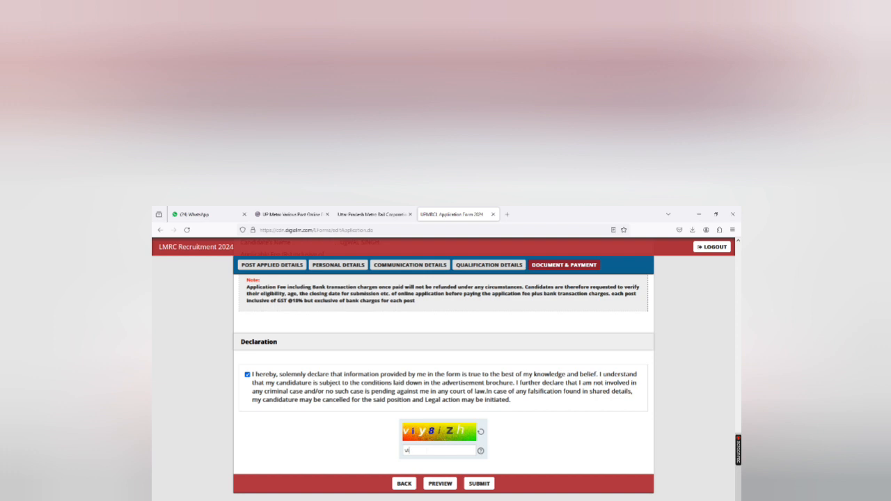
type("y")
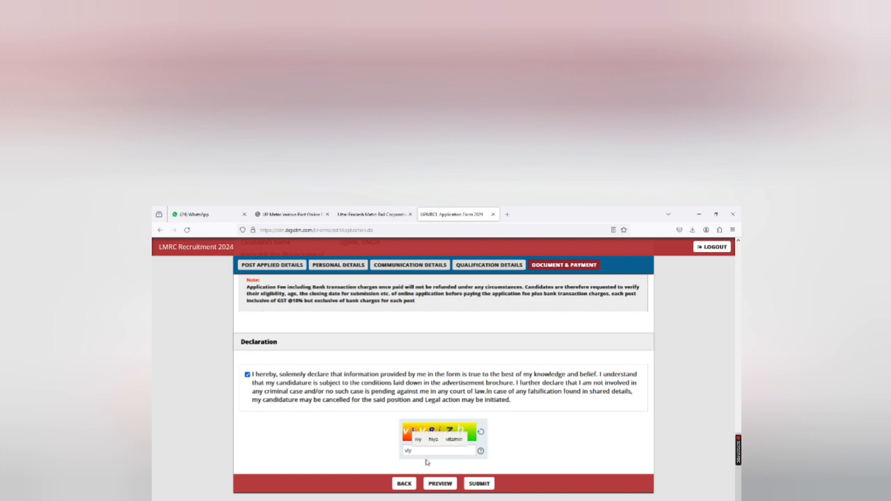
type("8izh")
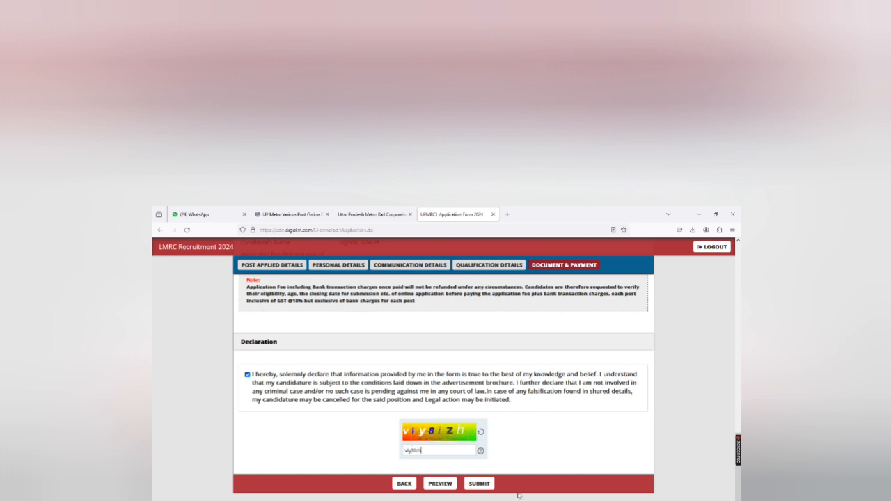
left_click(481, 483)
left_click(478, 483)
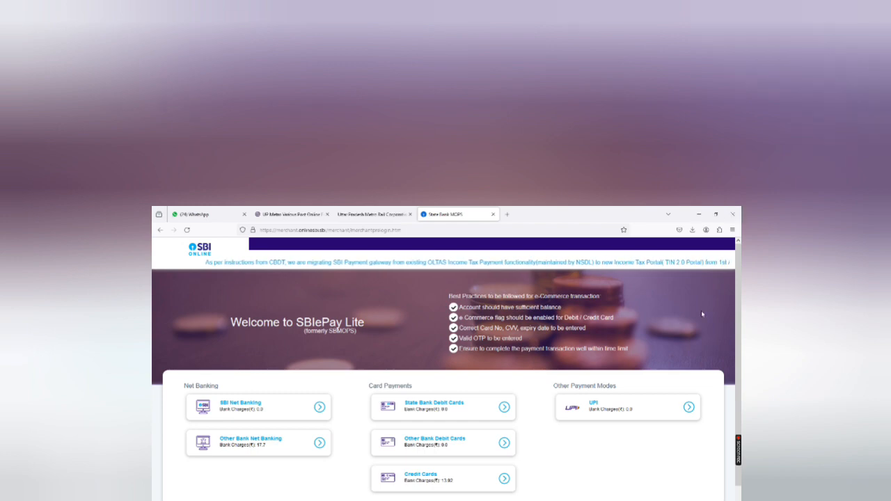
Step: Choose UPI payment, select the QR code option and generate the remittance QR code for the Rs 1180 fee
left_click(607, 416)
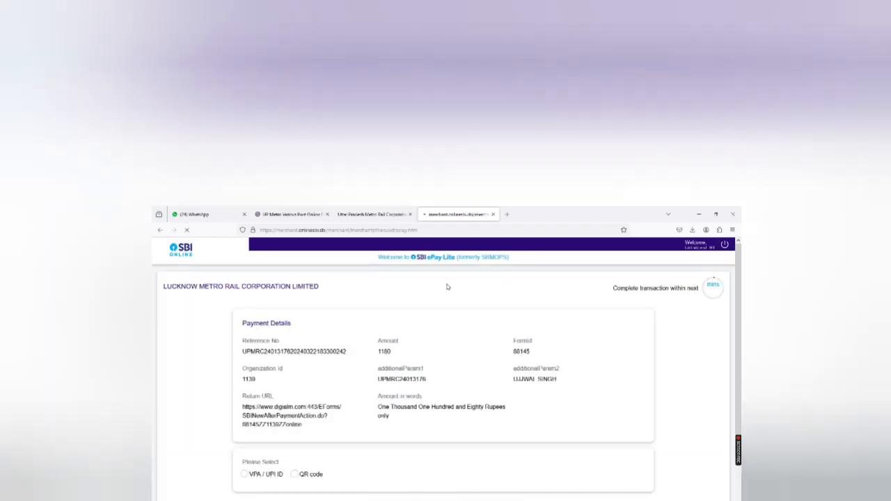
scroll(282, 478, "down", 1)
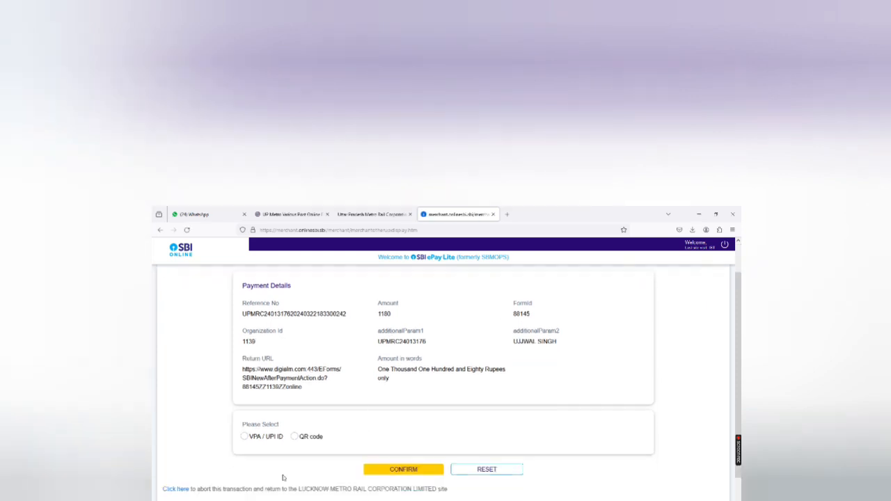
left_click(295, 437)
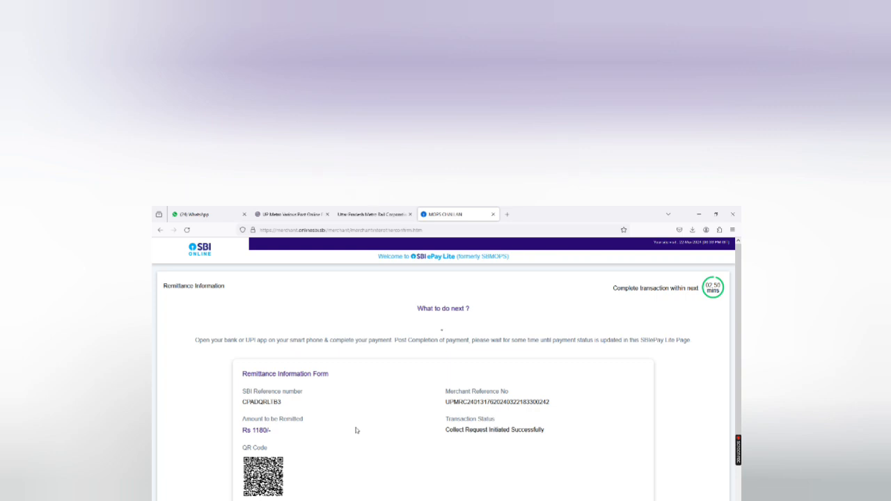
scroll(356, 432, "down", 3)
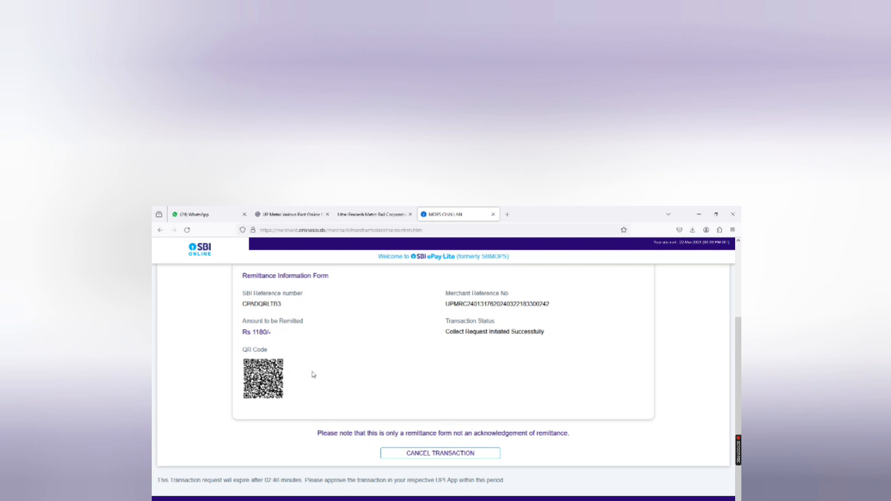
scroll(313, 374, "up", 2)
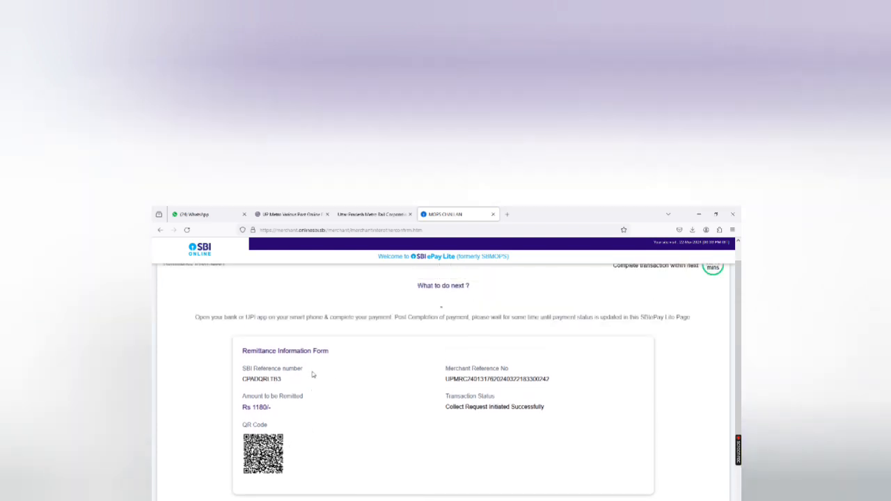